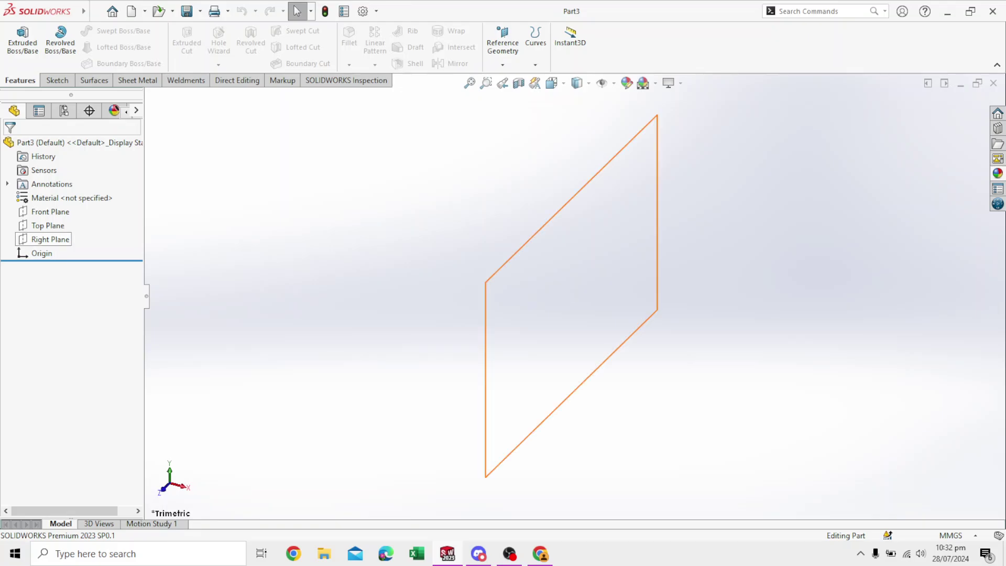
Step: Start a sketch on the Right Plane and draw a corner rectangle from the origin, about 34 mm high
left_click(49, 240)
left_click(59, 220)
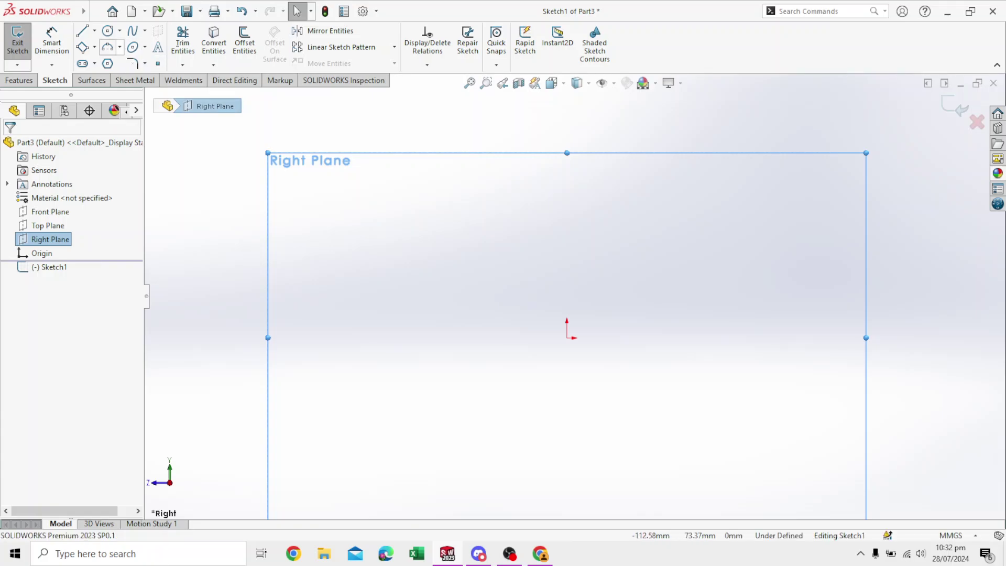
left_click(94, 47)
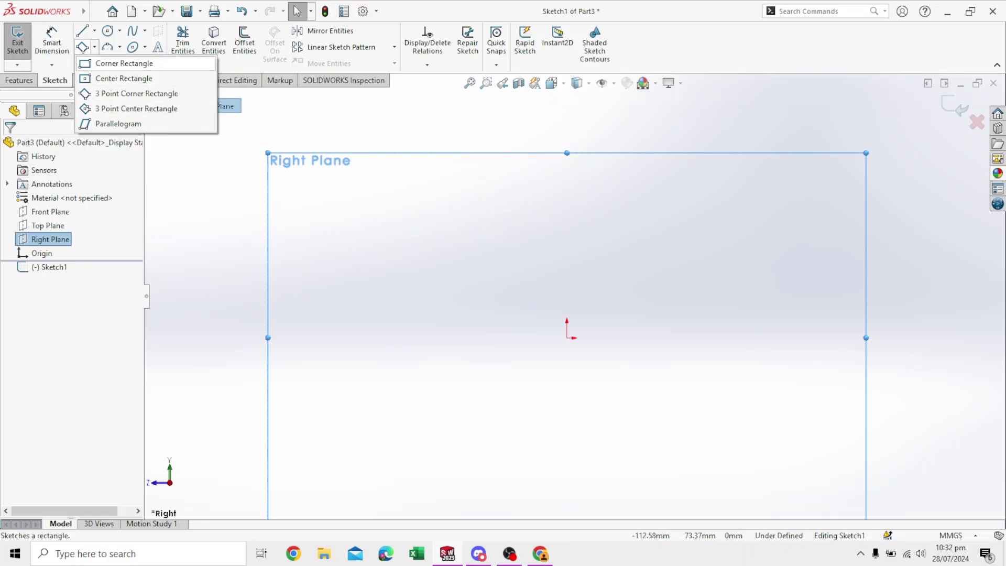
left_click(123, 64)
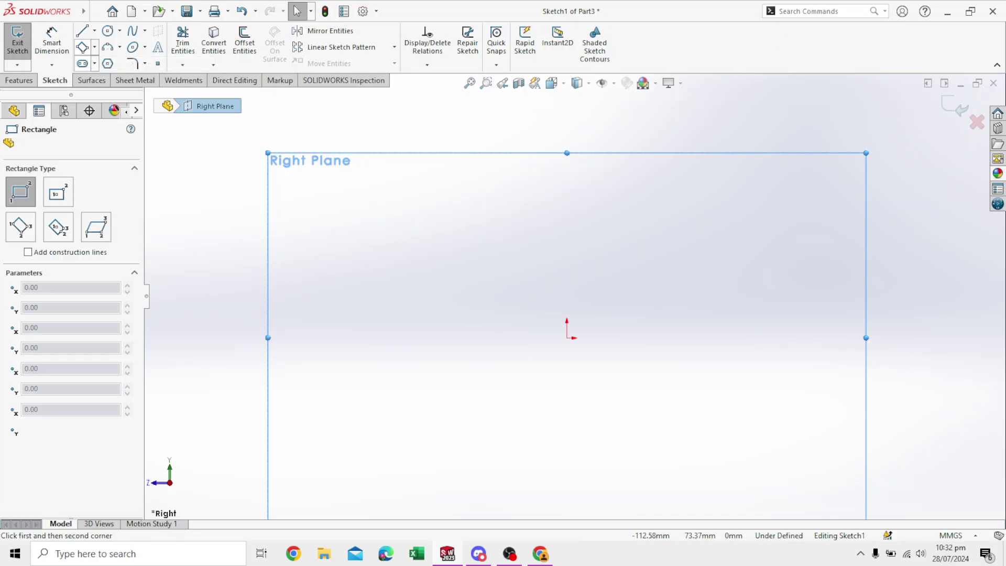
left_click(567, 338)
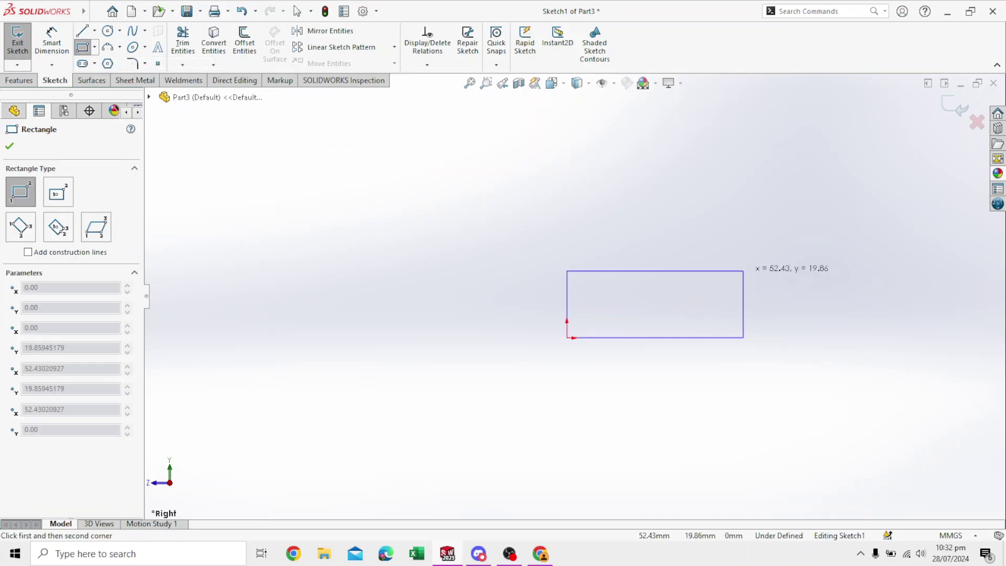
left_click(822, 225)
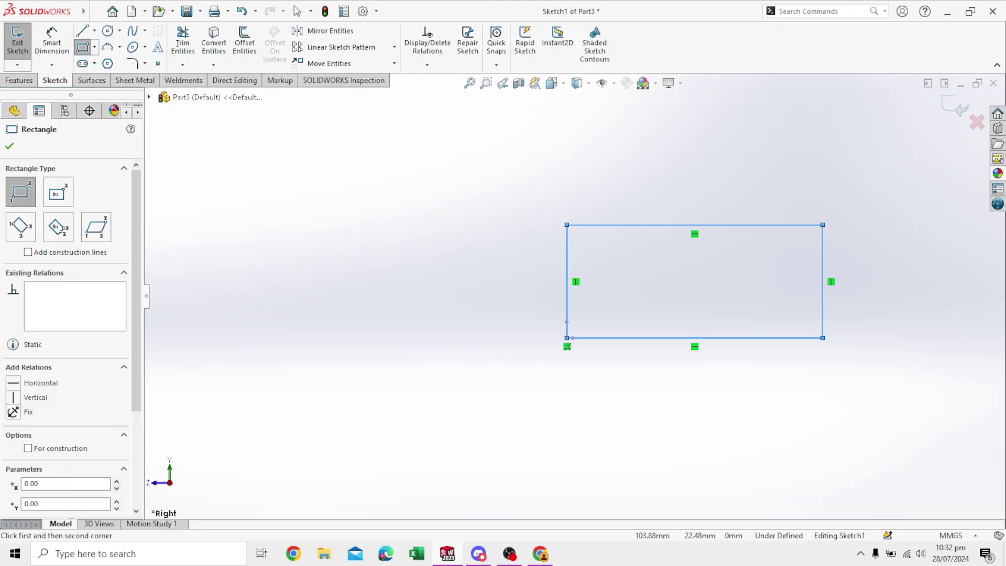
key("f")
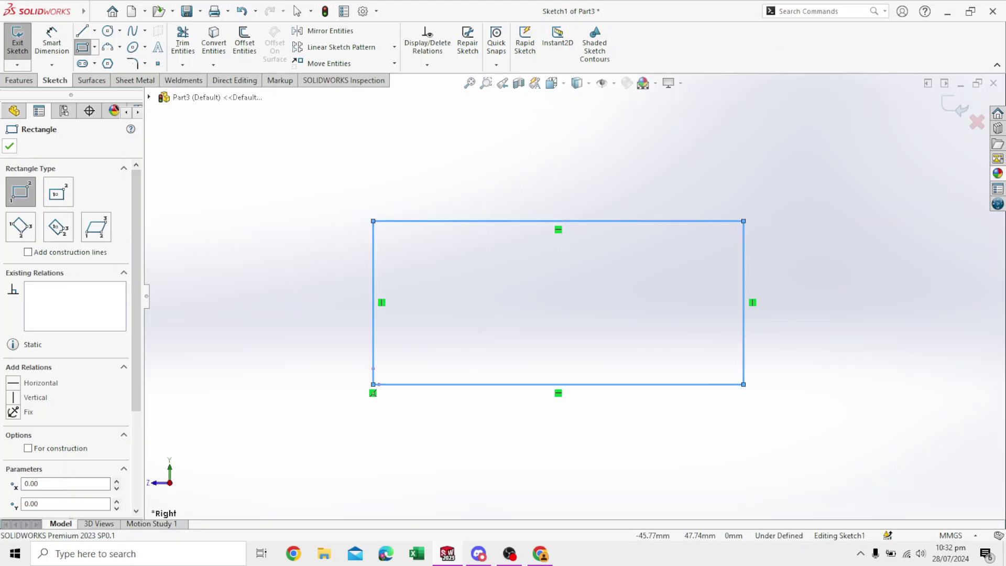
key("Escape")
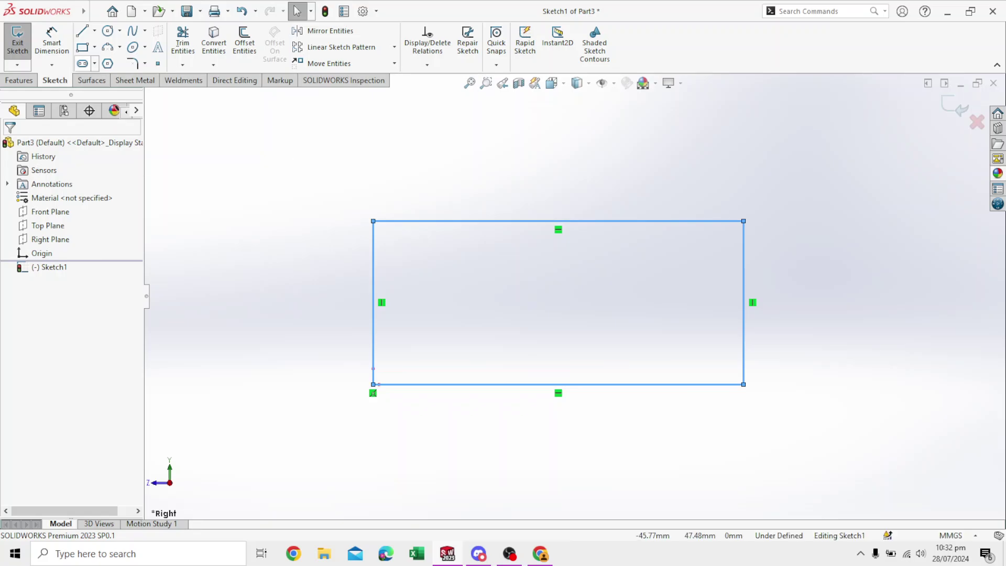
Step: Dimension the rectangle's left vertical edge to a height of 50 mm
left_click(51, 45)
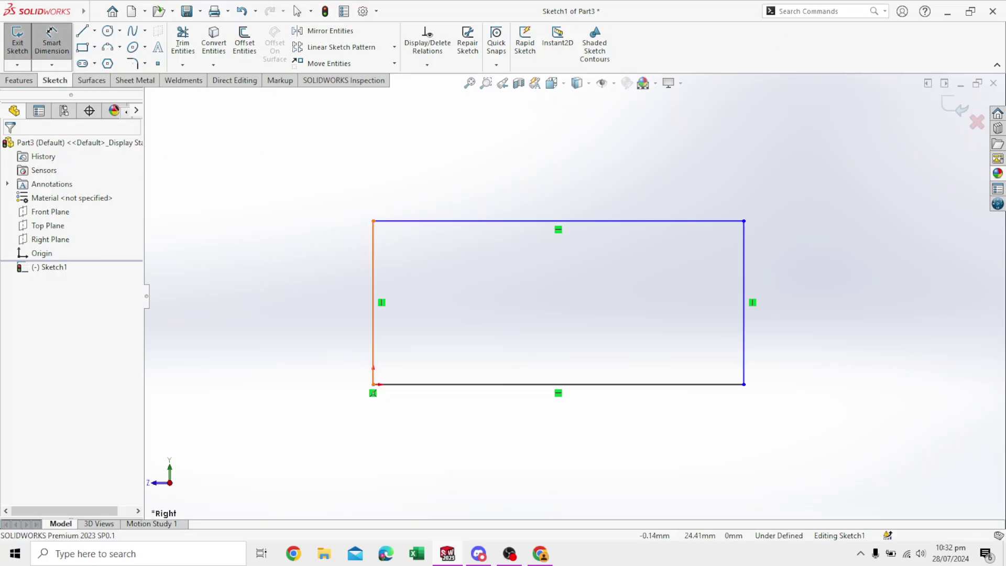
left_click(372, 266)
left_click(268, 286)
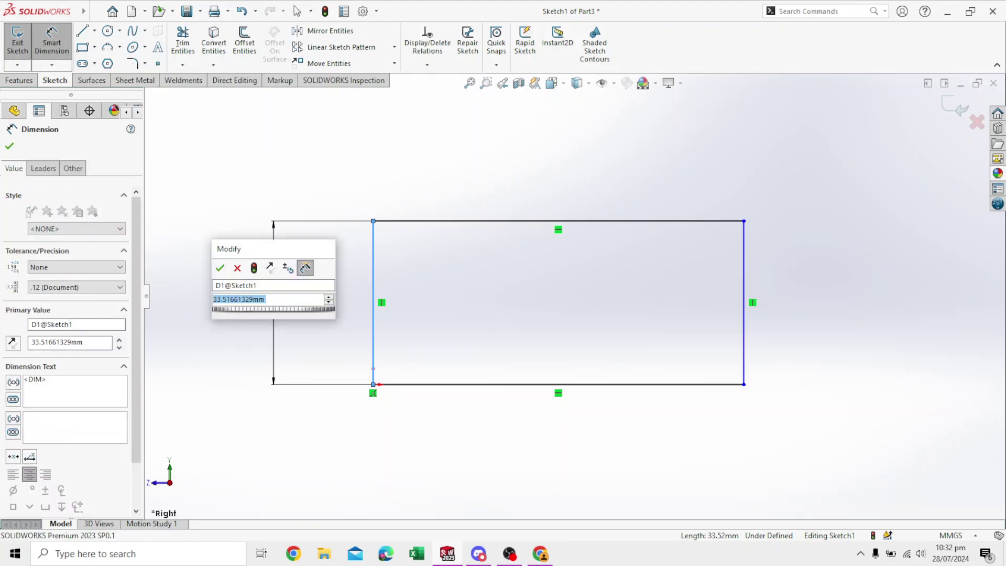
type("50")
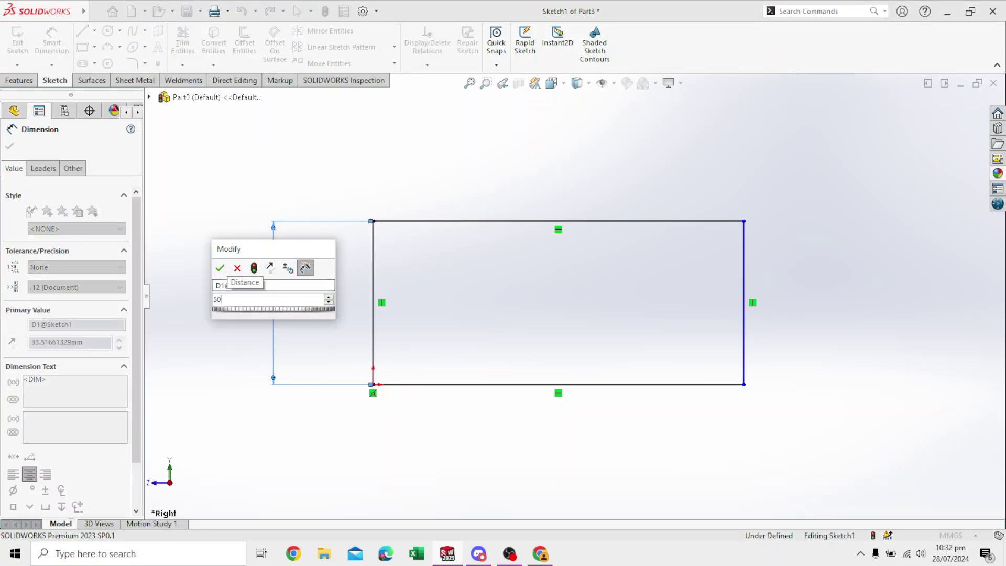
key("Return")
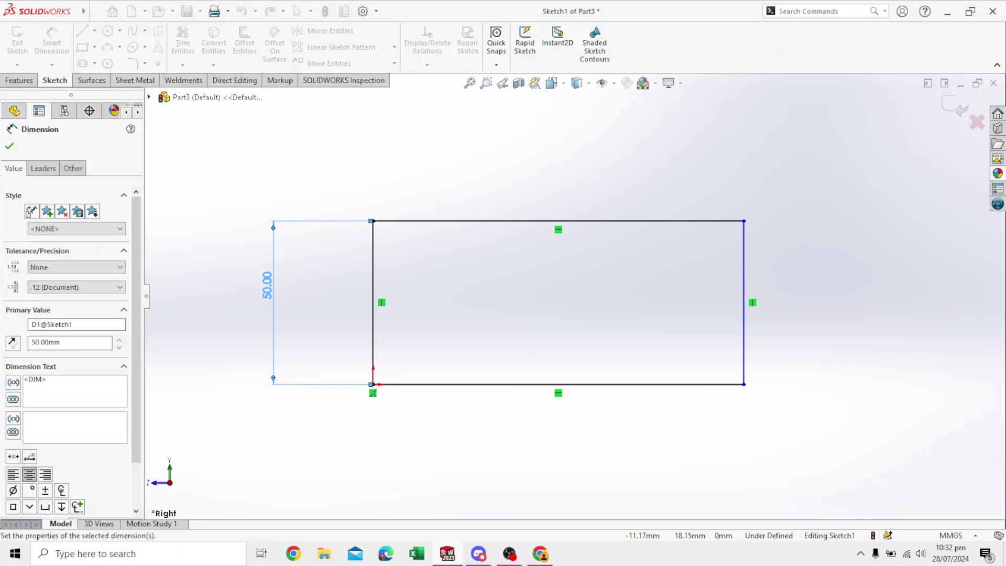
Step: Dimension the rectangle's bottom edge to a length of 150 mm
left_click(489, 387)
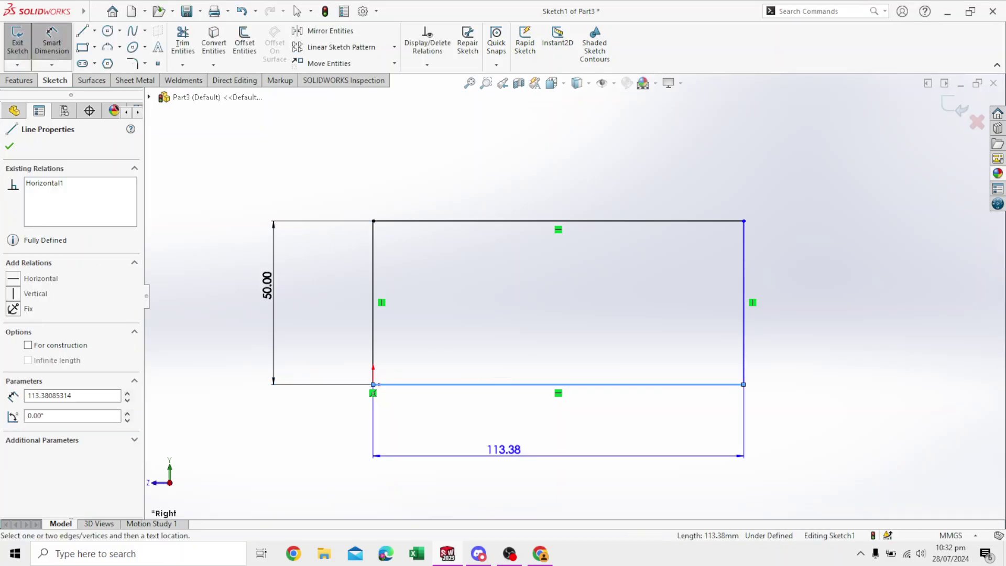
left_click(504, 450)
left_click(503, 449)
type("150")
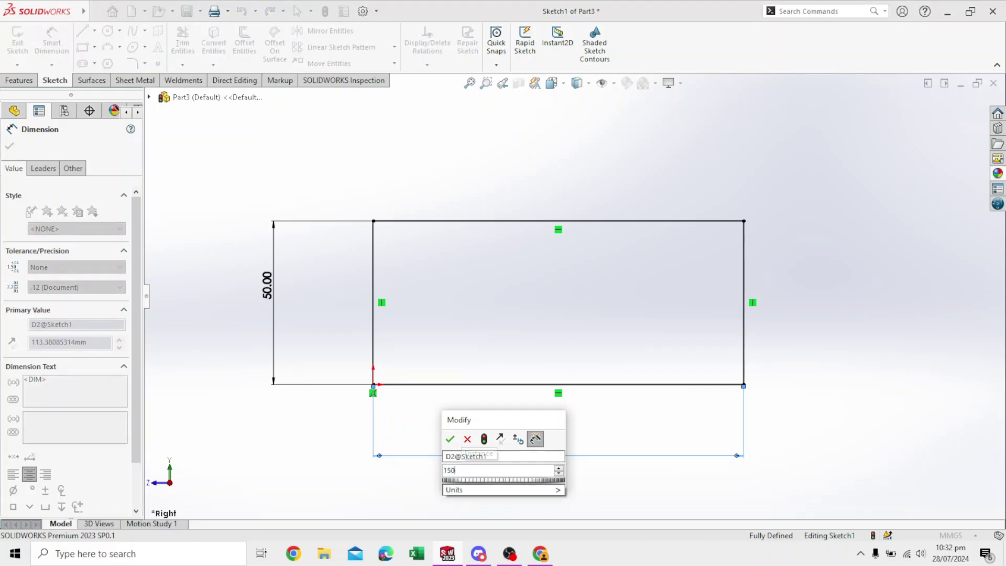
key("Return")
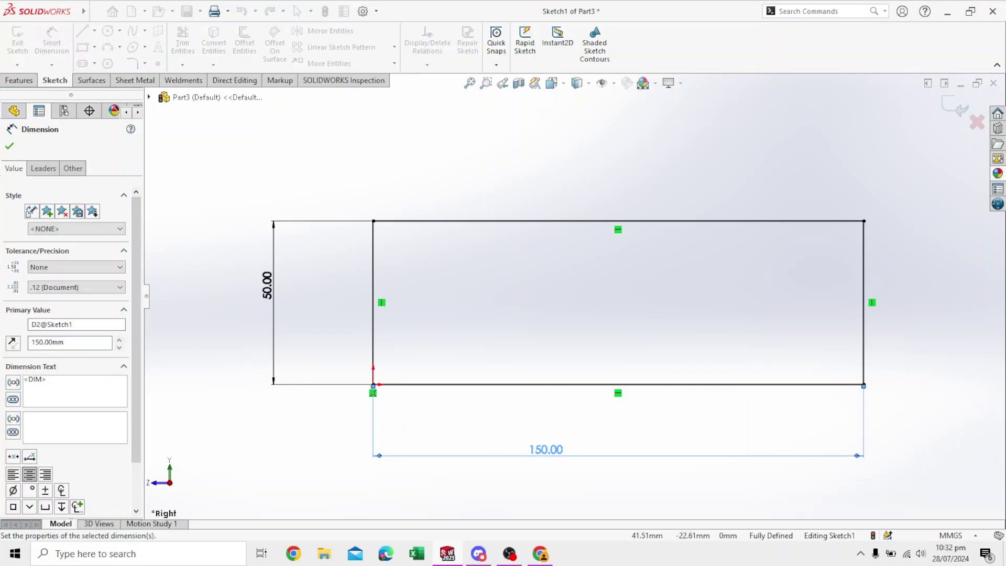
scroll(859, 233, "up", 2)
scroll(886, 228, "down", 2)
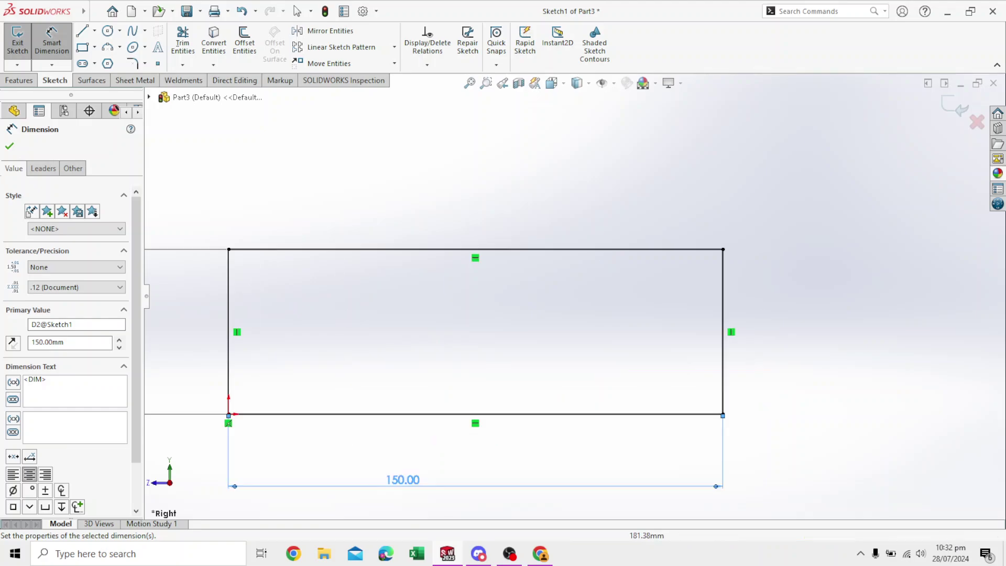
key("Escape")
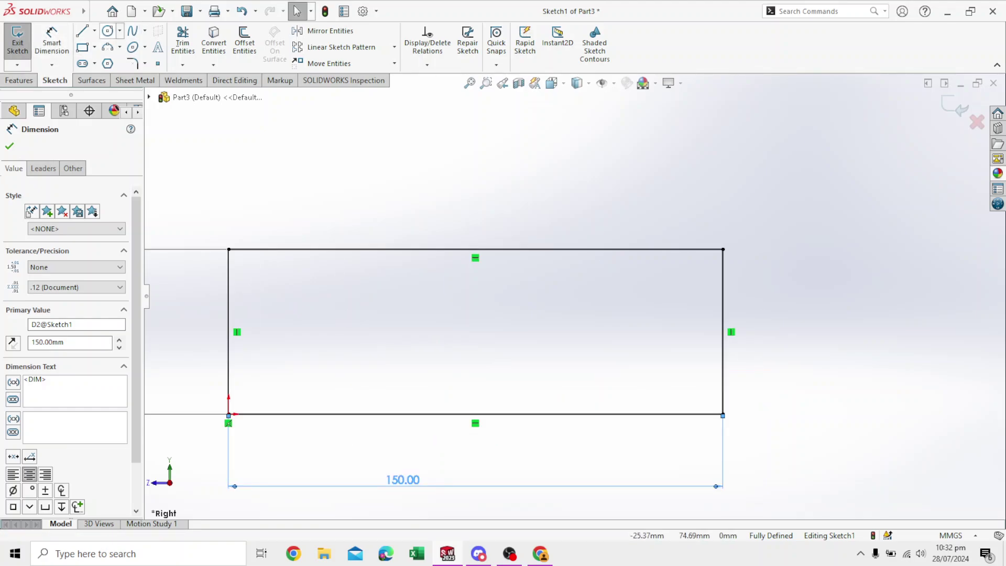
Step: Draw a two-point spline from the top edge, about 50 mm from its left corner, to the midpoint of the right edge
left_click(133, 30)
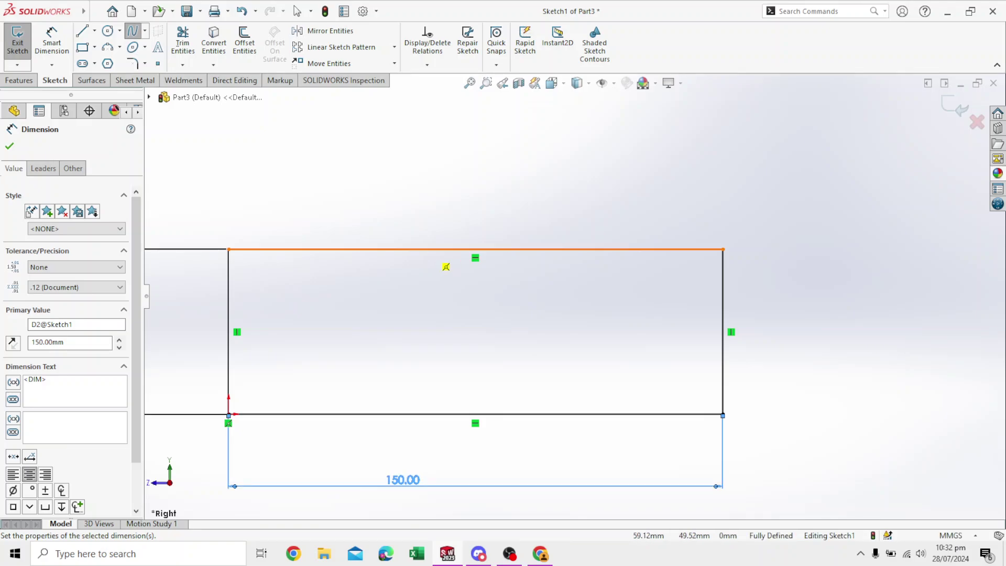
left_click(475, 250)
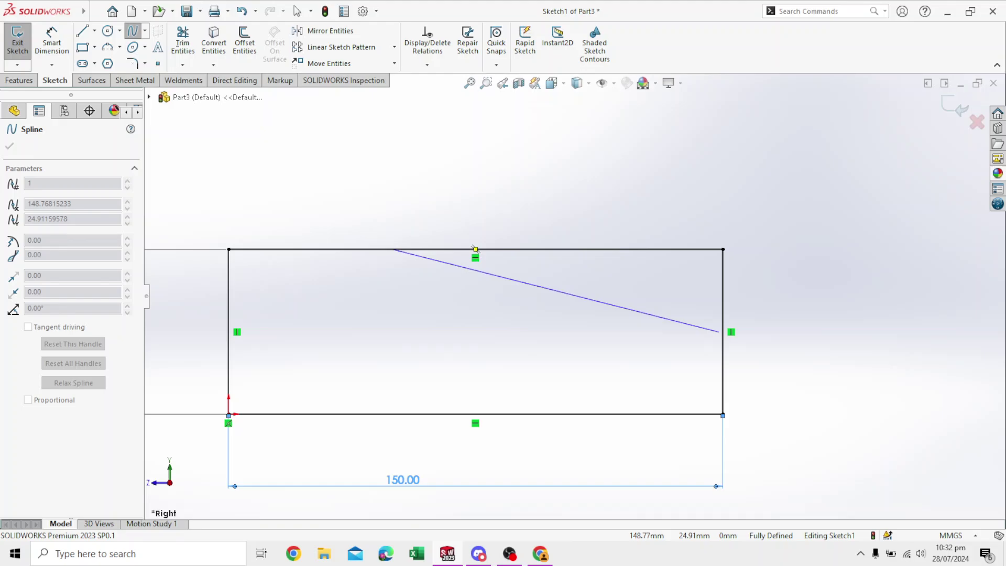
left_click(722, 331)
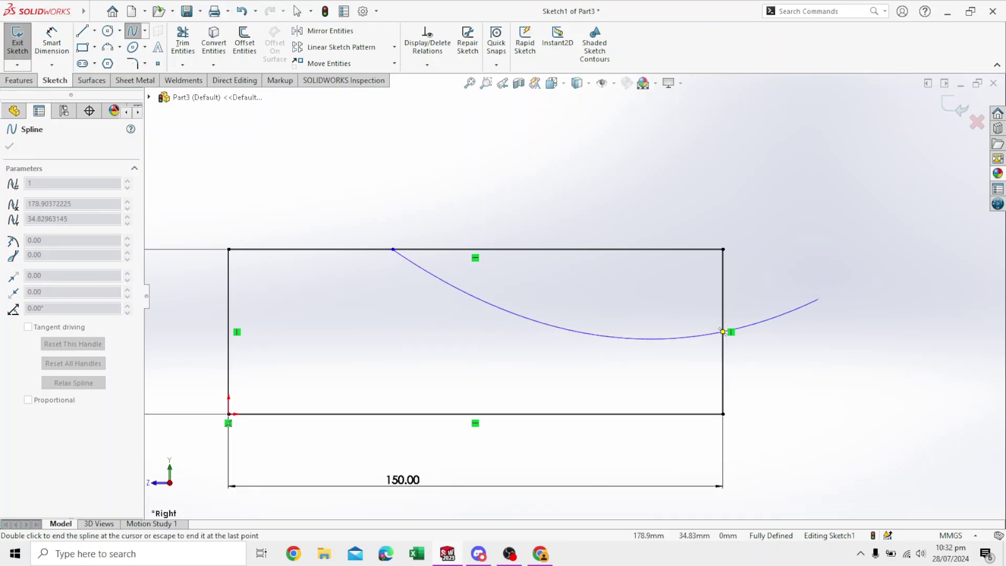
key("Escape")
key("Escape")
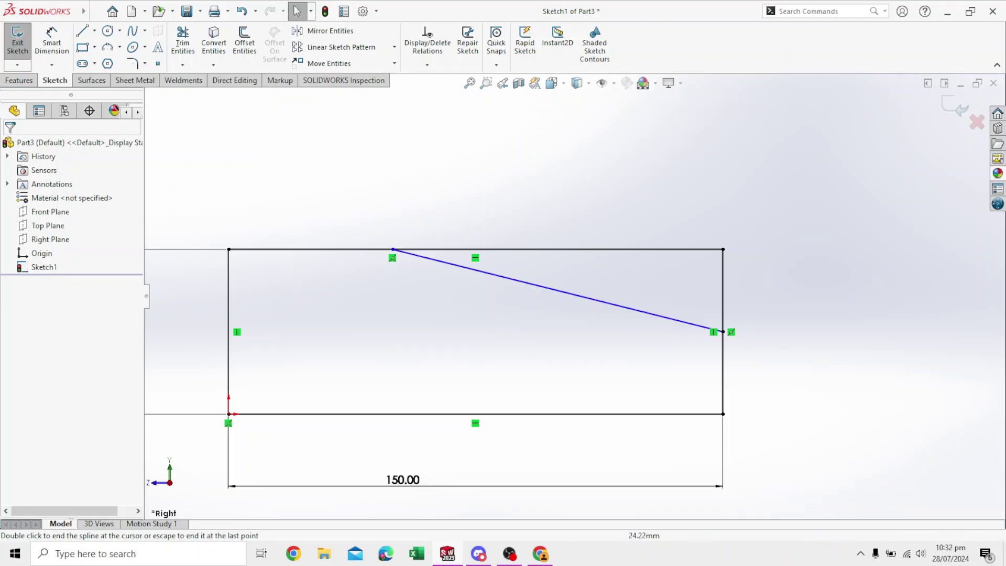
Step: Dimension the spline's upper endpoint to 50 mm from the rectangle's upper-left corner
left_click(52, 42)
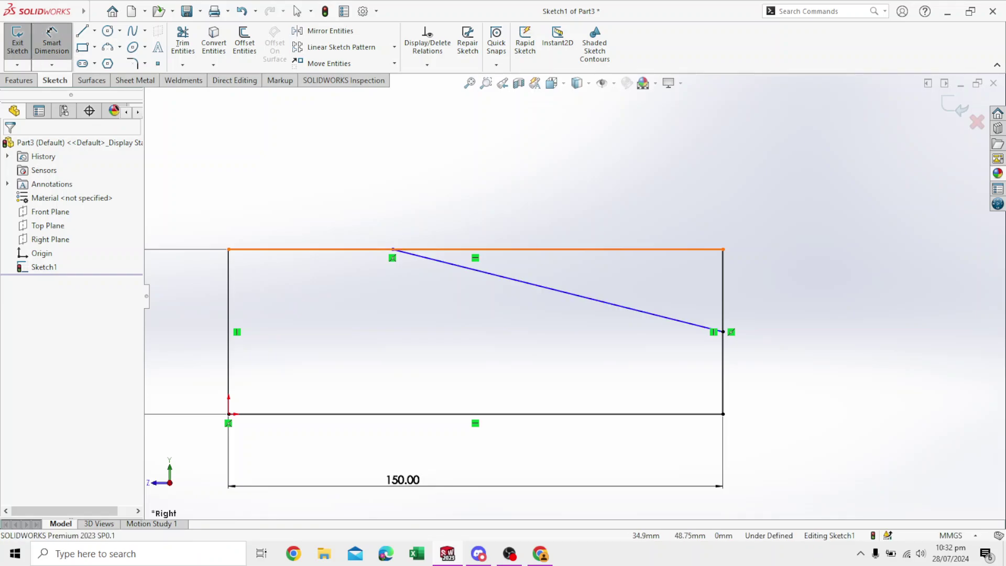
left_click(392, 249)
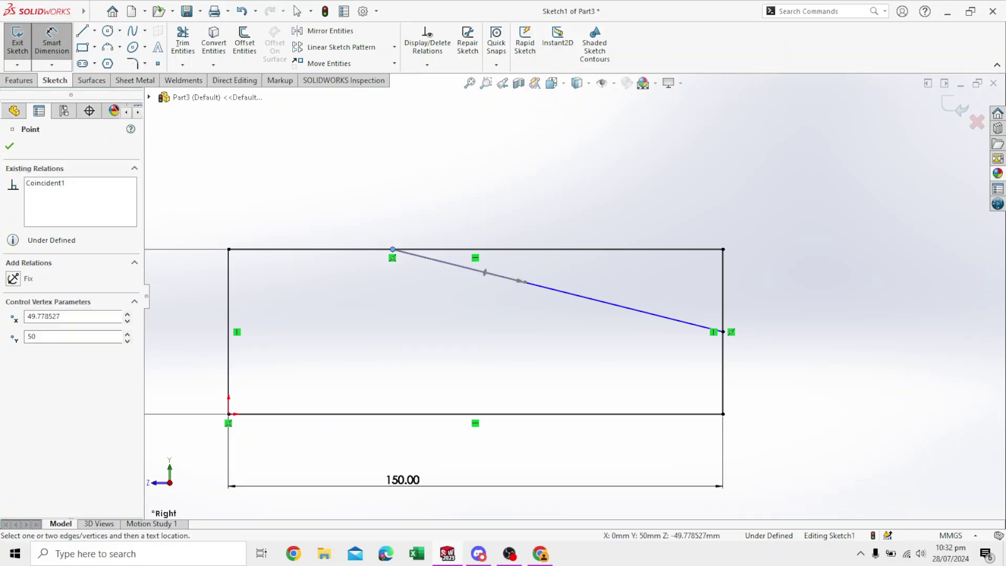
left_click(228, 249)
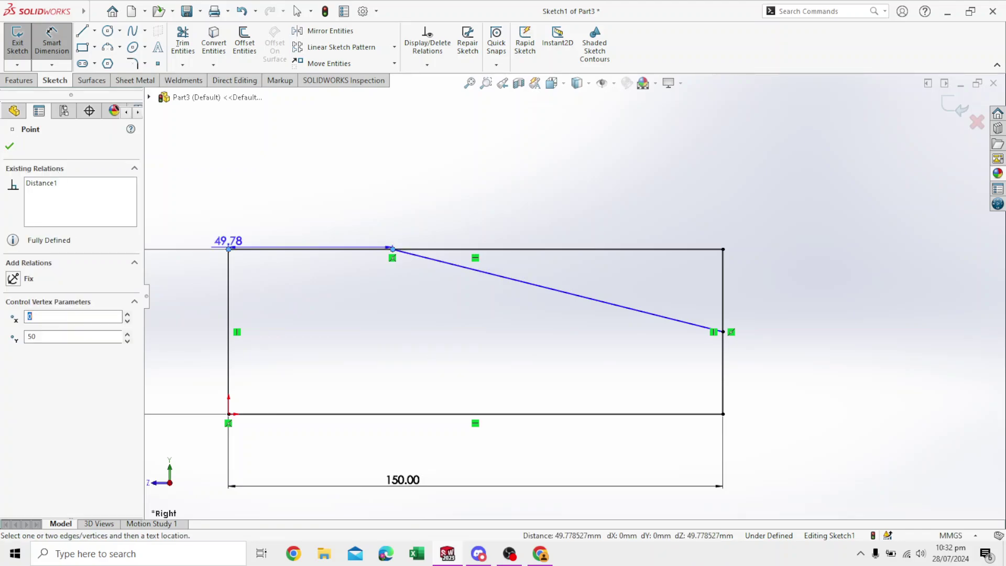
left_click(317, 179)
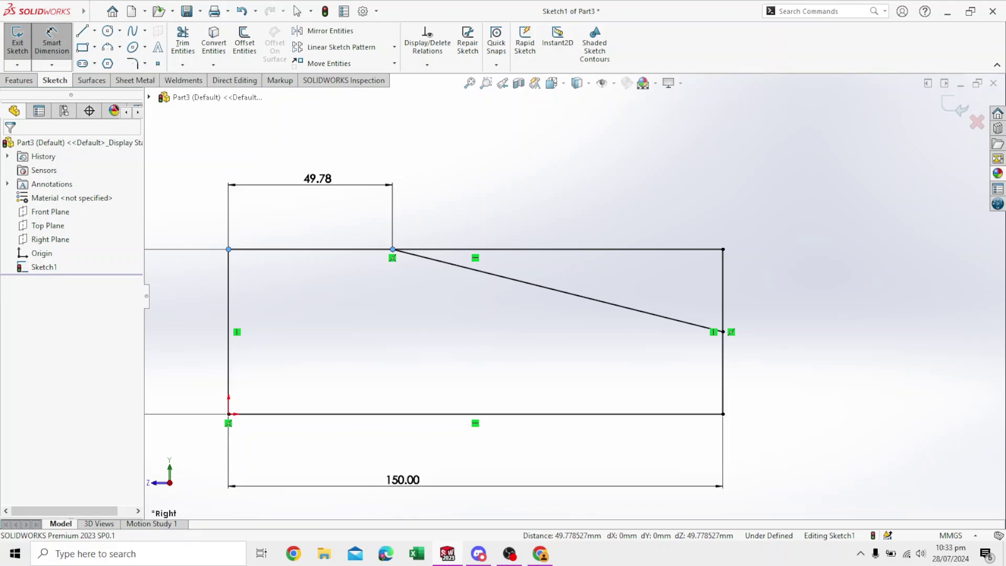
type("50")
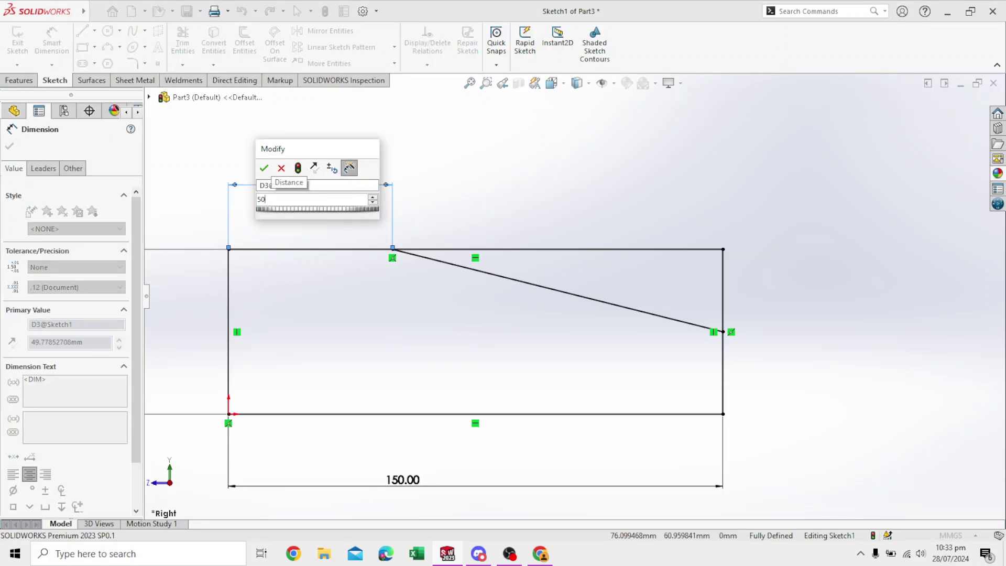
key("Return")
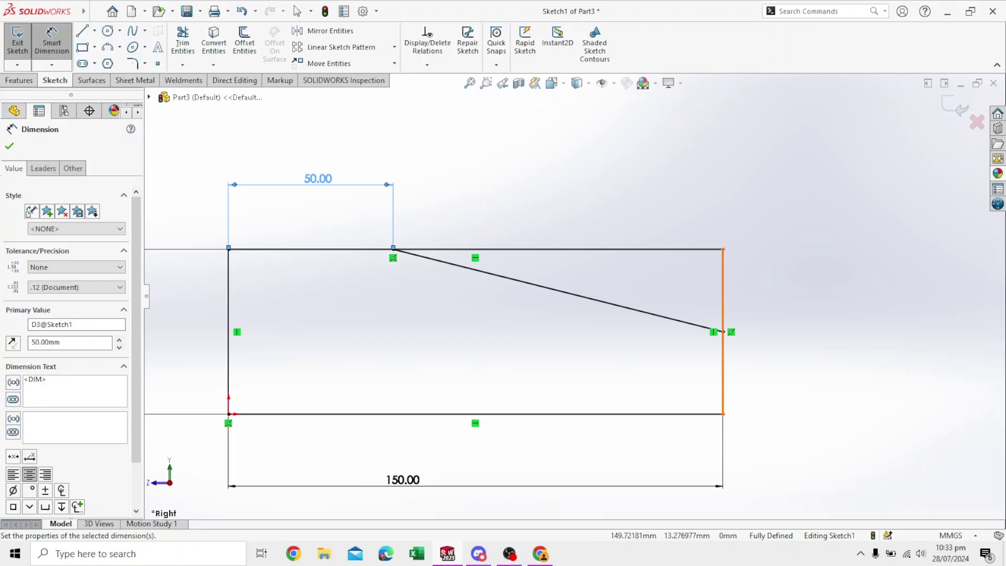
Step: Try to dimension the spline's lower endpoint from the rectangle's lower-right corner
left_click(723, 331)
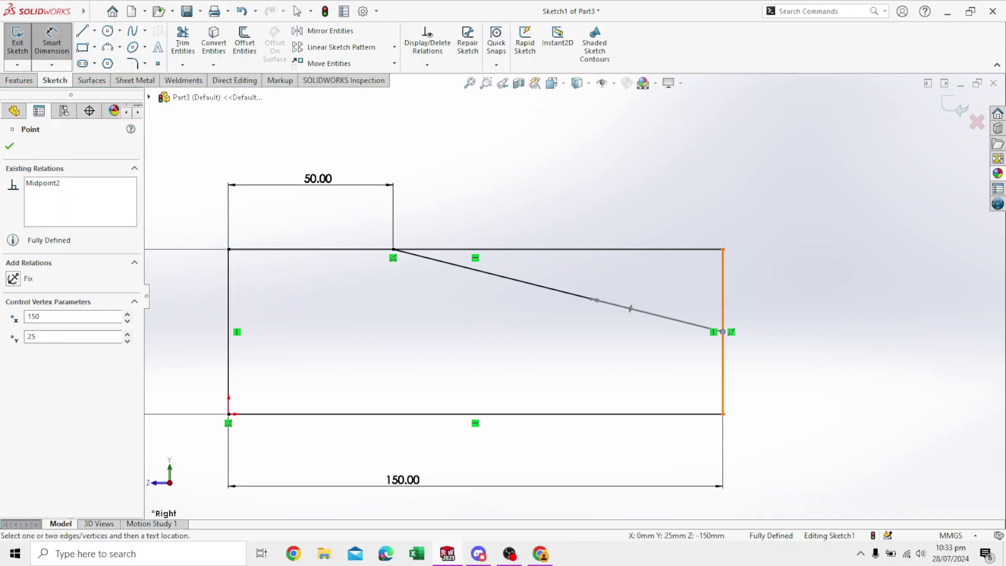
left_click(723, 414)
left_click(804, 374)
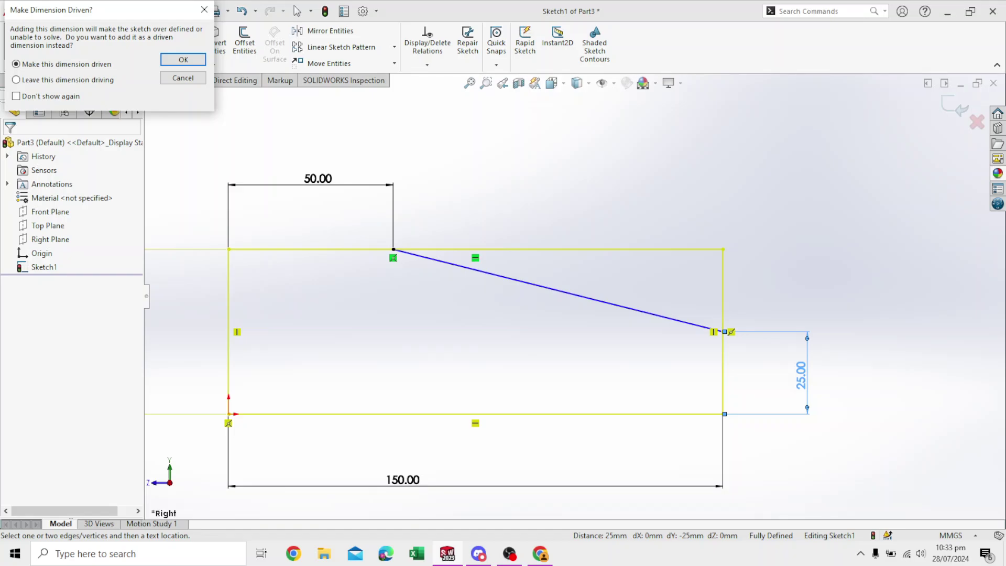
left_click(204, 10)
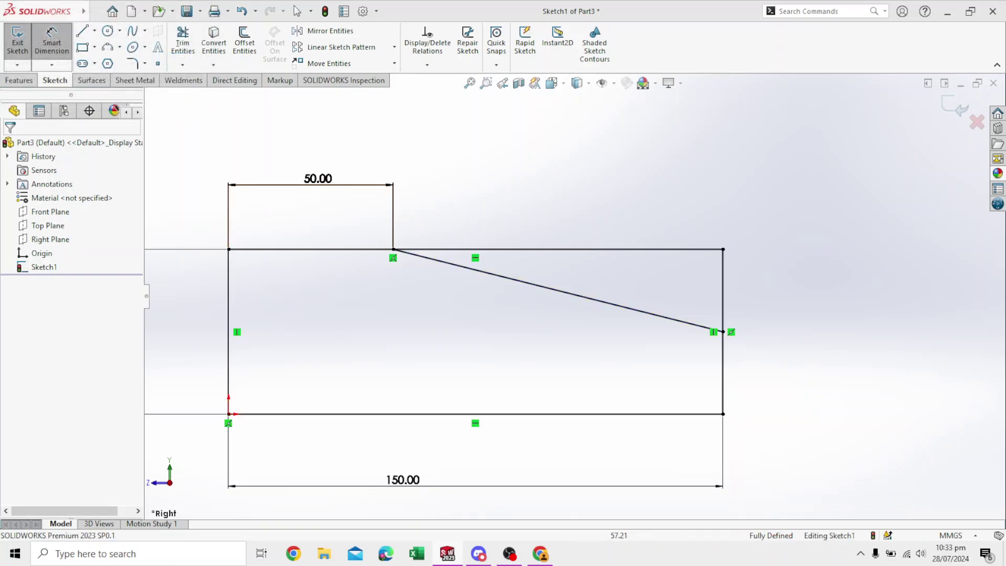
scroll(600, 346, "up", 3)
scroll(597, 330, "down", 1)
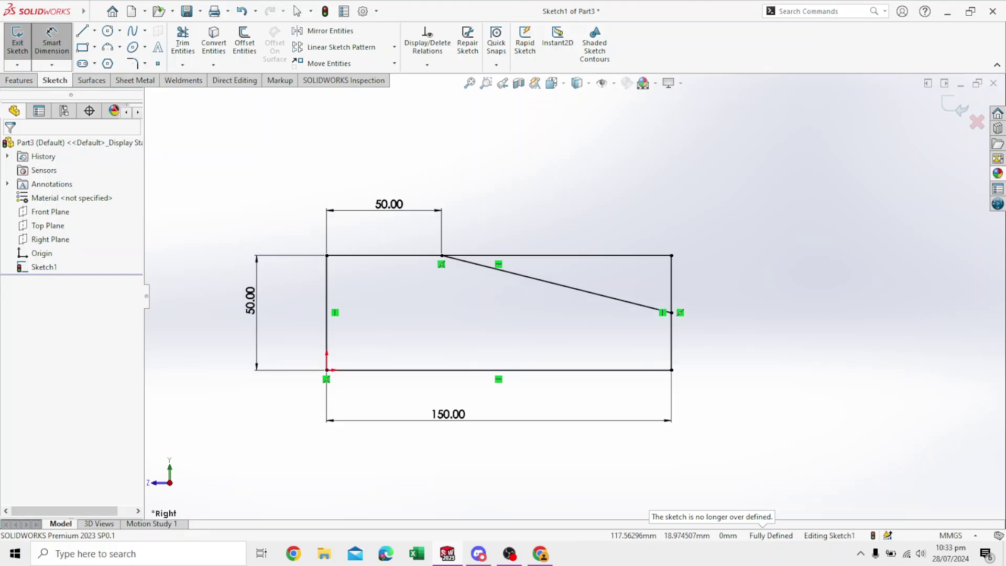
scroll(623, 322, "down", 1)
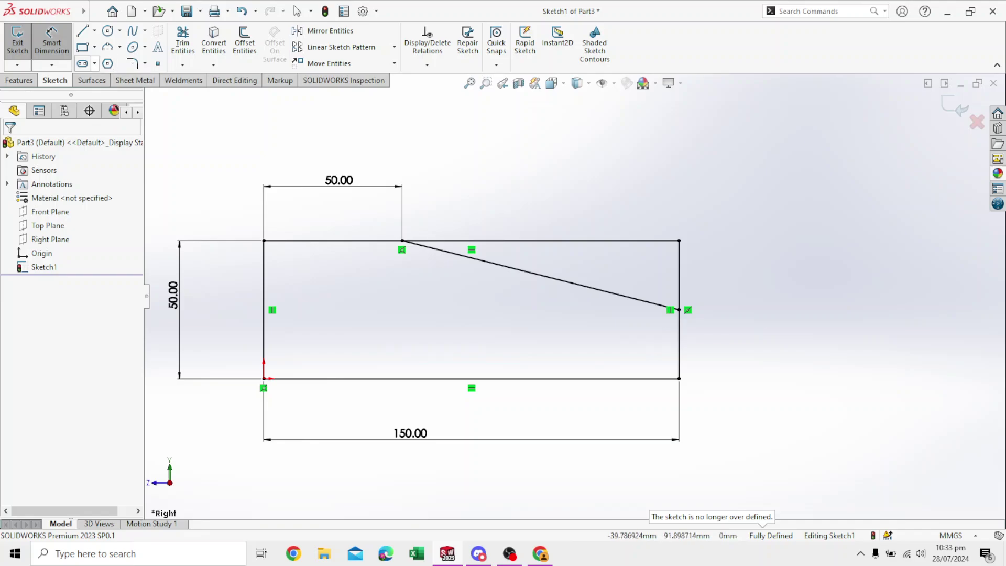
left_click(52, 42)
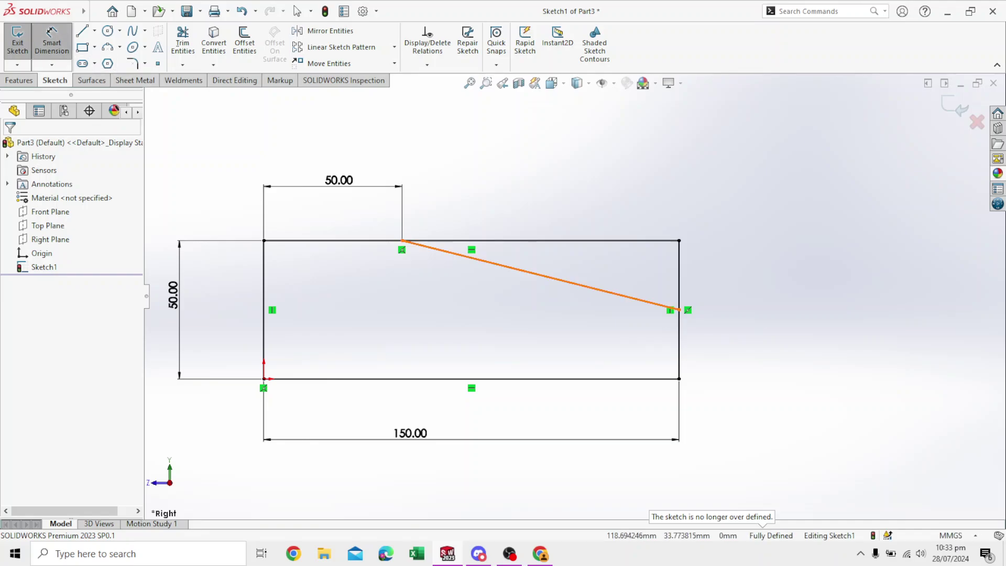
left_click(550, 277)
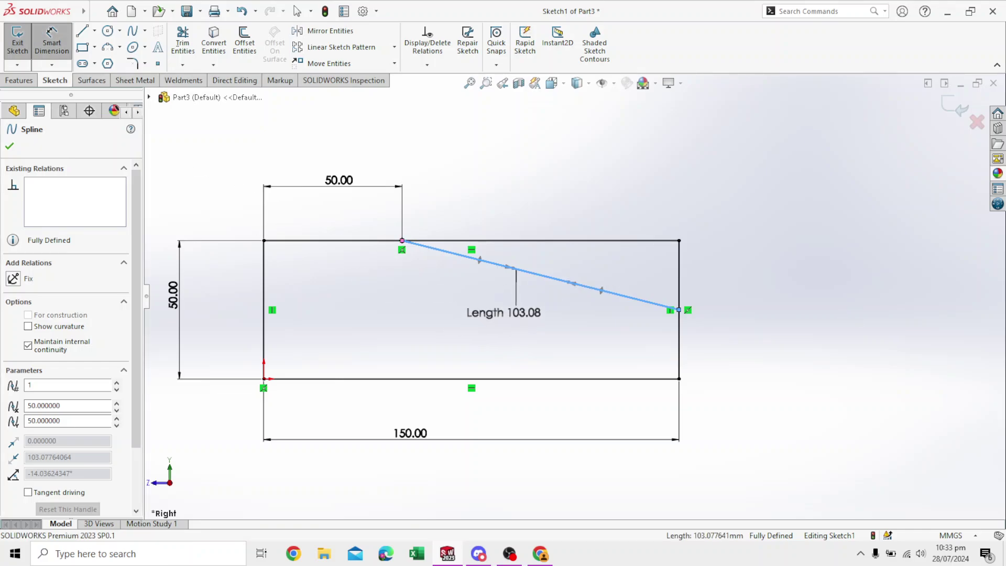
key("Escape")
key("Escape")
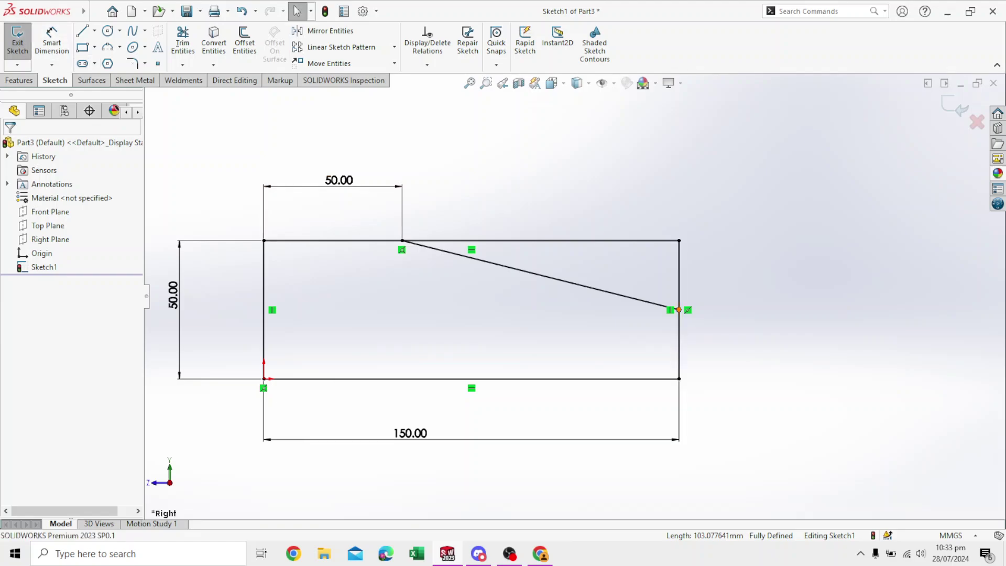
left_click(679, 310)
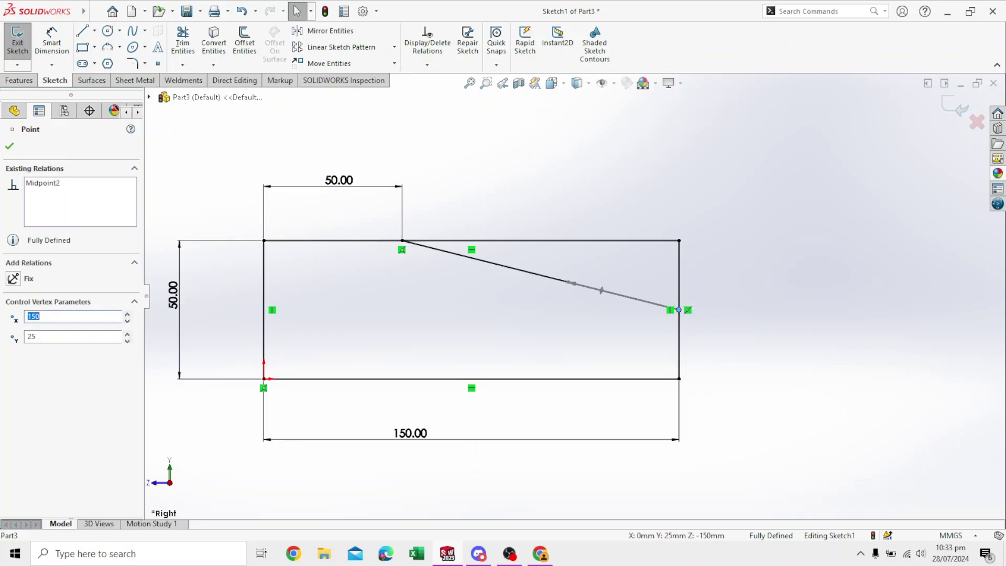
key("Escape")
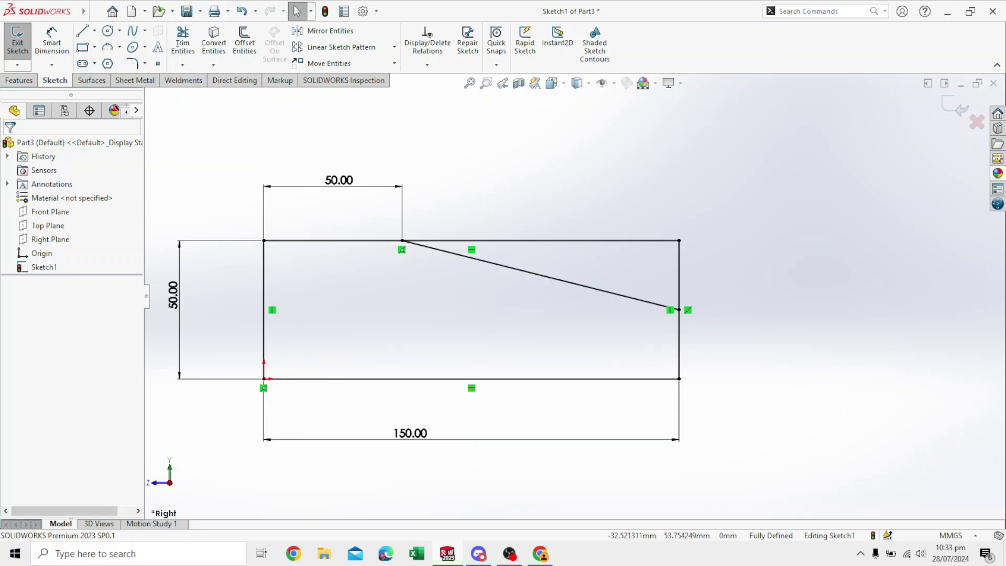
left_click(52, 44)
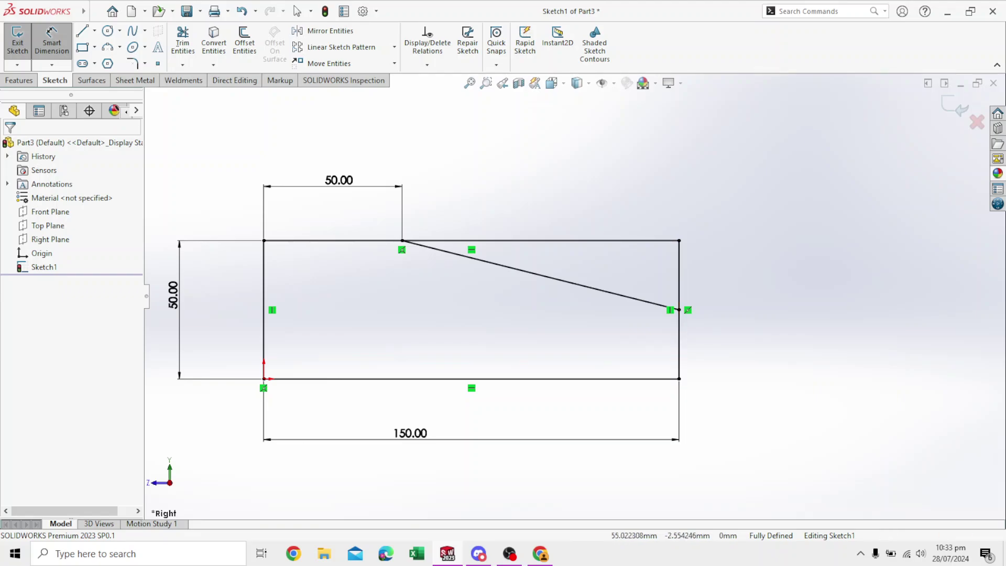
left_click(679, 378)
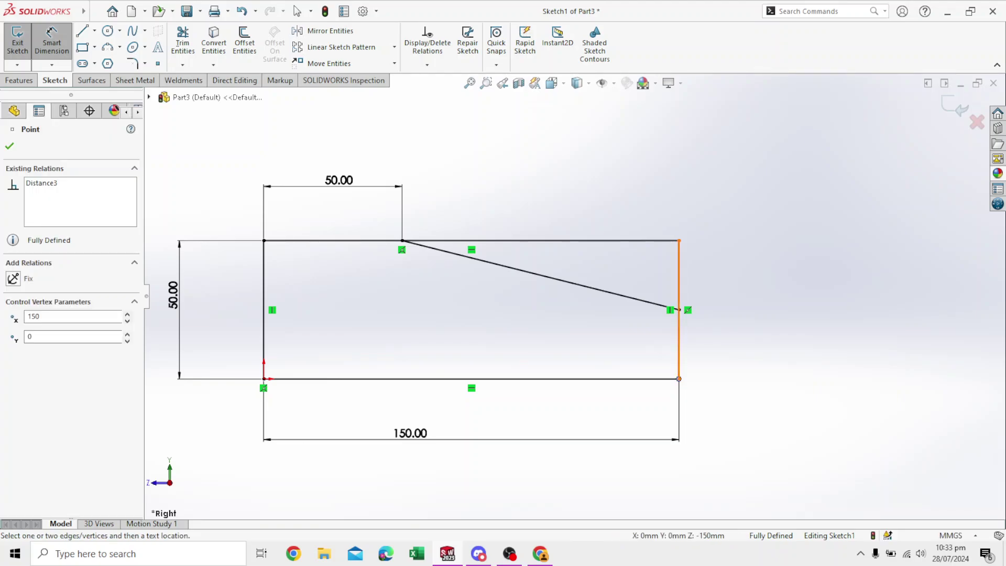
left_click(679, 310)
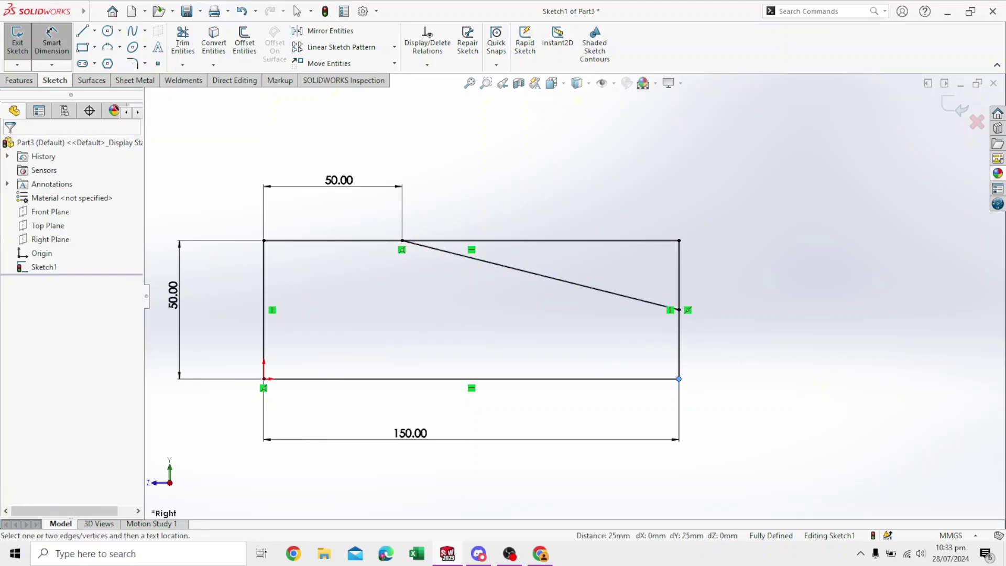
key("Escape")
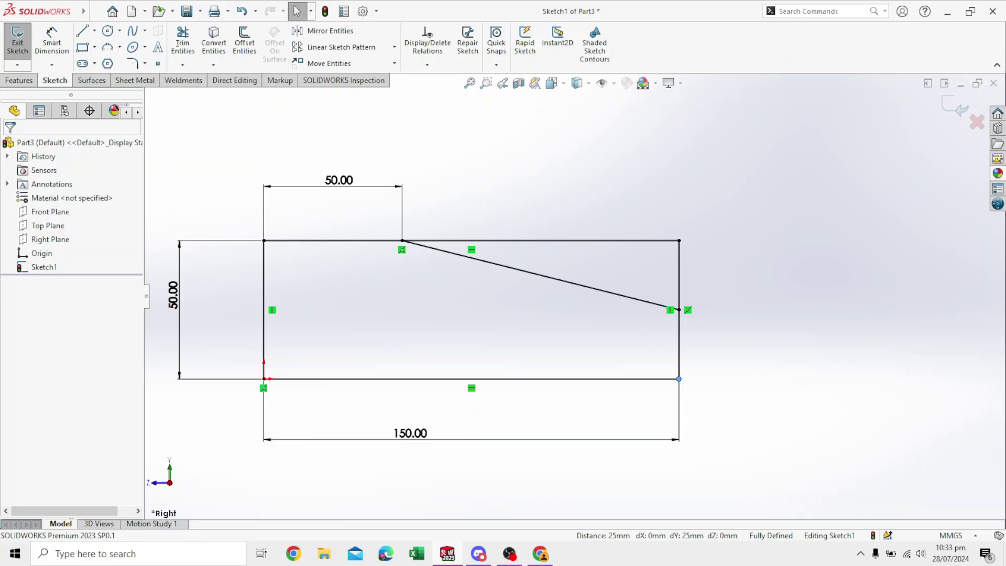
Step: Bend the spline into an S-curve, with a horizontal relation on its lower end handle and a nearly horizontal upper handle
left_click(555, 279)
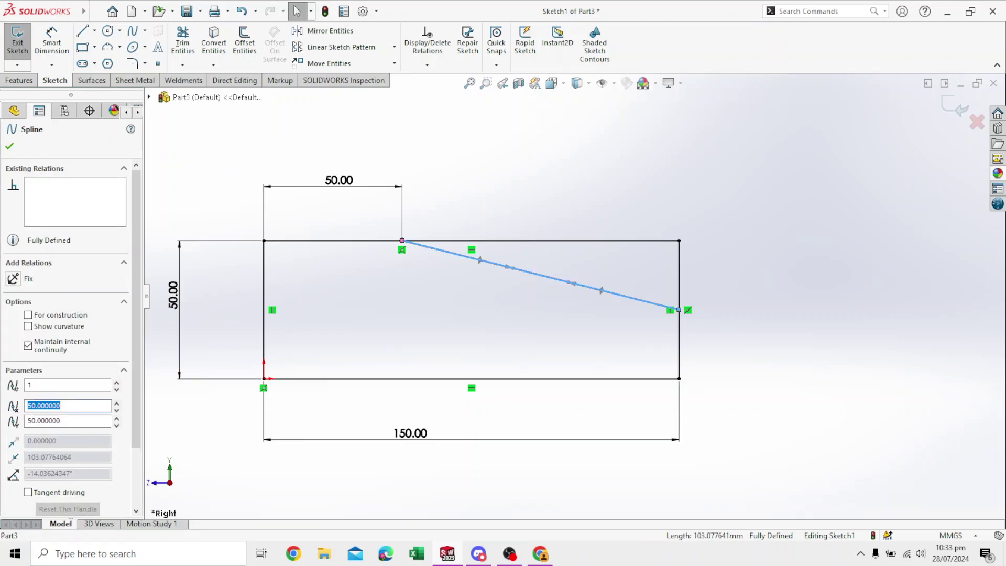
left_click_drag(512, 268, 497, 282)
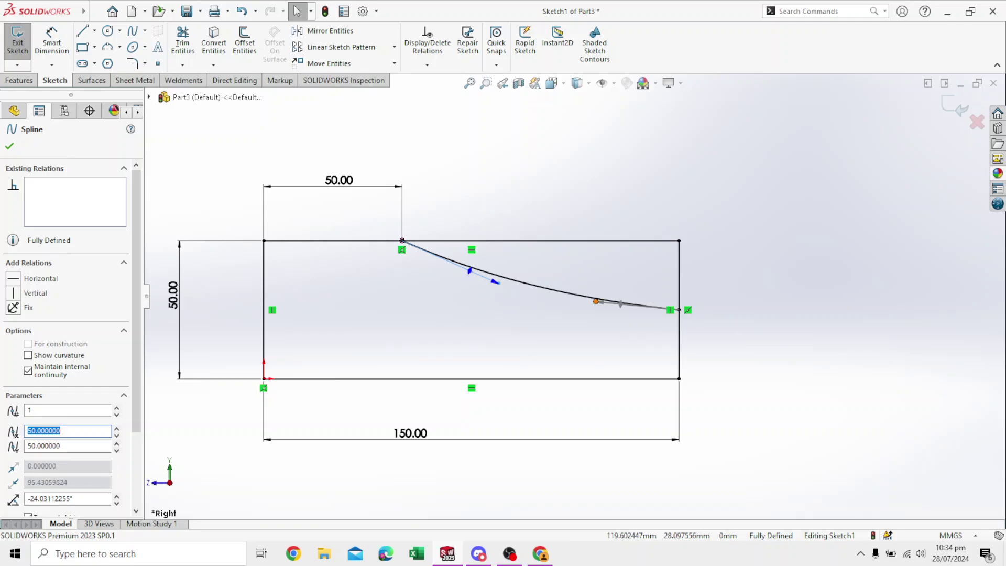
left_click_drag(595, 301, 596, 307)
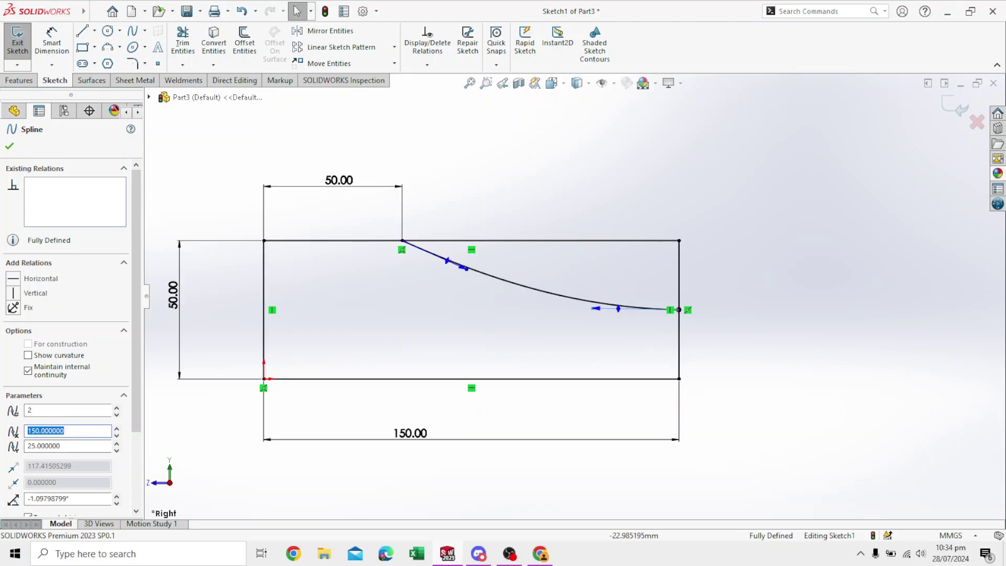
left_click(13, 278)
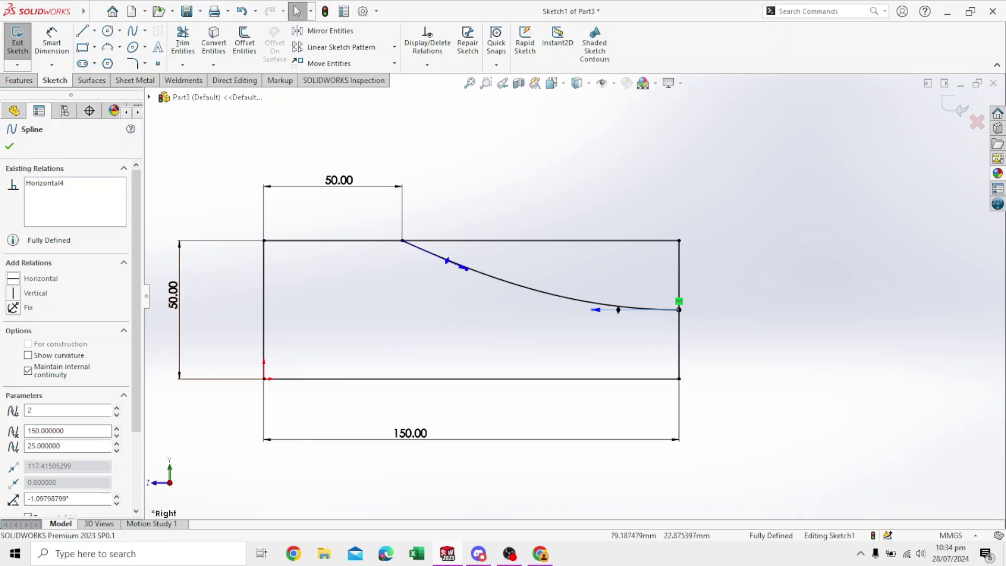
left_click_drag(466, 269, 491, 242)
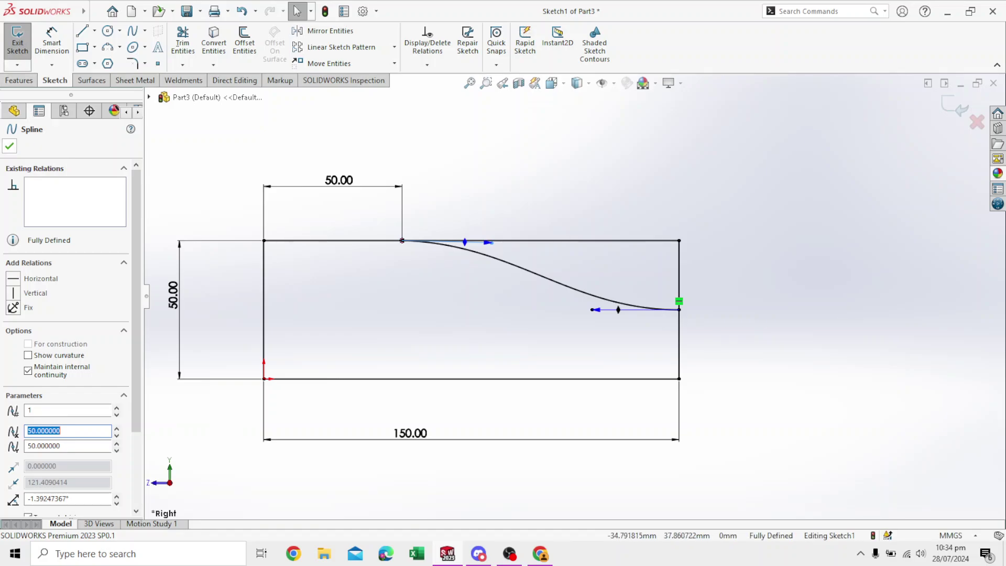
left_click(9, 146)
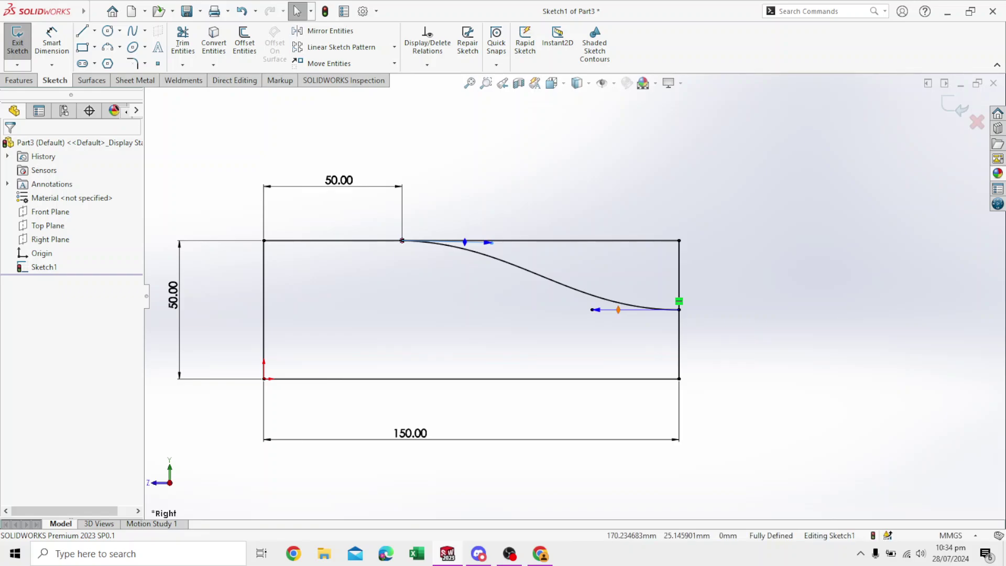
Step: Power-trim the top and right edge segments outside the spline at the rectangle's upper-right corner, and exit the sketch
scroll(572, 296, "up", 2)
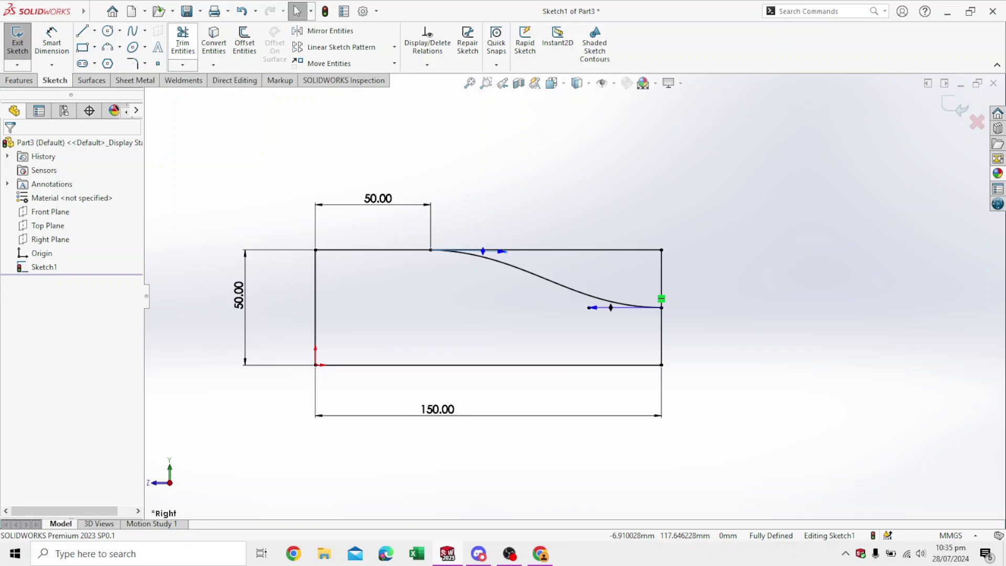
left_click(183, 42)
left_click_drag(550, 214, 708, 317)
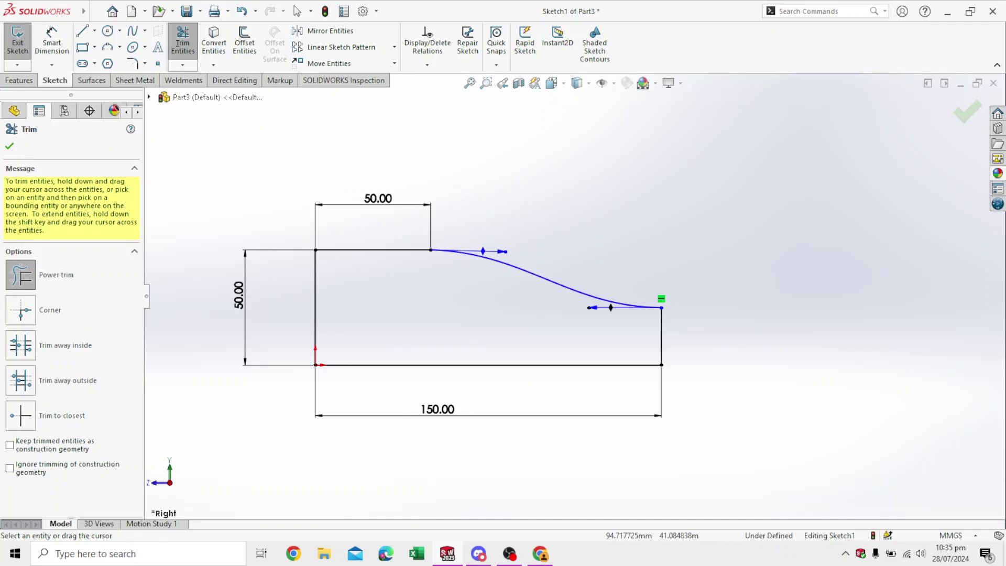
left_click(10, 146)
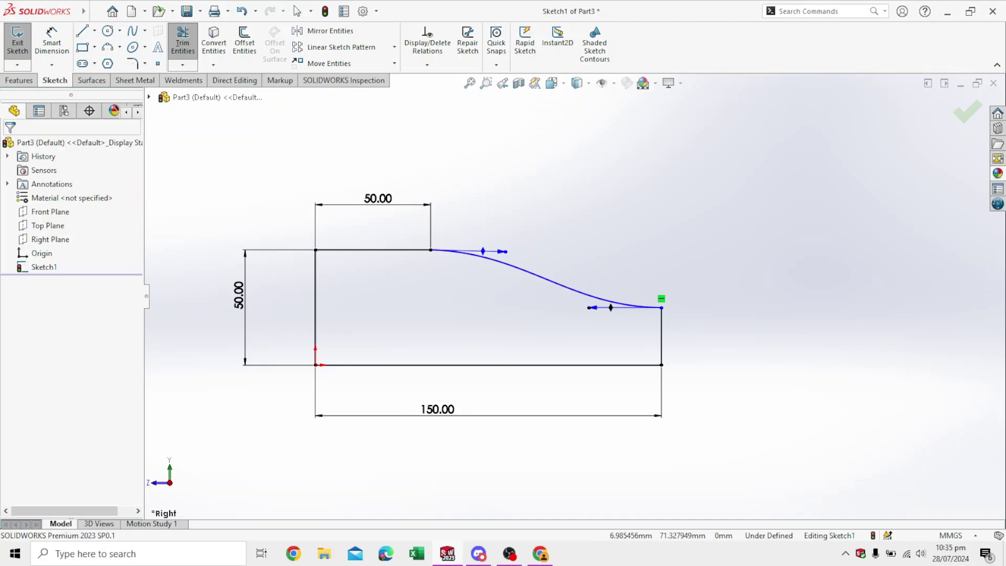
left_click(955, 106)
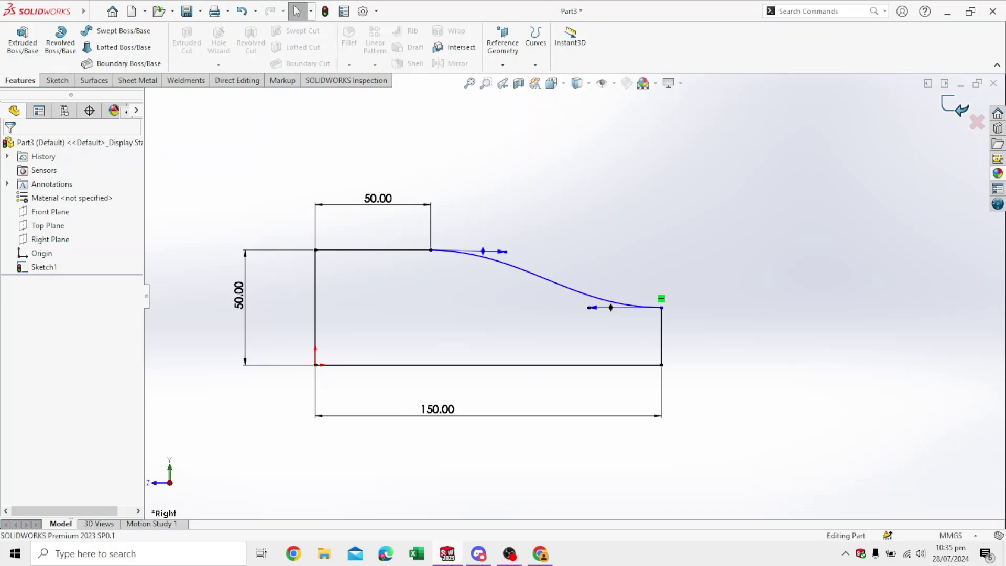
Step: Start a boss extrusion of the trimmed profile from the sketch plane with the Mid Plane end condition
middle_click_drag(492, 304, 426, 320)
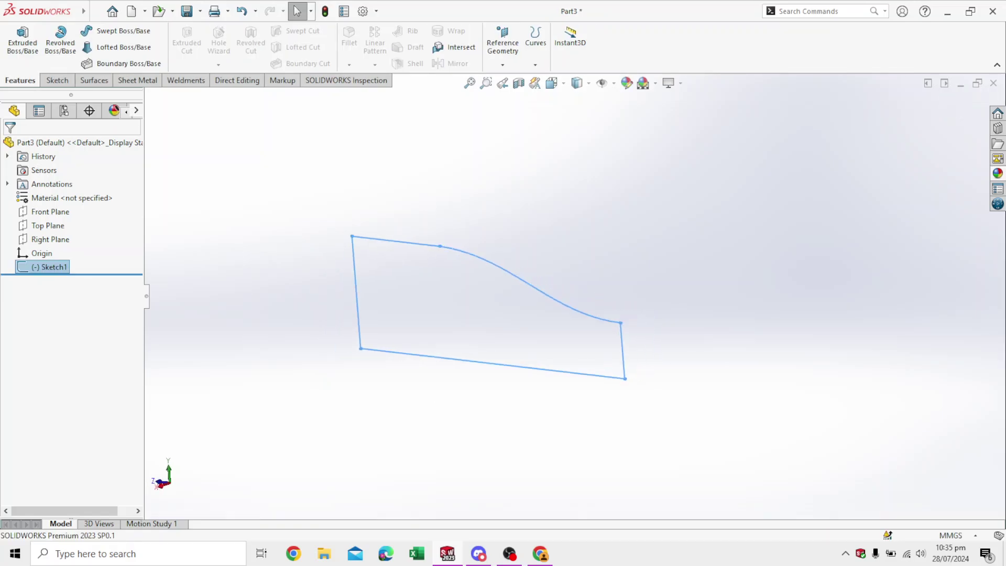
left_click(22, 44)
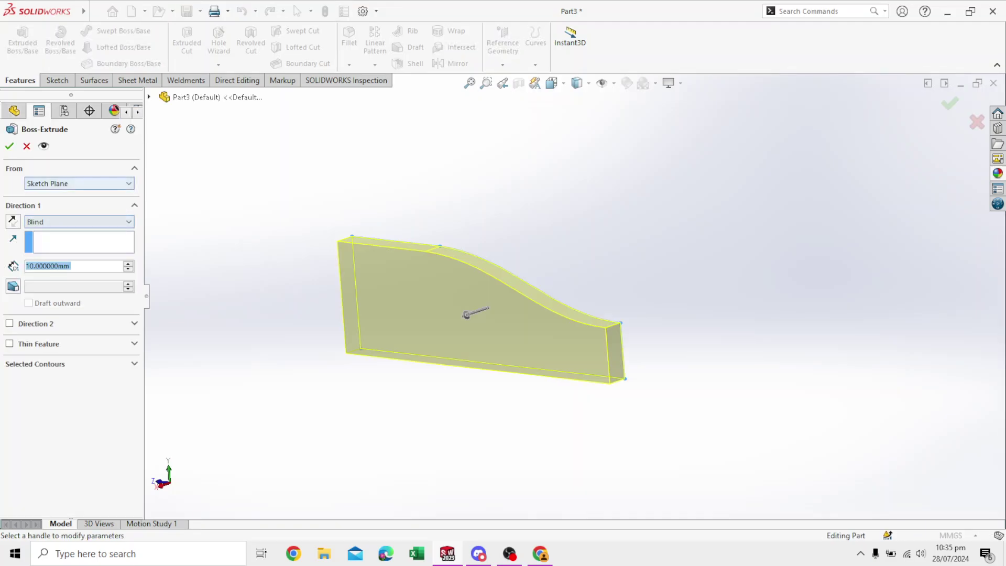
left_click(79, 183)
left_click(79, 183)
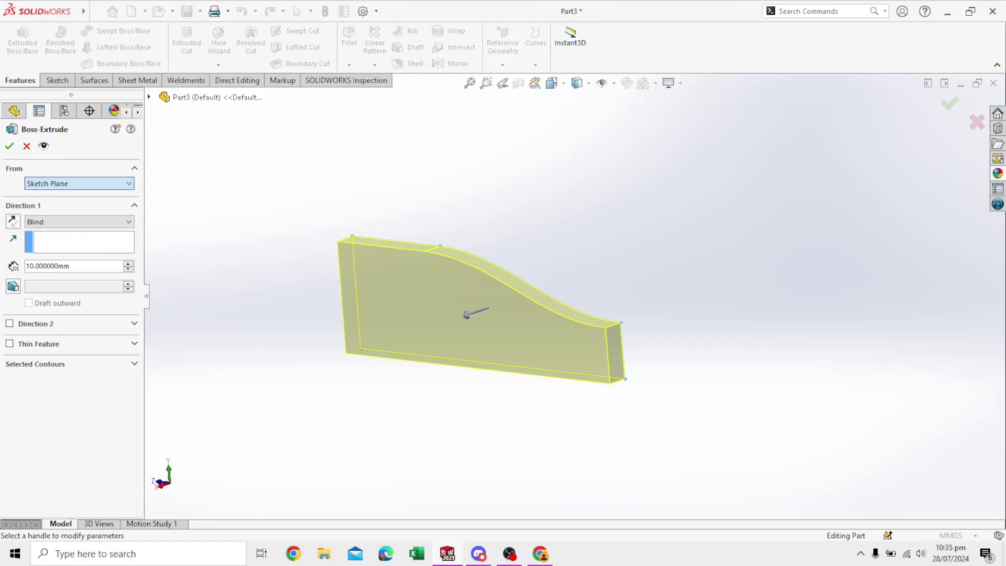
left_click(79, 222)
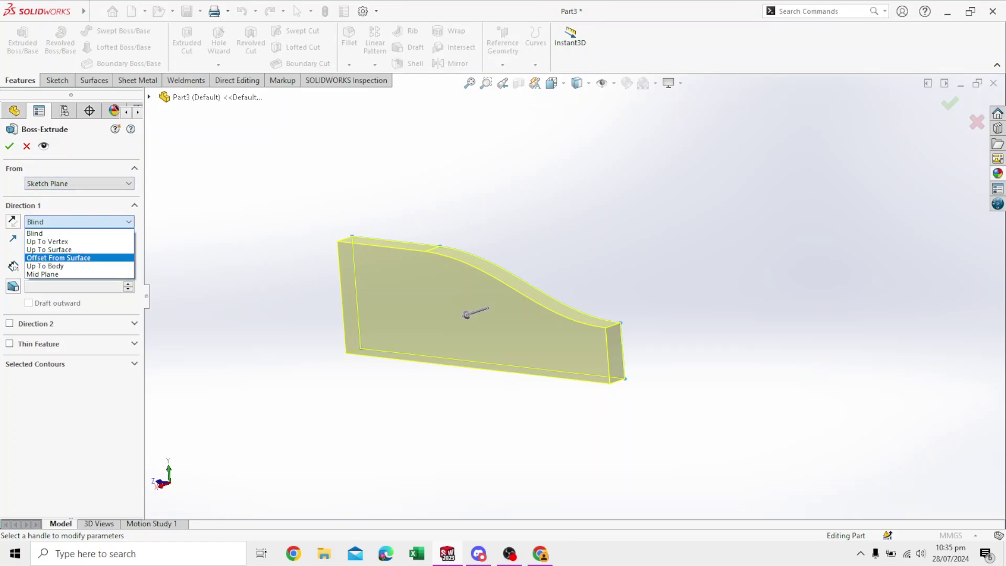
left_click(78, 274)
middle_click_drag(529, 293, 451, 301)
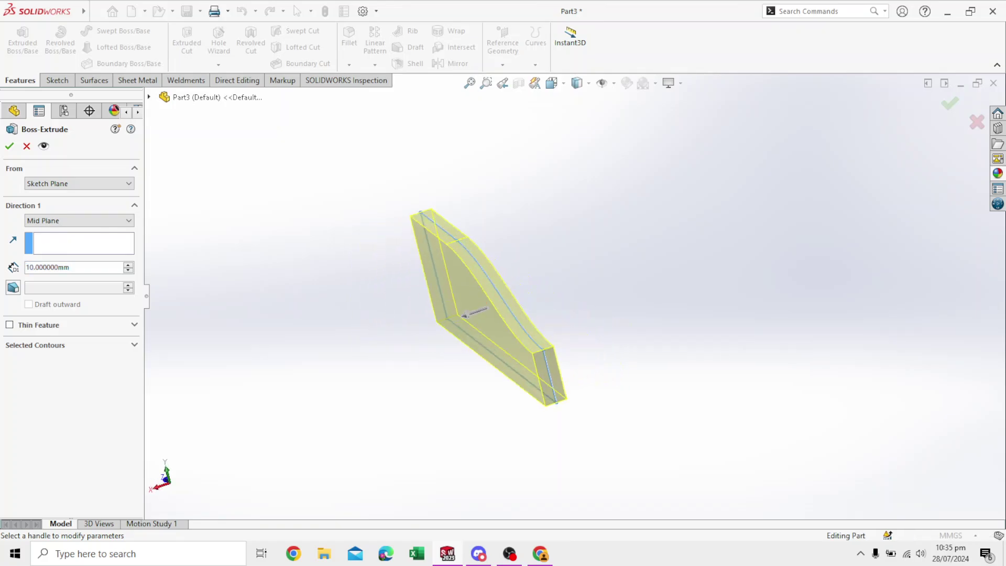
Step: Set the mid-plane extrusion depth to 200 mm and complete the extrusion
left_click(30, 267)
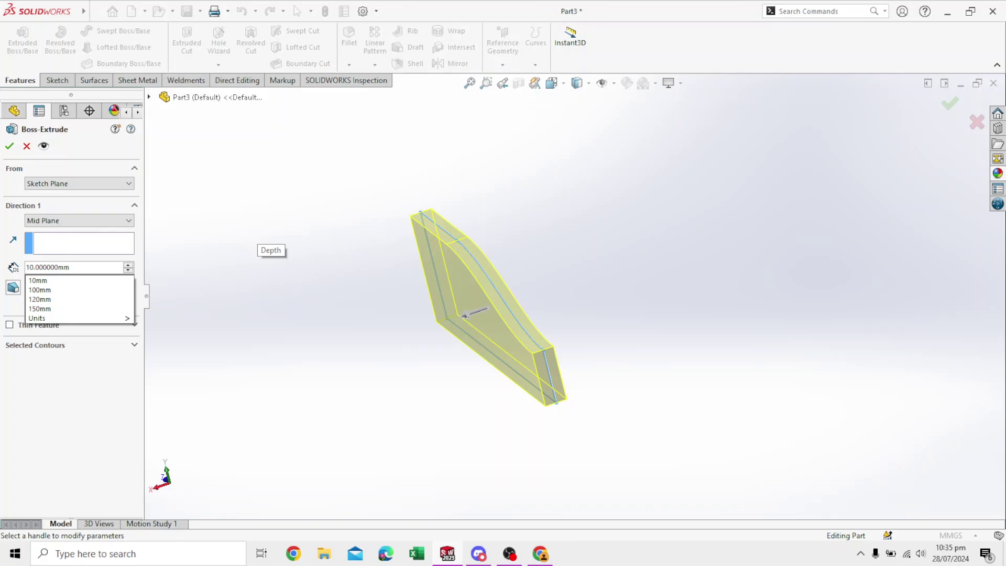
key("BackSpace")
type("20")
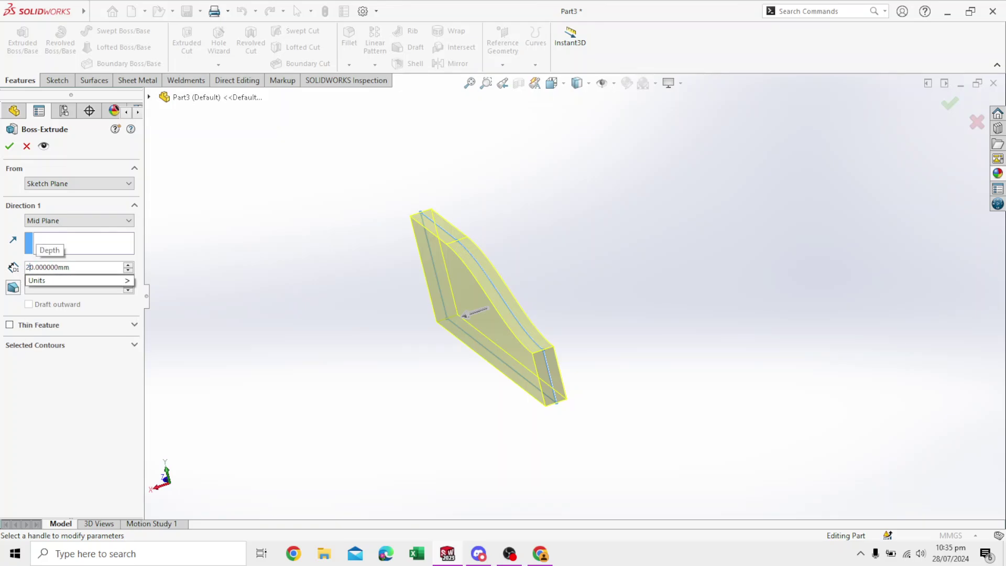
key("Return")
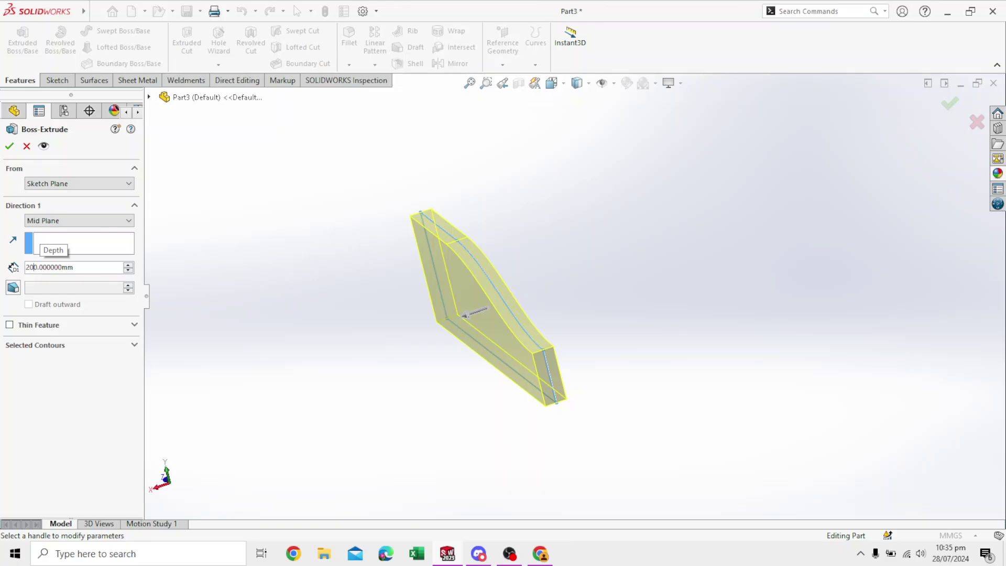
middle_click_drag(492, 314, 597, 273)
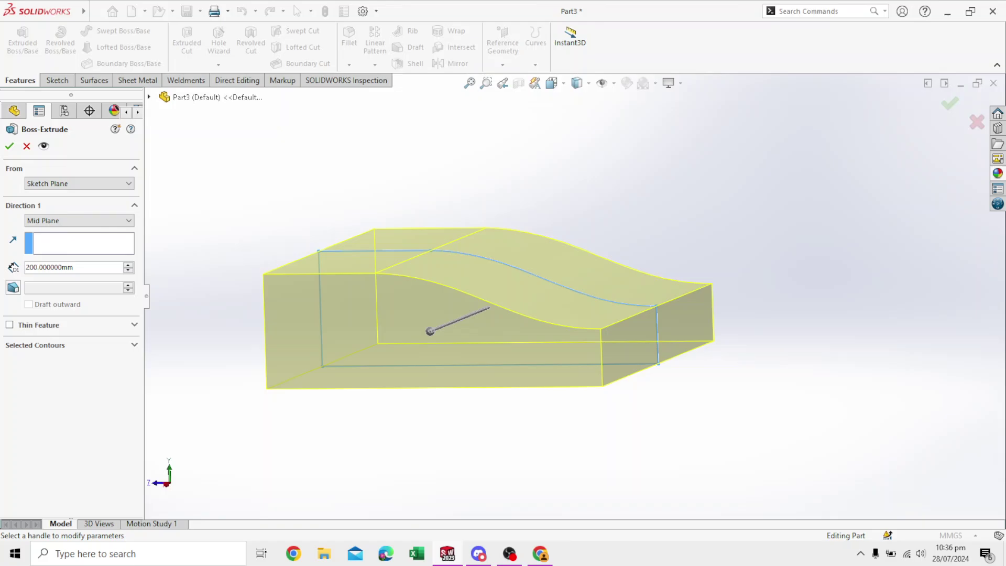
key("ctrl+7")
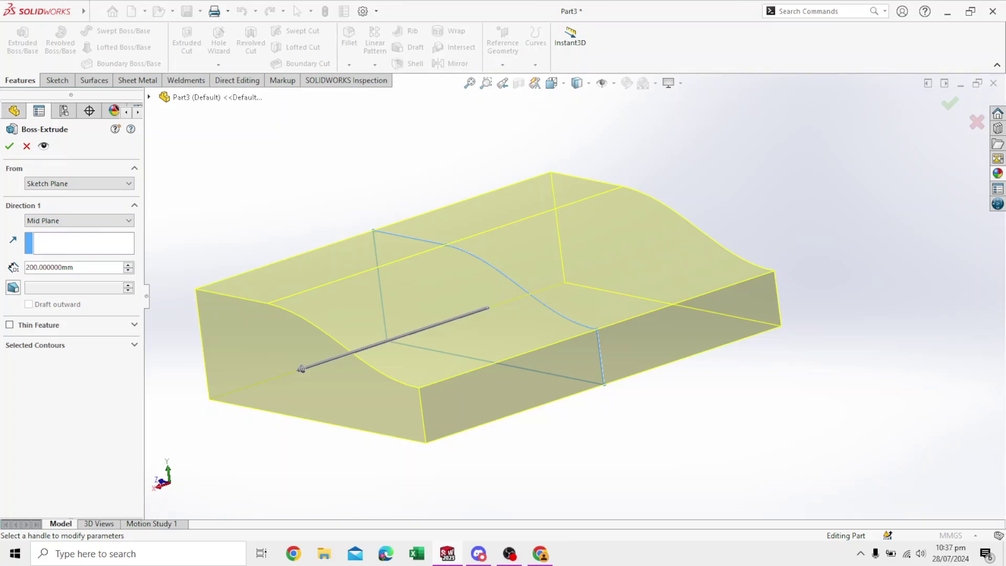
left_click(9, 146)
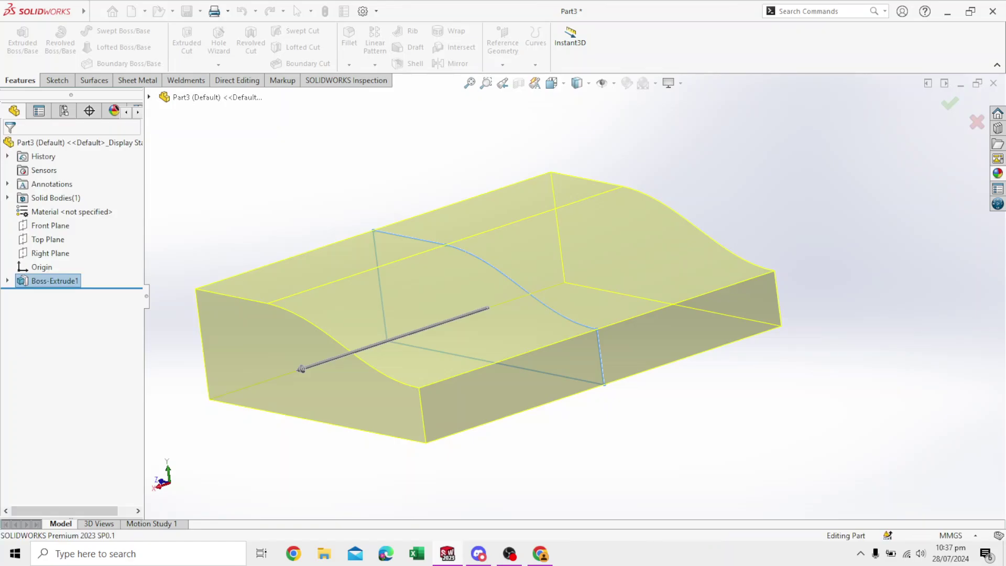
Step: Fillet the two short vertical edges at the block's low front corners with a 30 mm radius
mouse_move(487, 298)
middle_mouse_down()
mouse_move(505, 321)
mouse_move(489, 343)
mouse_move(496, 296)
middle_mouse_up()
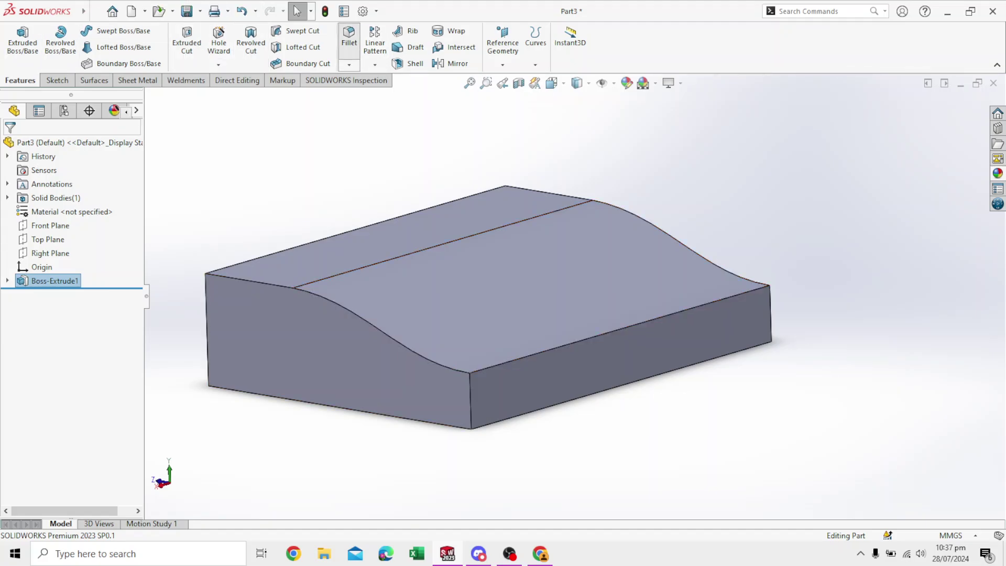
left_click(349, 38)
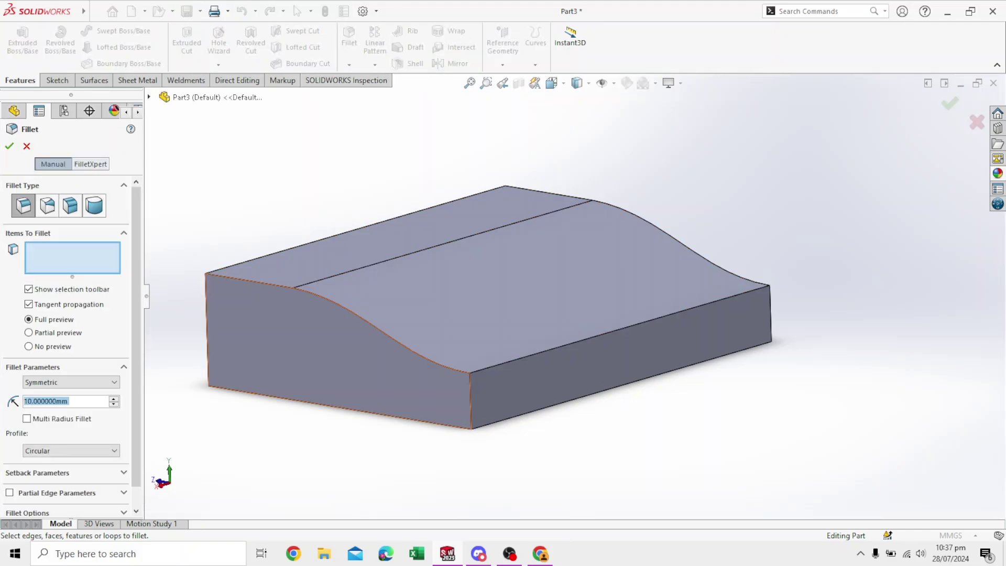
left_click(470, 397)
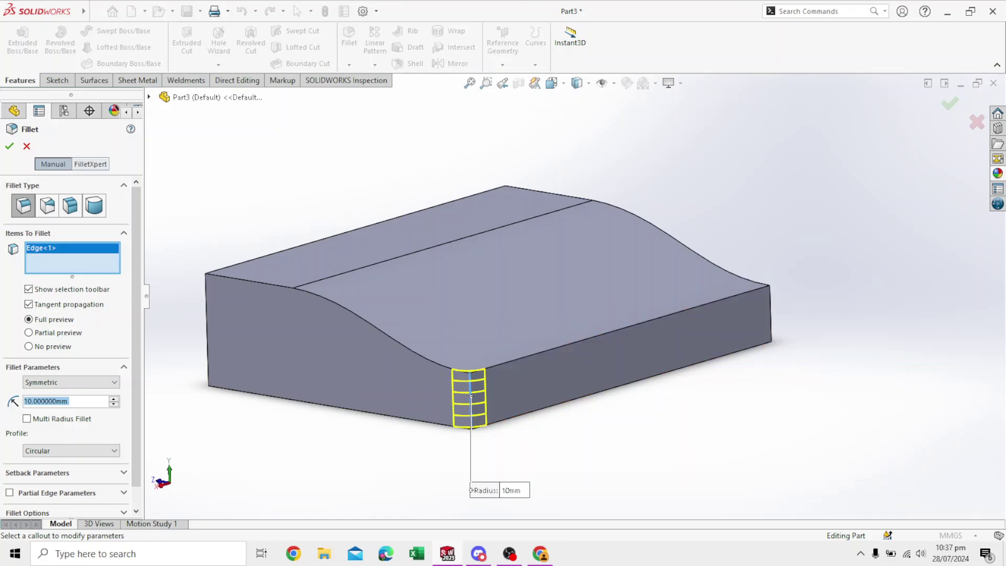
middle_click_drag(702, 283, 582, 324)
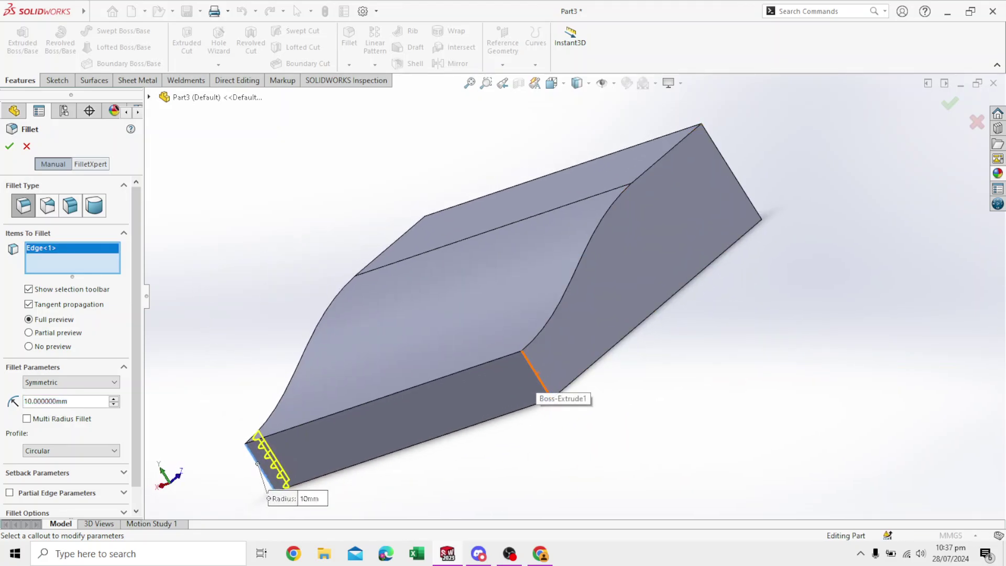
left_click(539, 384)
middle_click_drag(539, 385, 497, 372)
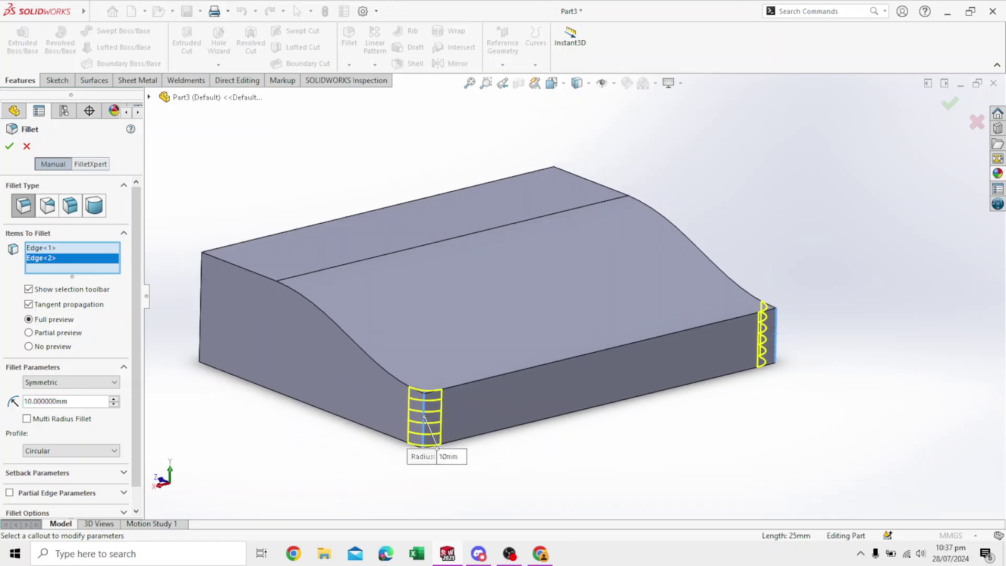
left_click(27, 401)
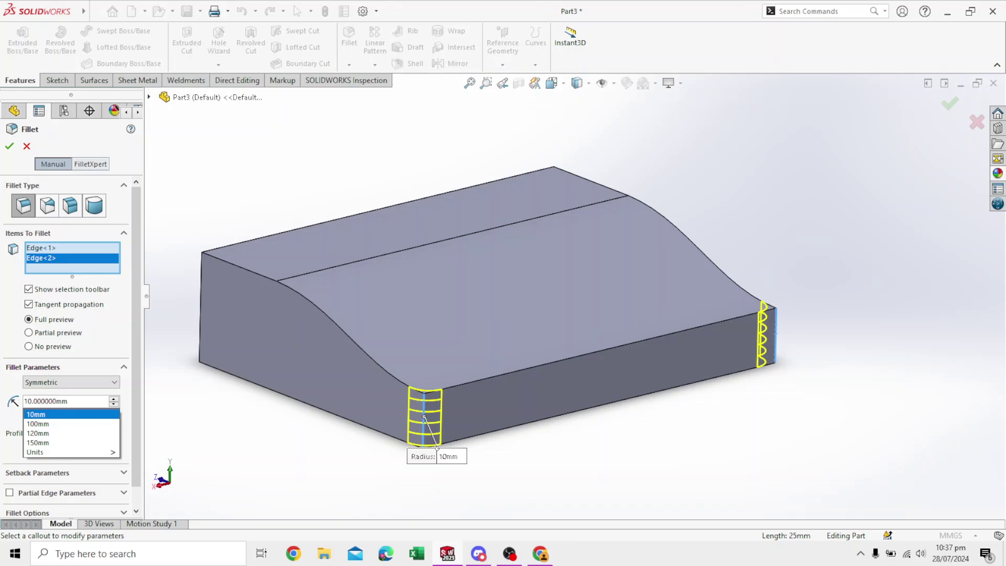
key("BackSpace")
type("3")
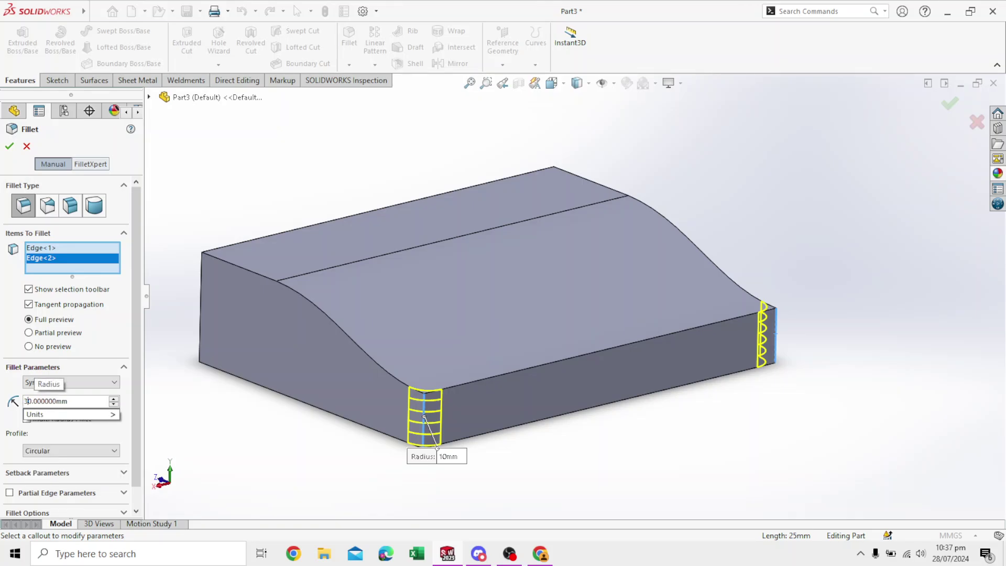
key("Return")
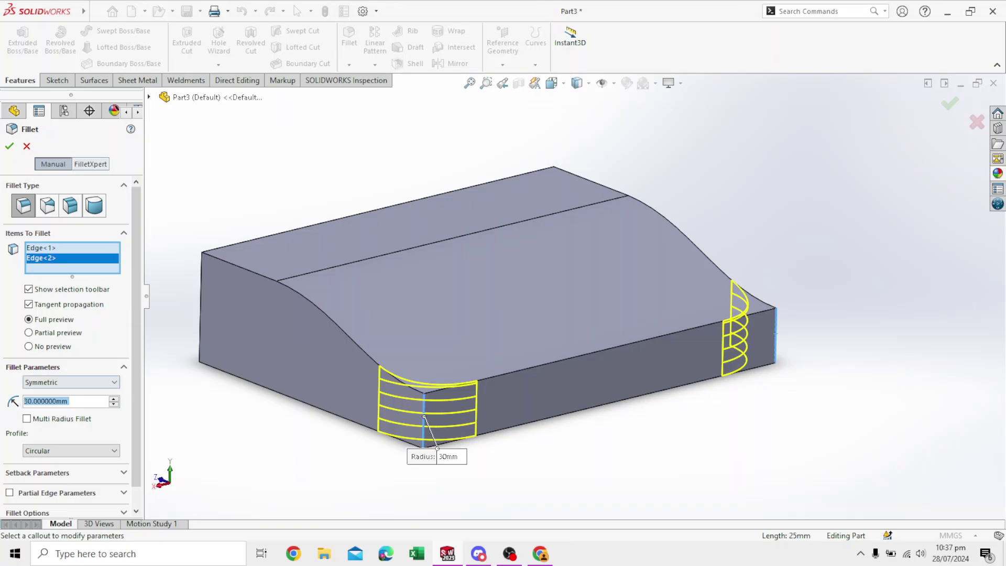
key("Return")
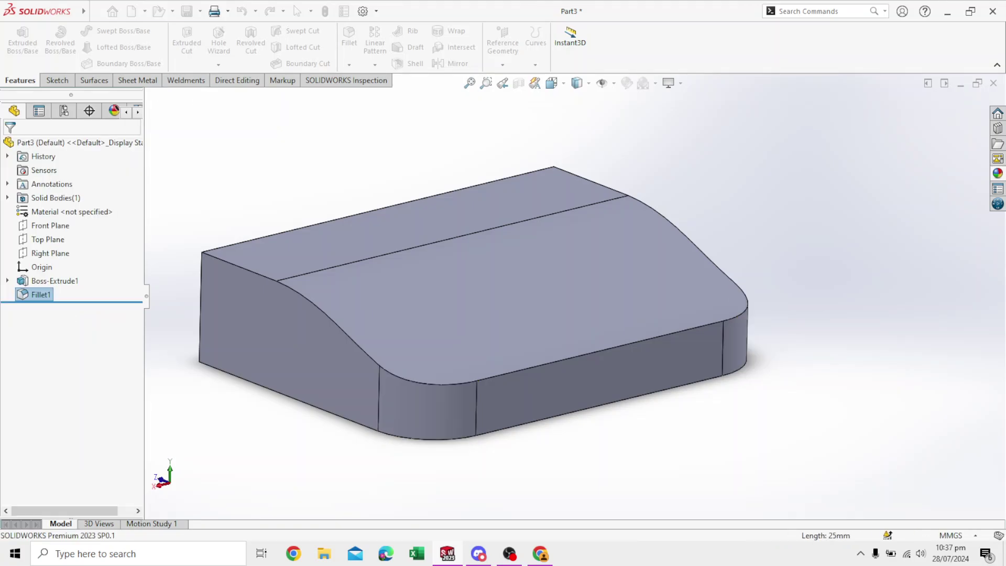
Step: Start a fillet with the two tall vertical edges at the block's rear corners as the only selected items
middle_click_drag(450, 299, 502, 308)
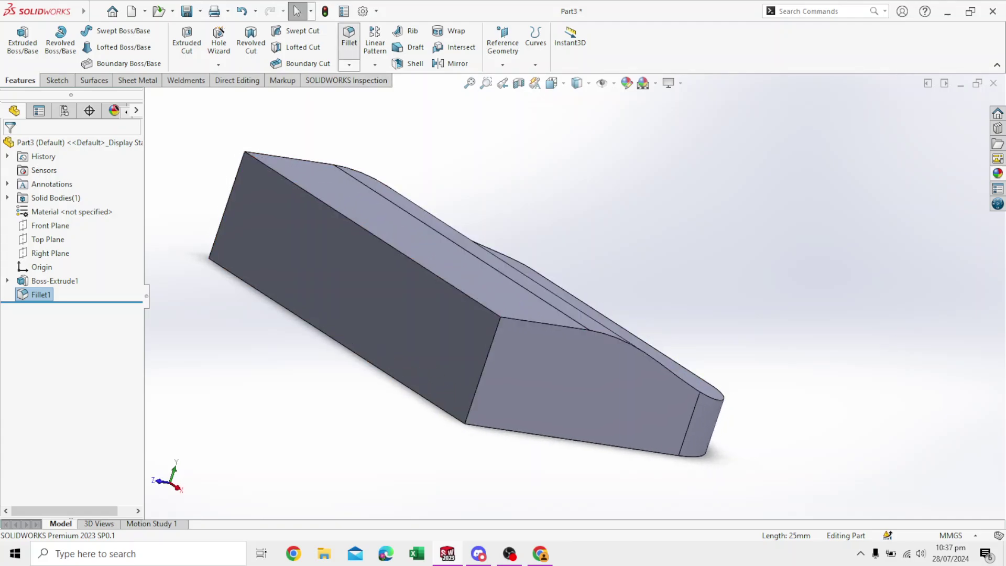
key("Return")
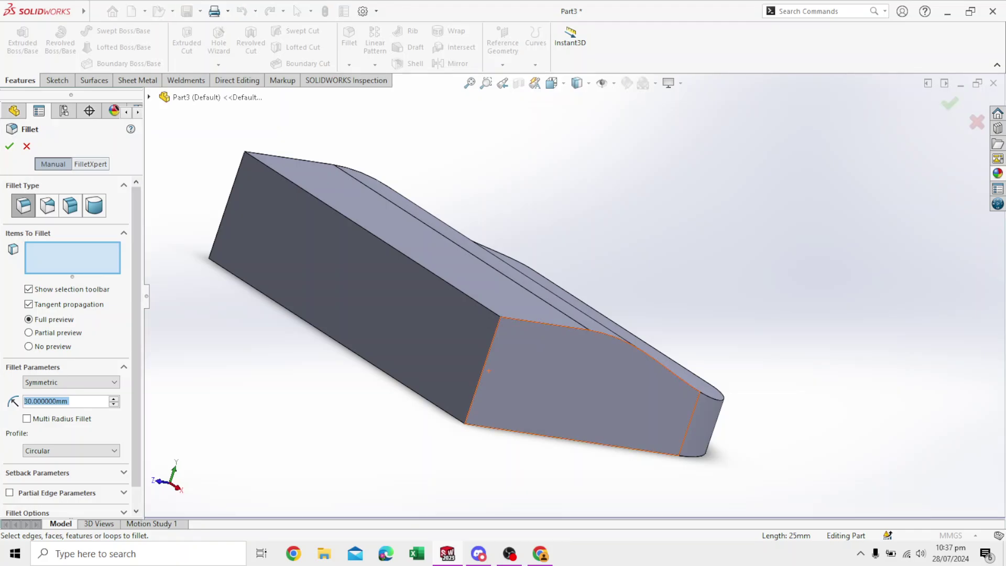
left_click(479, 382)
middle_click_drag(474, 381, 602, 380)
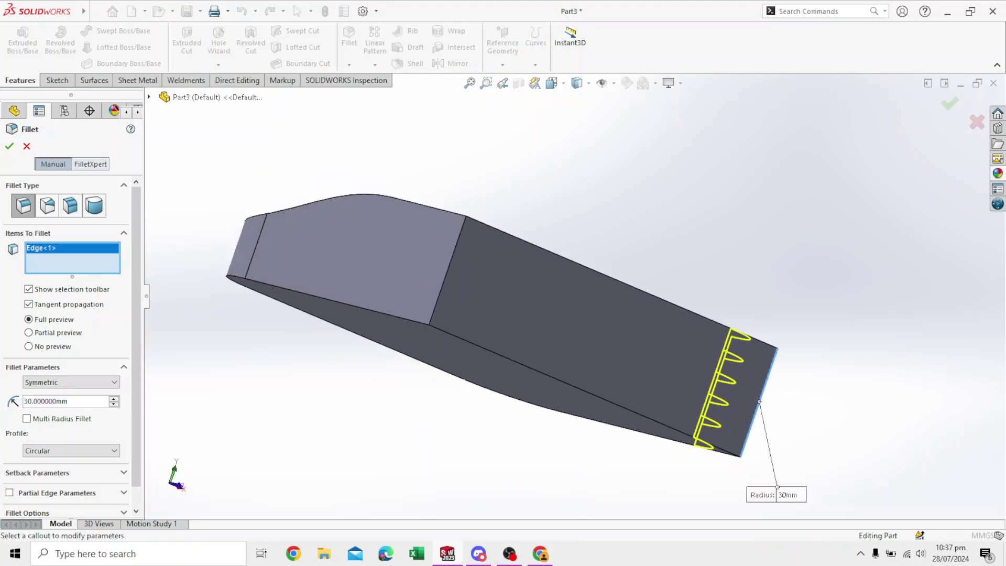
left_click(445, 269)
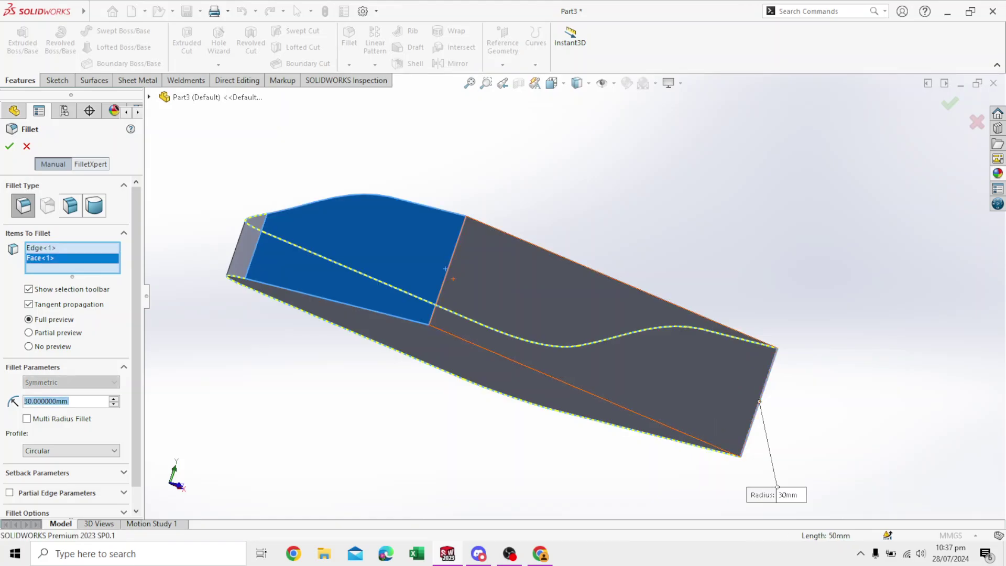
right_click(84, 258)
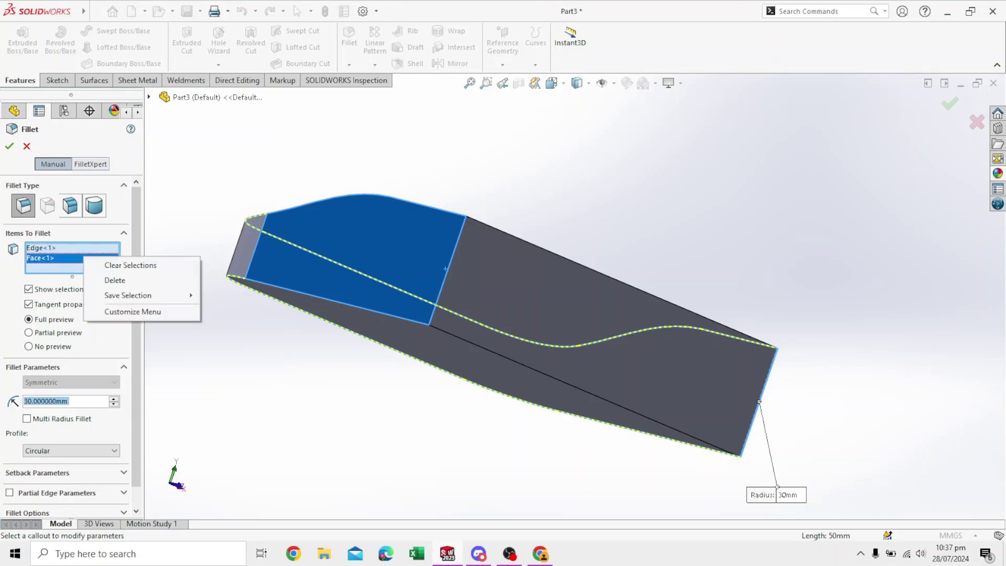
left_click(162, 278)
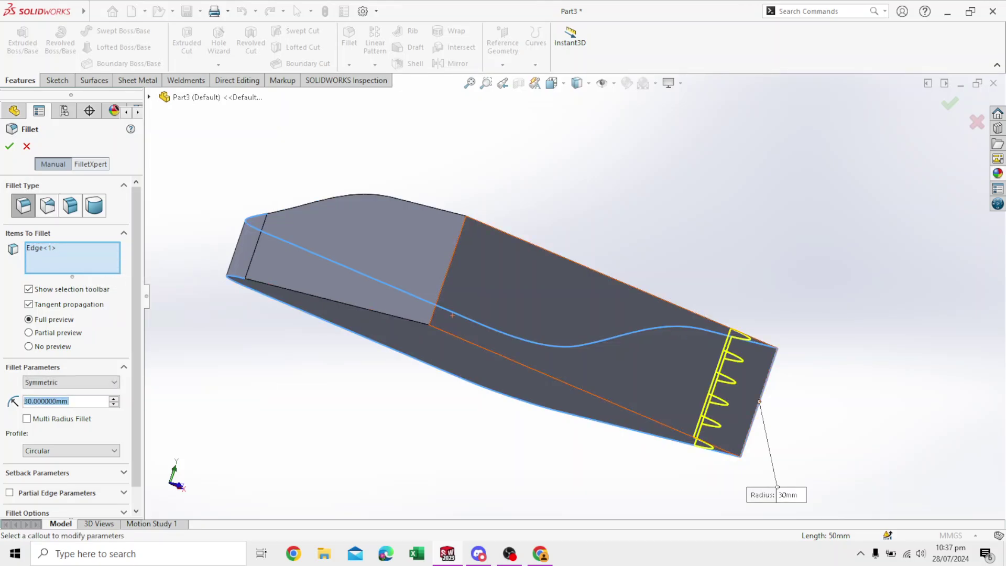
left_click(446, 276)
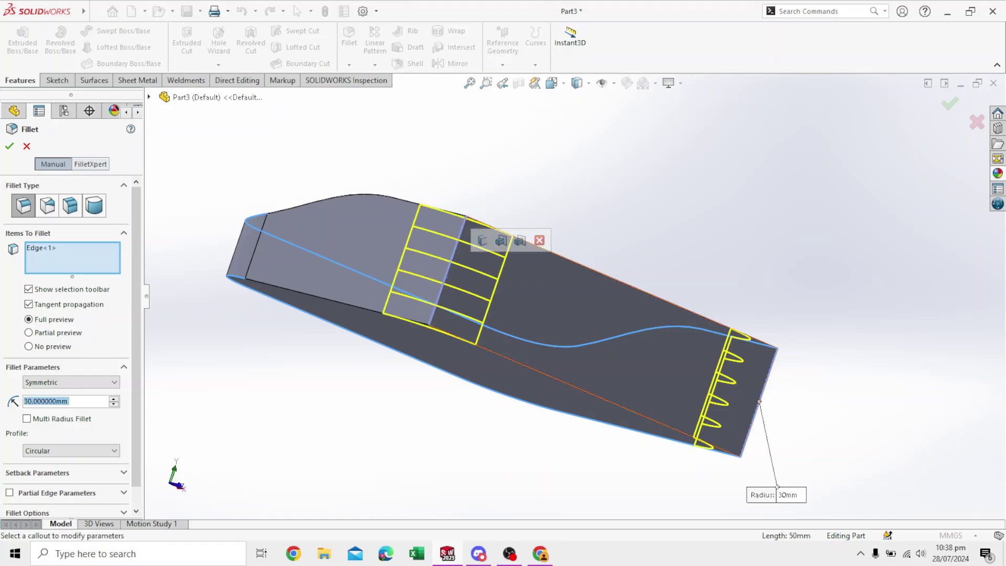
Step: Set the rear-corner fillet radius to 10 mm and complete the fillet
left_click(28, 401)
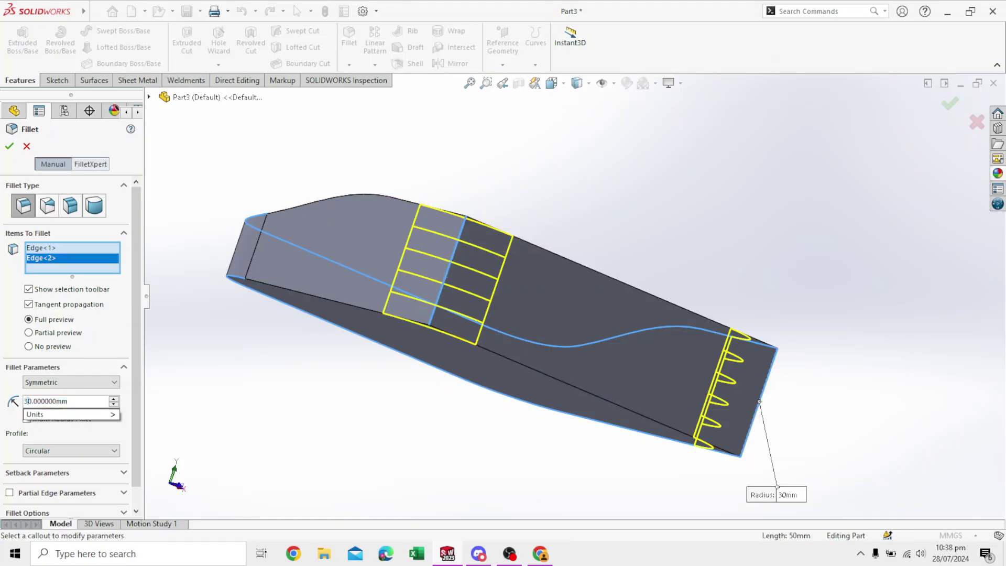
key("BackSpace")
type("1")
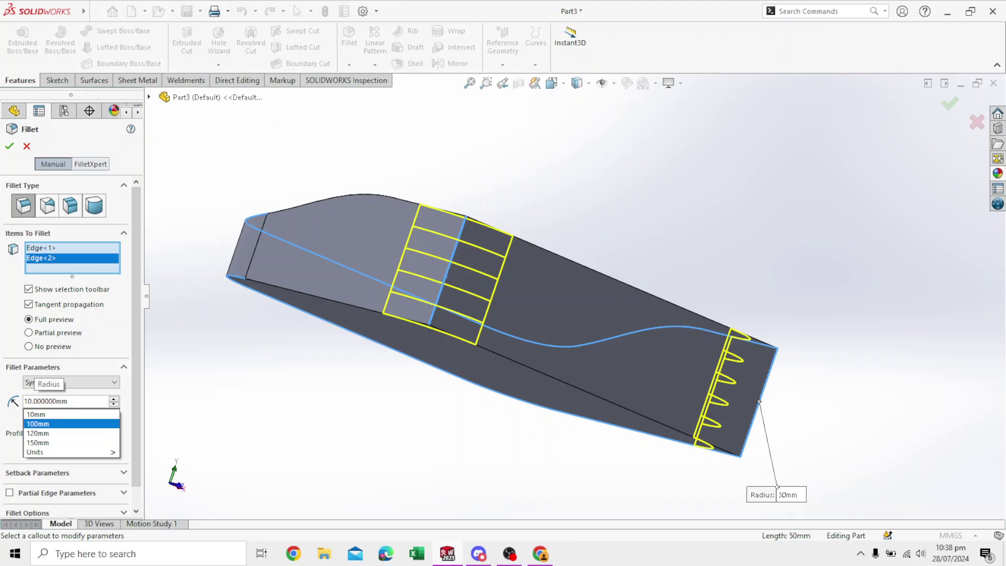
left_click(38, 422)
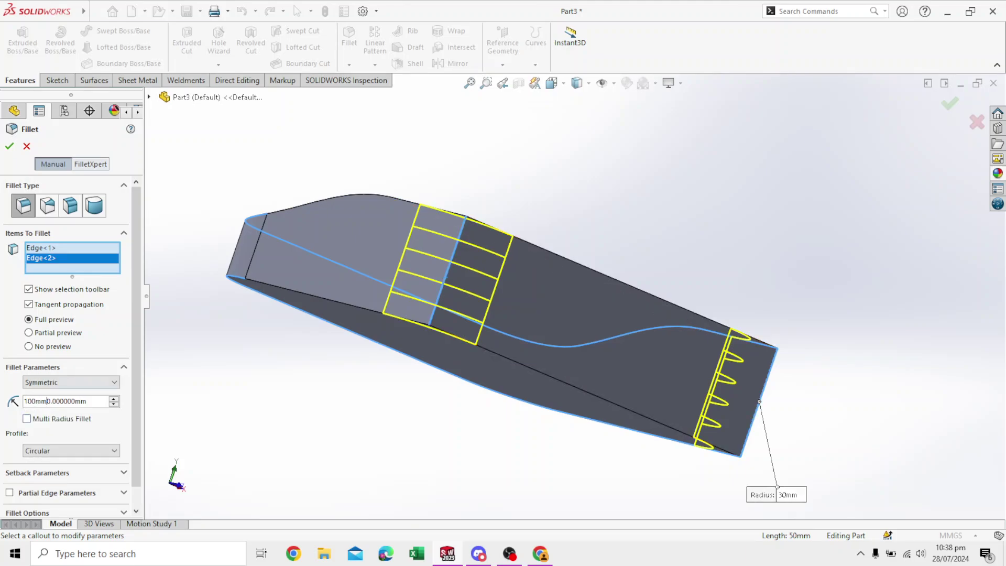
middle_click_drag(524, 293, 440, 319)
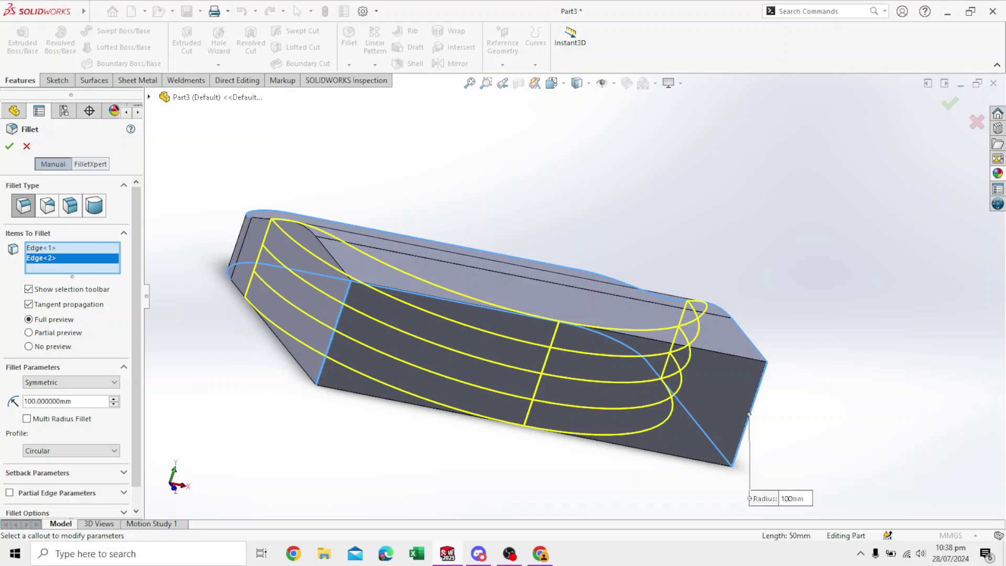
left_click(35, 401)
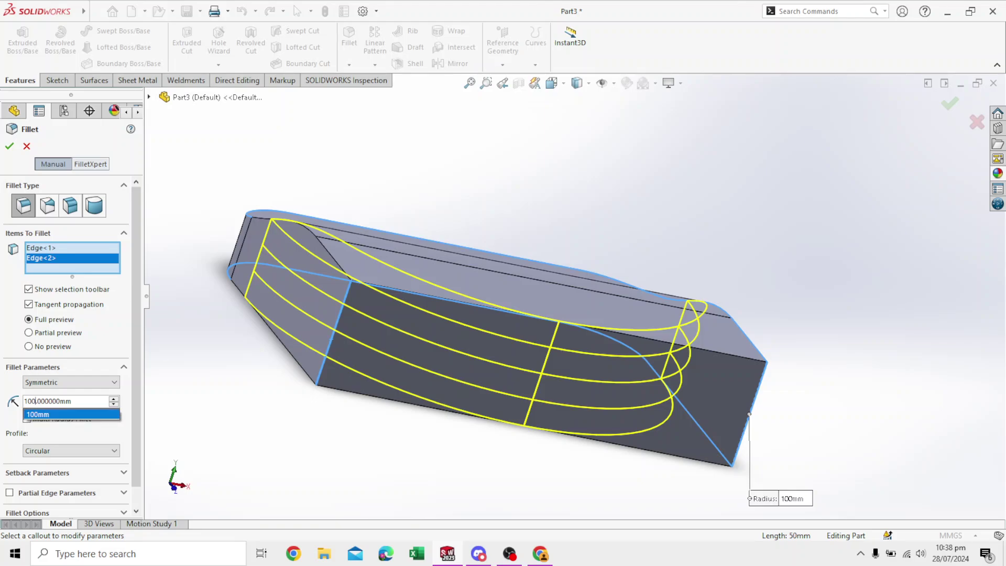
key("BackSpace")
left_click(39, 414)
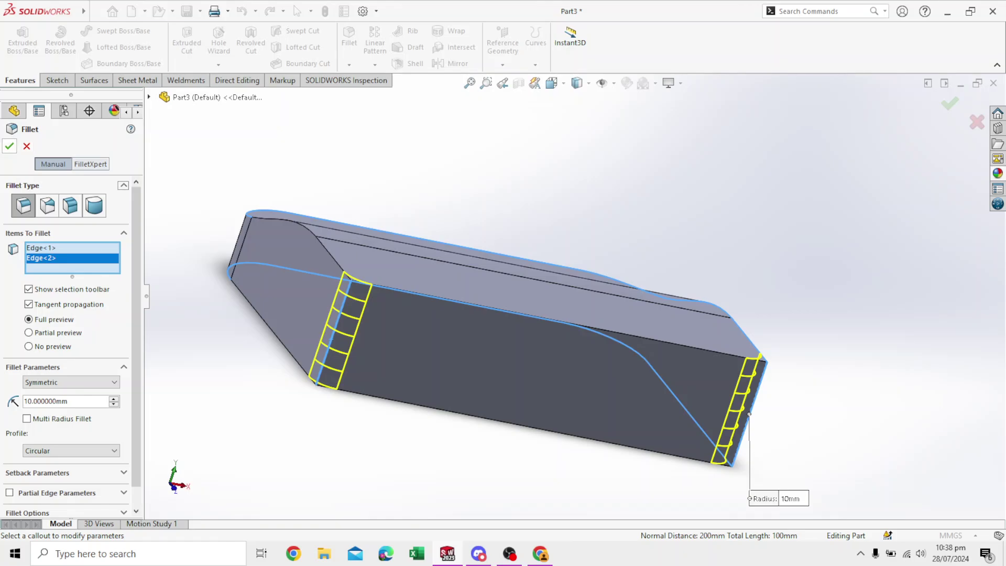
left_click(9, 146)
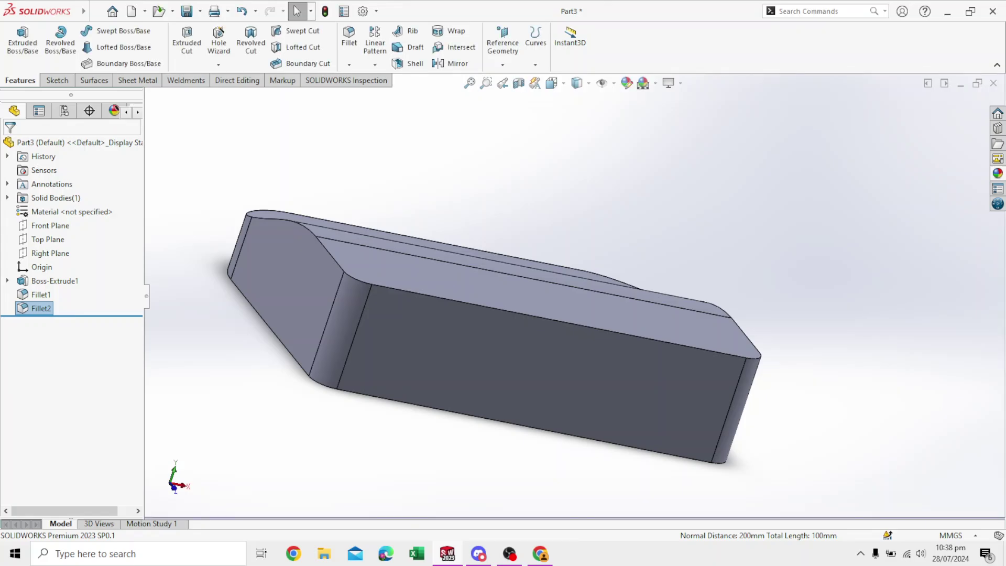
Step: Fillet the top front edge and its tangent side edges with a 10 mm symmetric radius, using tangent propagation
middle_click_drag(535, 309, 424, 294)
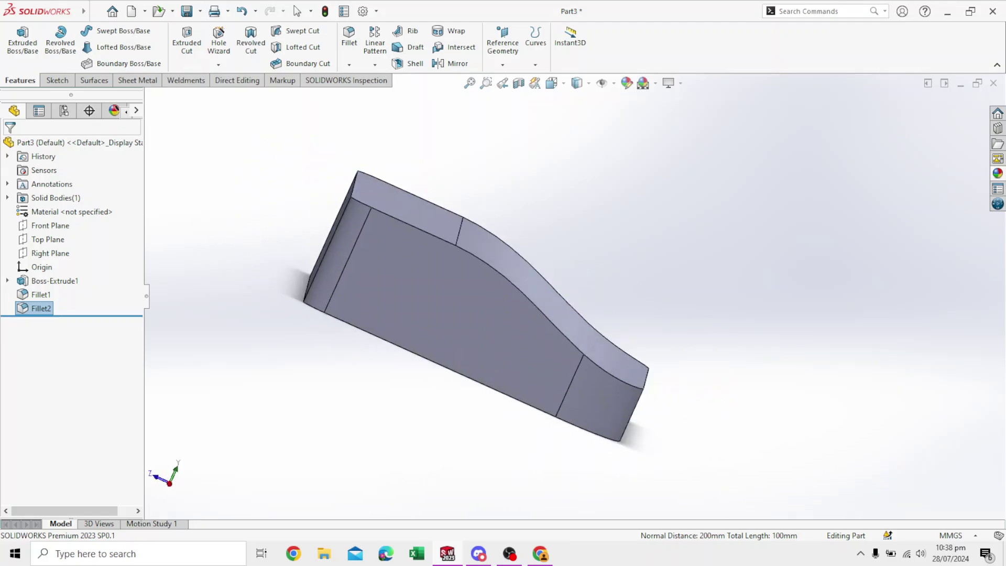
middle_click_drag(749, 267, 691, 345)
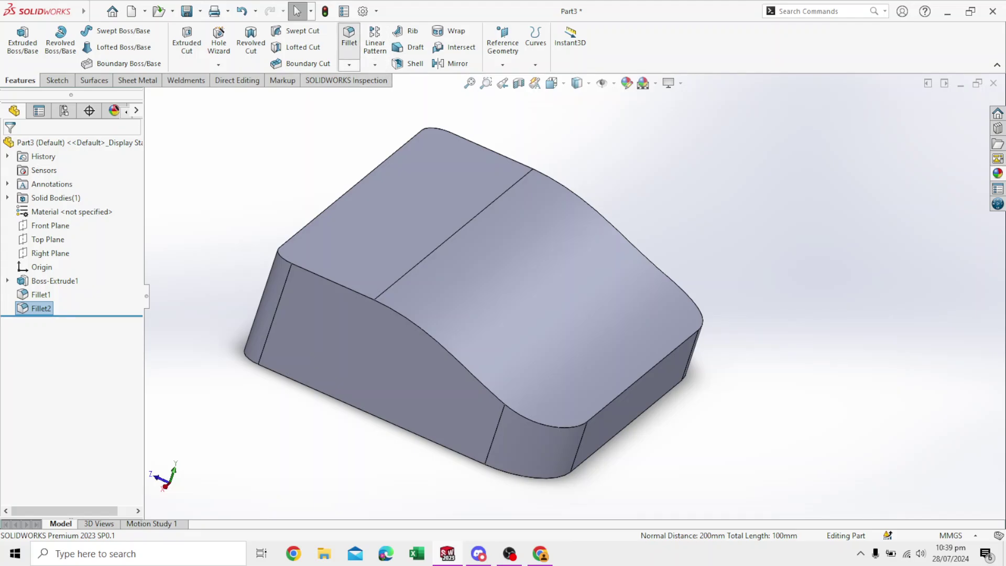
left_click(348, 39)
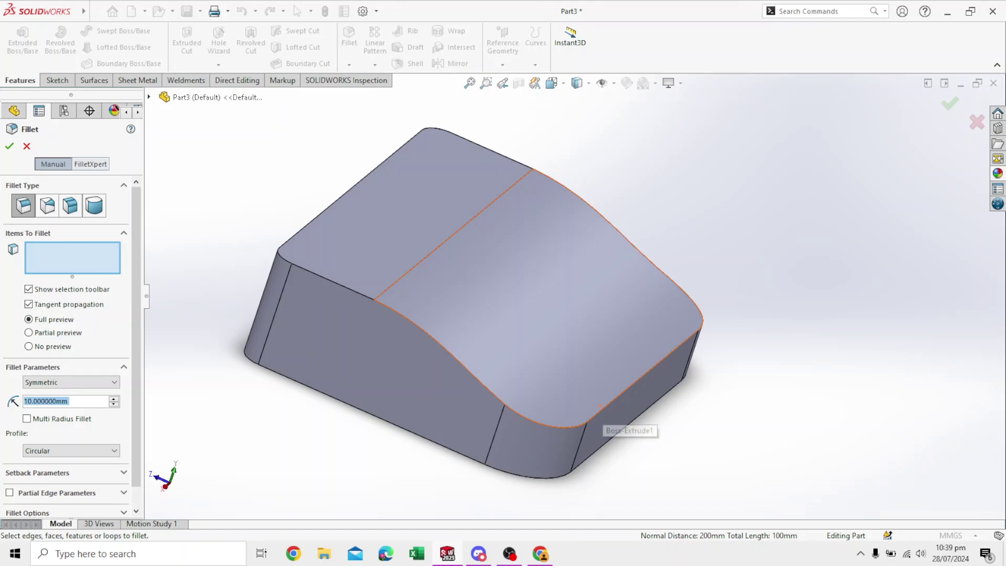
left_click(608, 405)
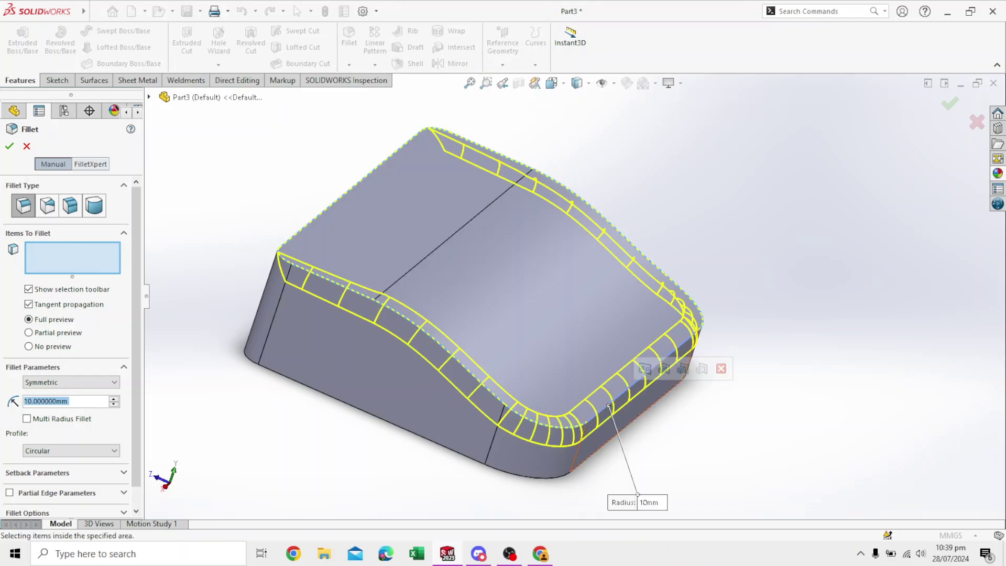
middle_click_drag(608, 405, 571, 445)
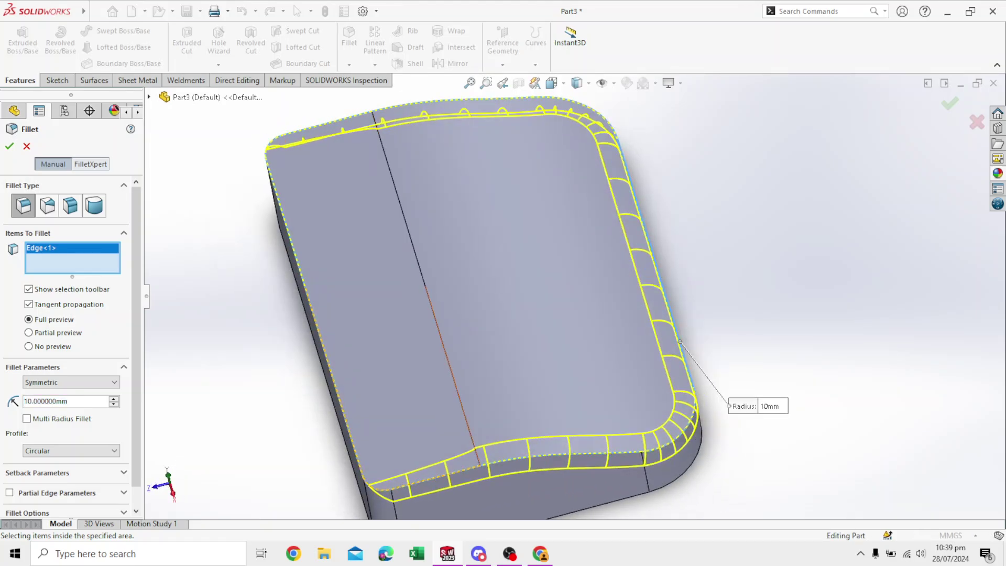
middle_click_drag(403, 398, 445, 408)
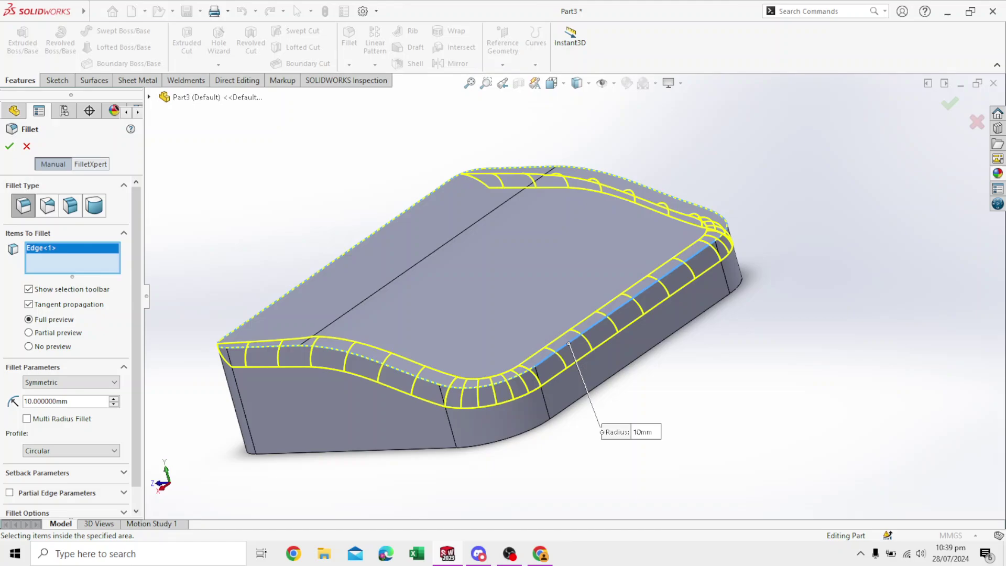
left_click(949, 103)
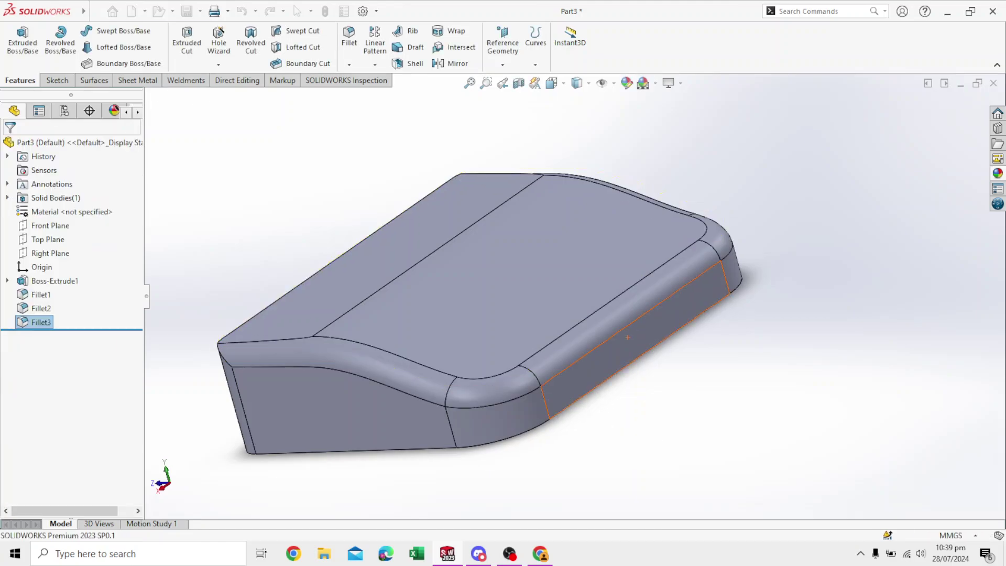
Step: Open a new sketch on the flat rear portion of the block's top face
middle_click_drag(503, 294, 666, 230)
middle_click_drag(775, 278, 693, 350)
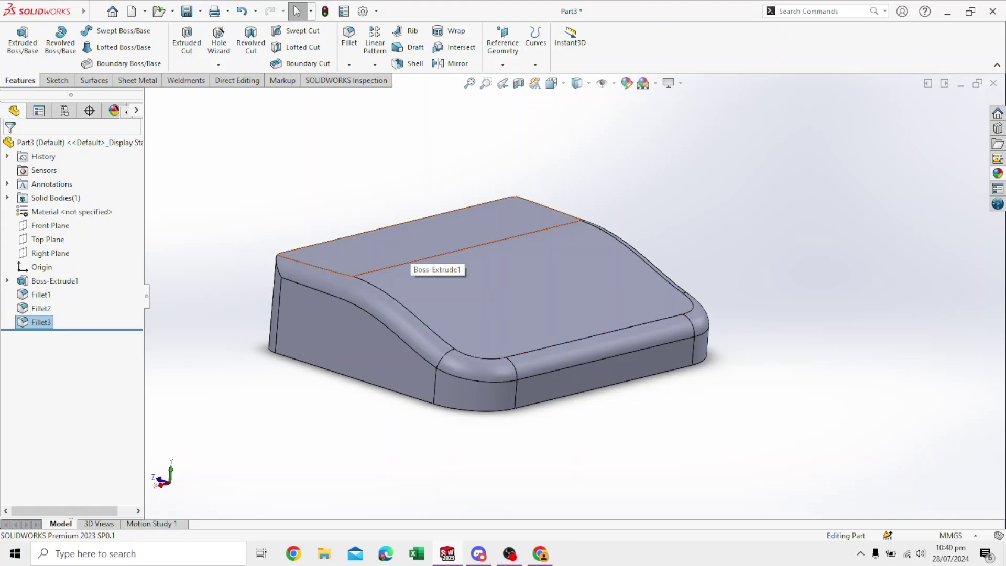
left_click(409, 242)
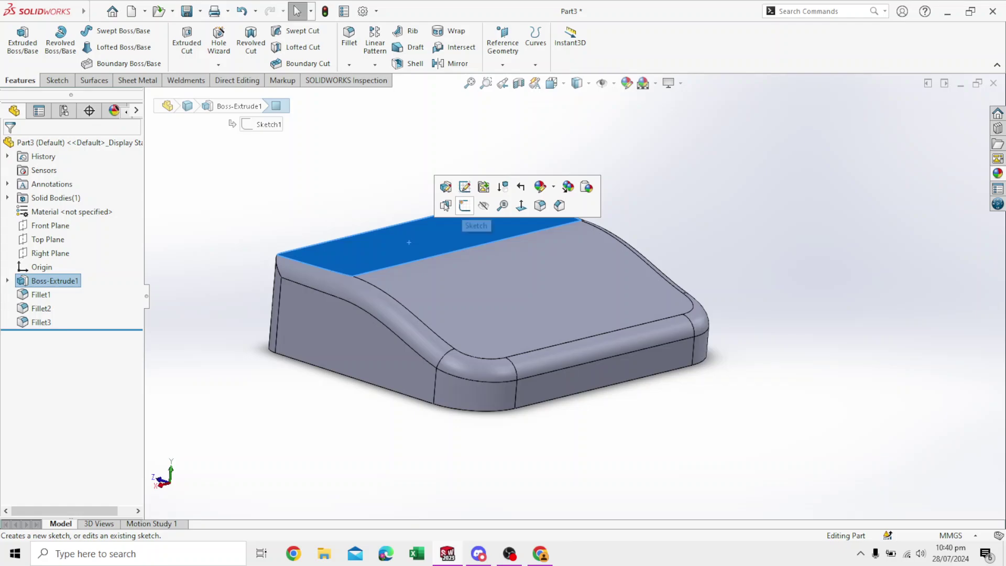
left_click(464, 206)
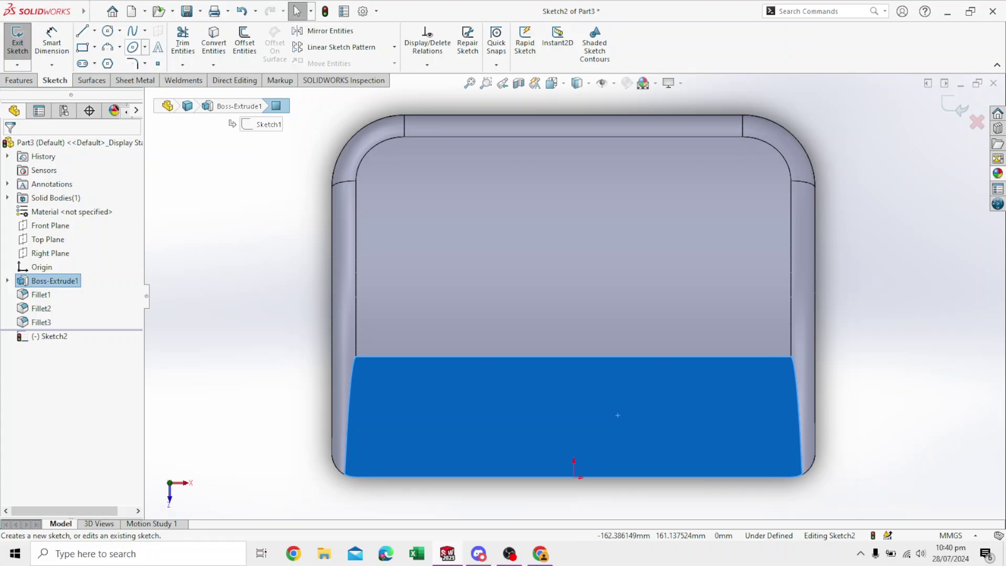
Step: Sketch a horizontal ellipse about 89 mm by 34 mm on the flat face, centred about 23 mm directly above the origin
left_click(132, 47)
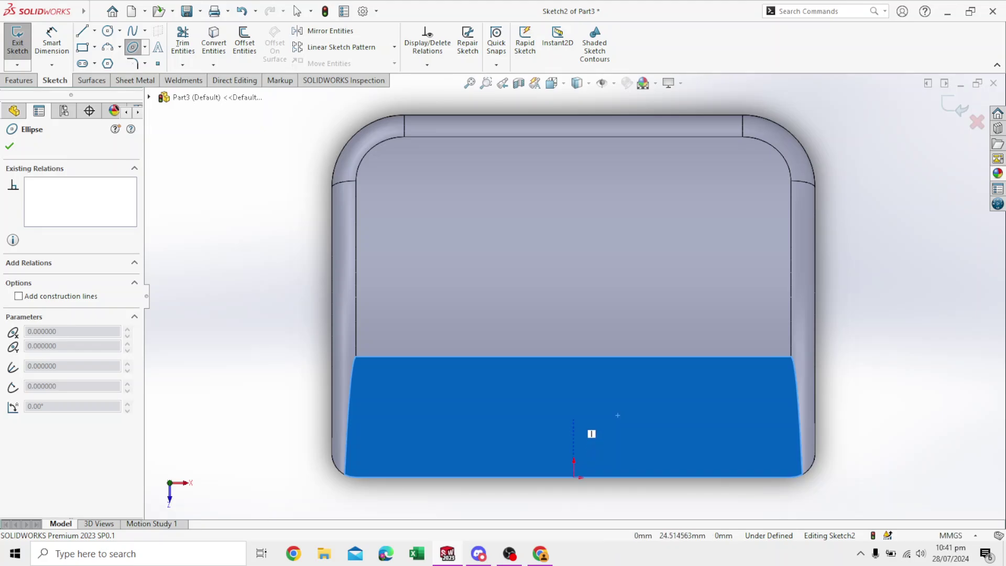
left_click(573, 421)
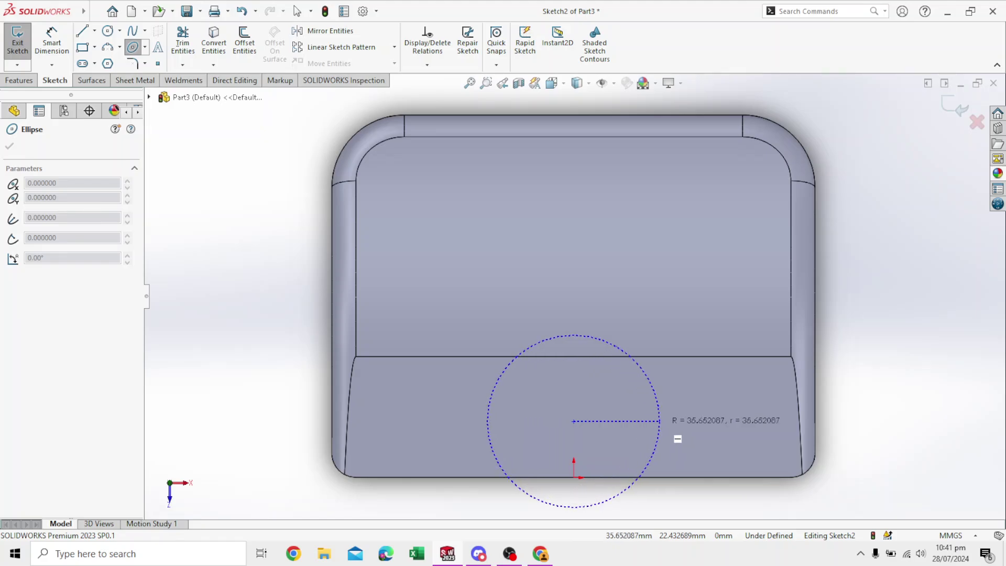
left_click(681, 420)
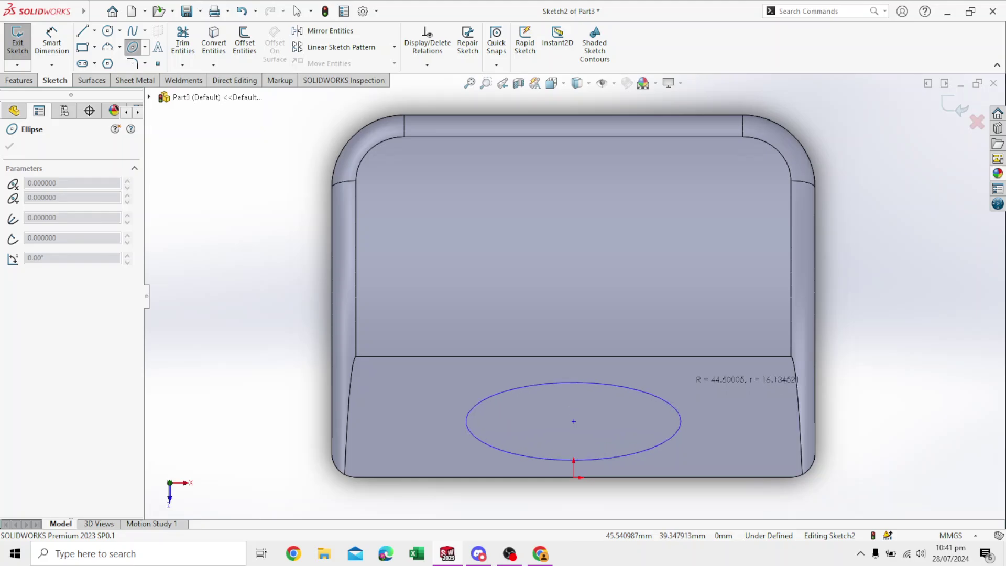
left_click(686, 380)
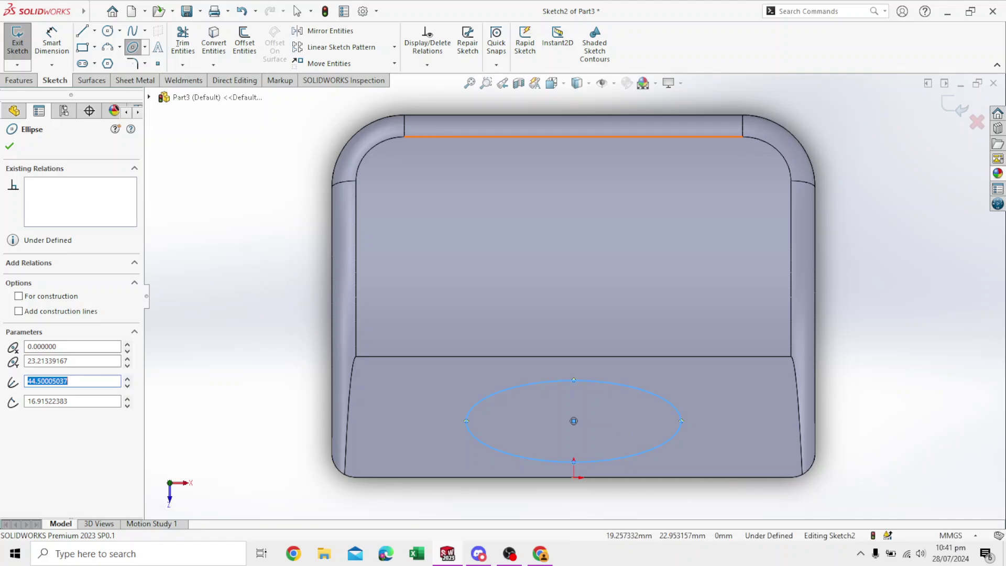
key("Escape")
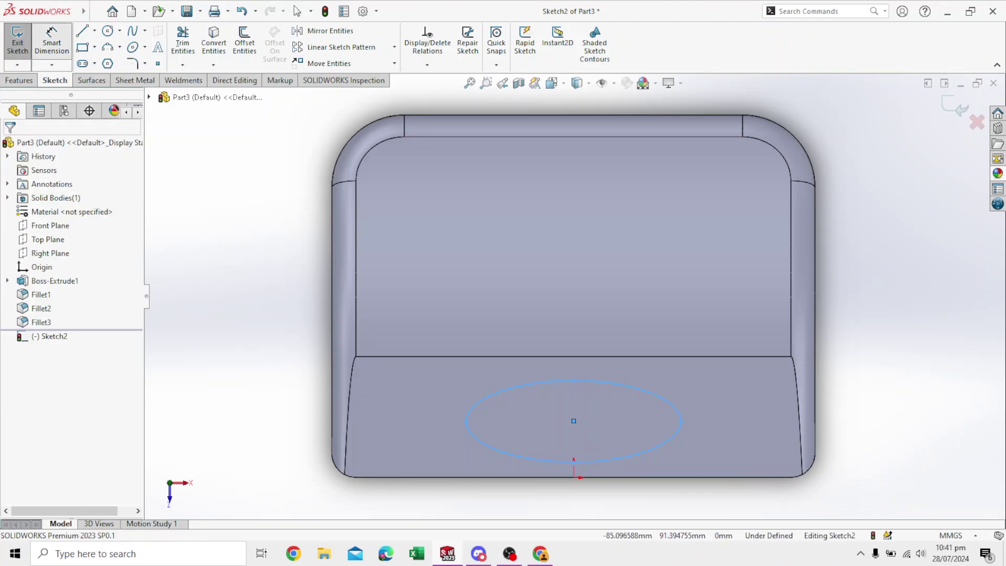
Step: Dimension the ellipse's full width between its two side points as 100 mm
left_click(51, 37)
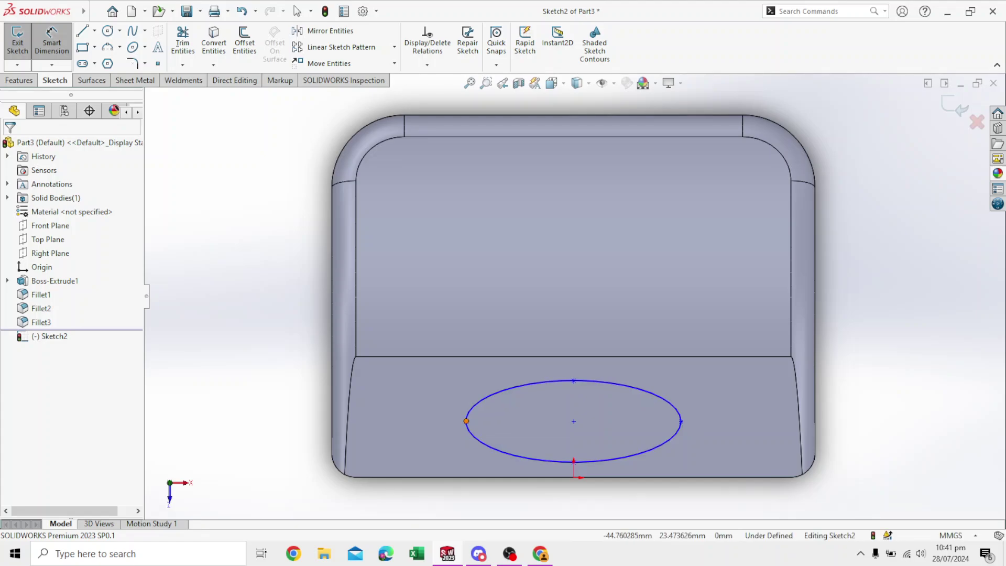
left_click(466, 420)
left_click(681, 421)
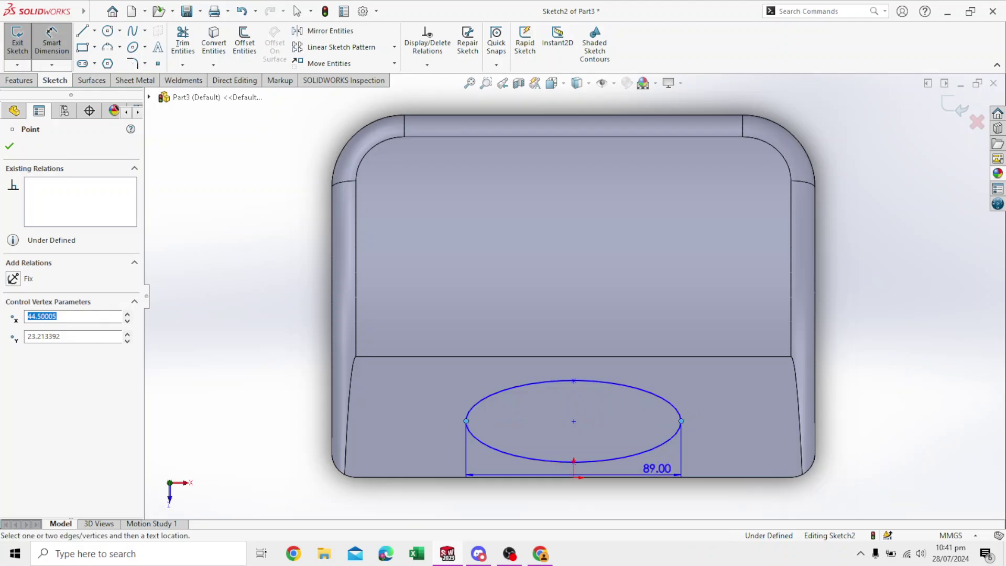
left_click(590, 500)
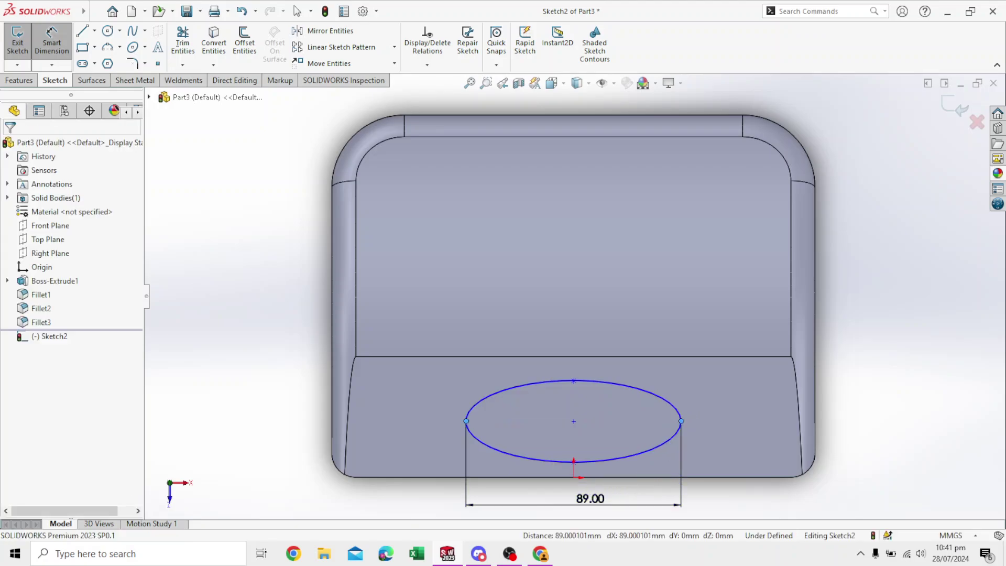
type("100")
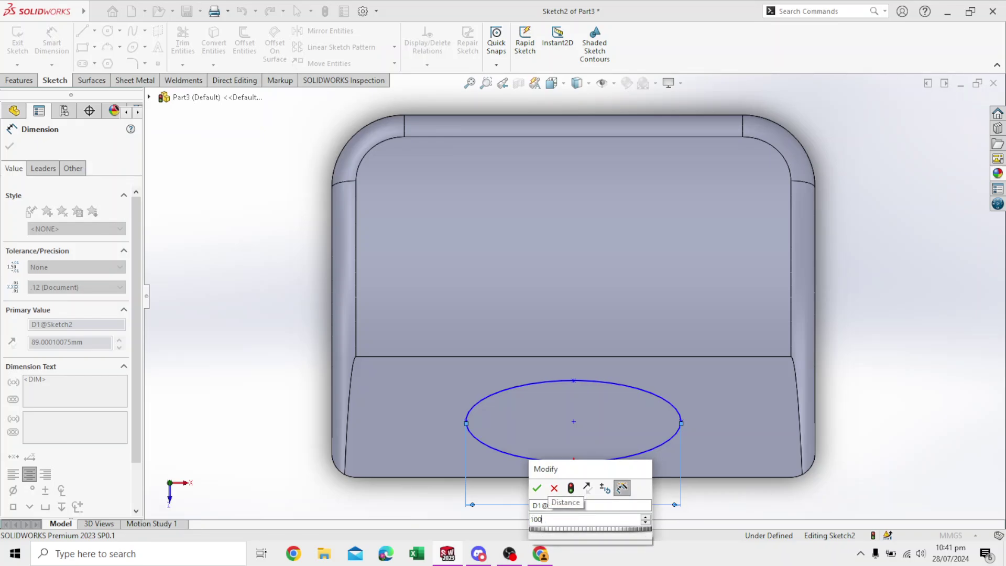
key("Escape")
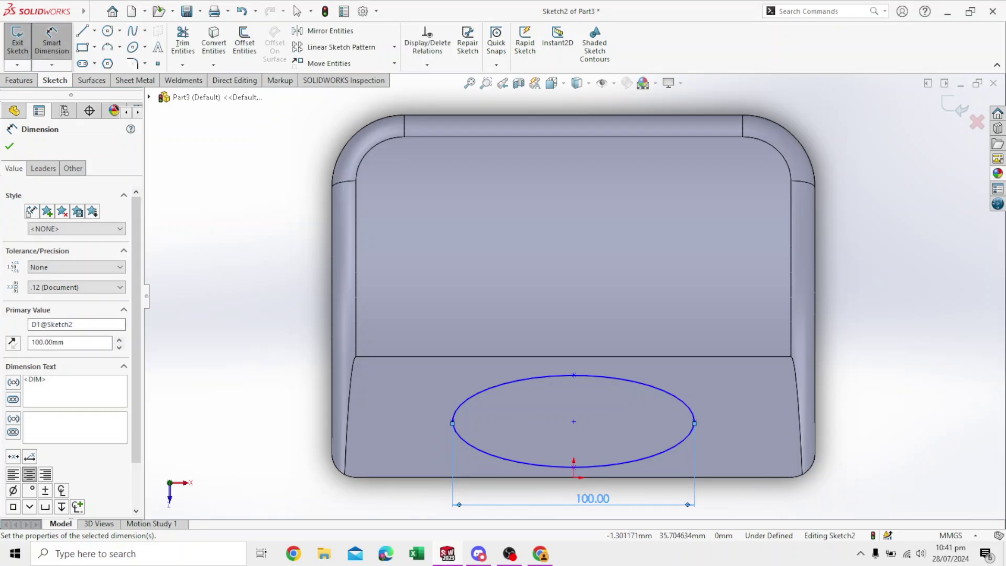
Step: Dimension the ellipse's full height between its upper and lower points as 40 mm and exit the sketch
left_click(574, 466)
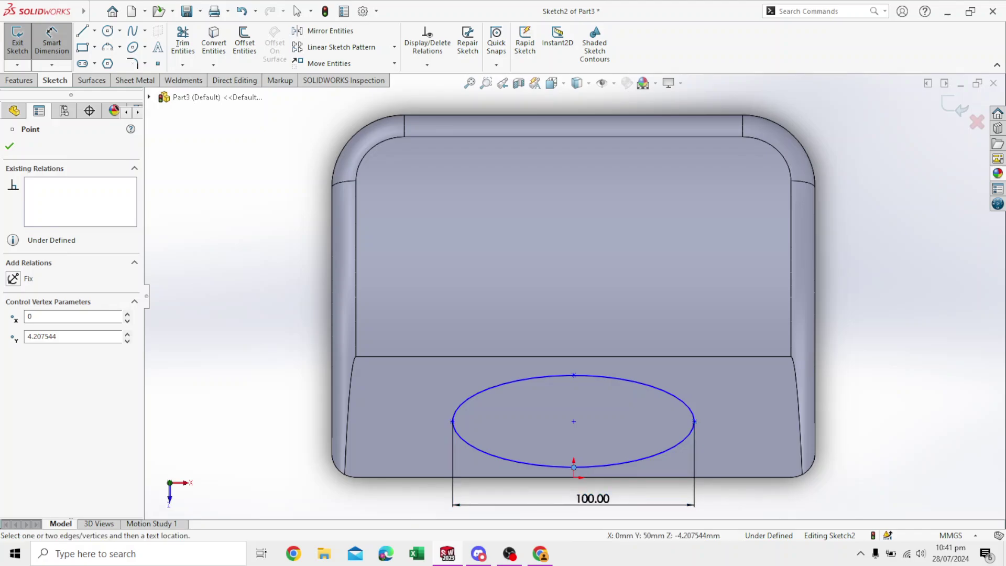
left_click(574, 374)
left_click(751, 410)
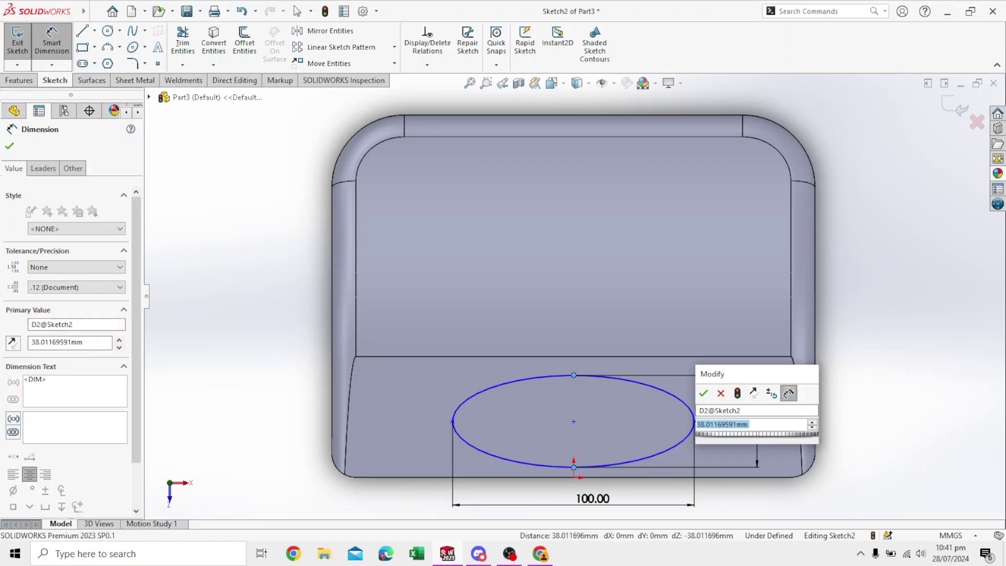
type("40")
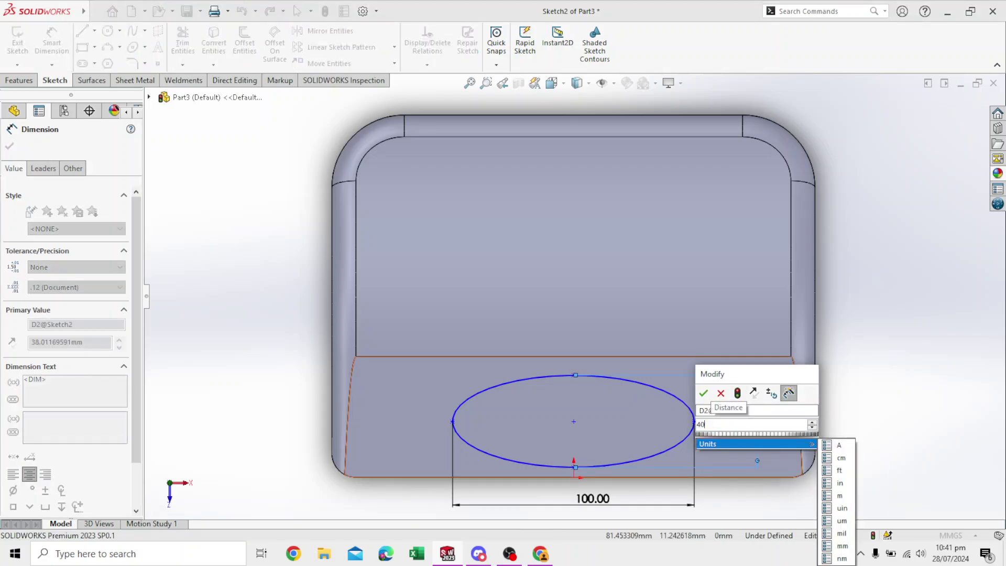
key("Return")
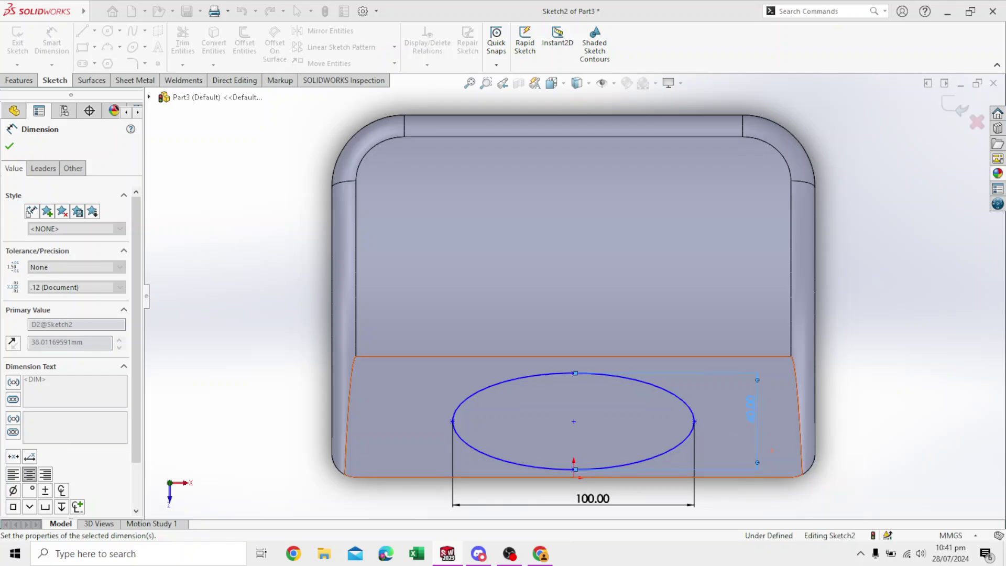
scroll(575, 338, "up", 1)
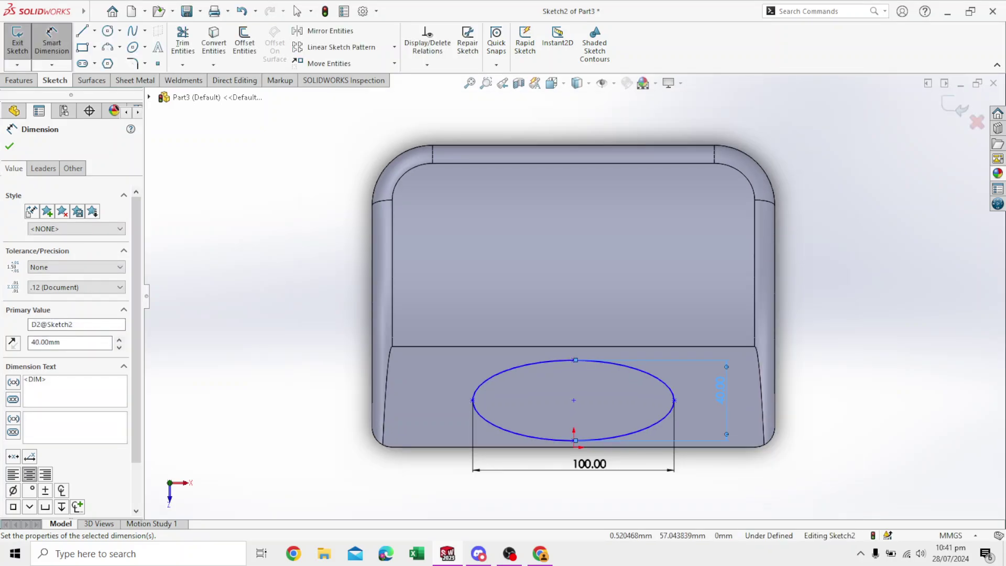
scroll(685, 416, "down", 1)
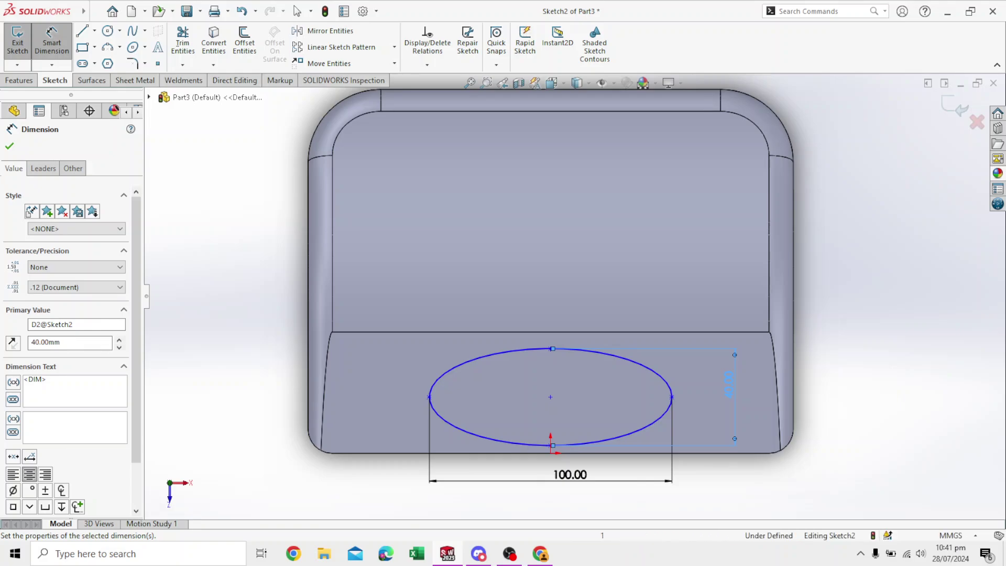
key("Escape")
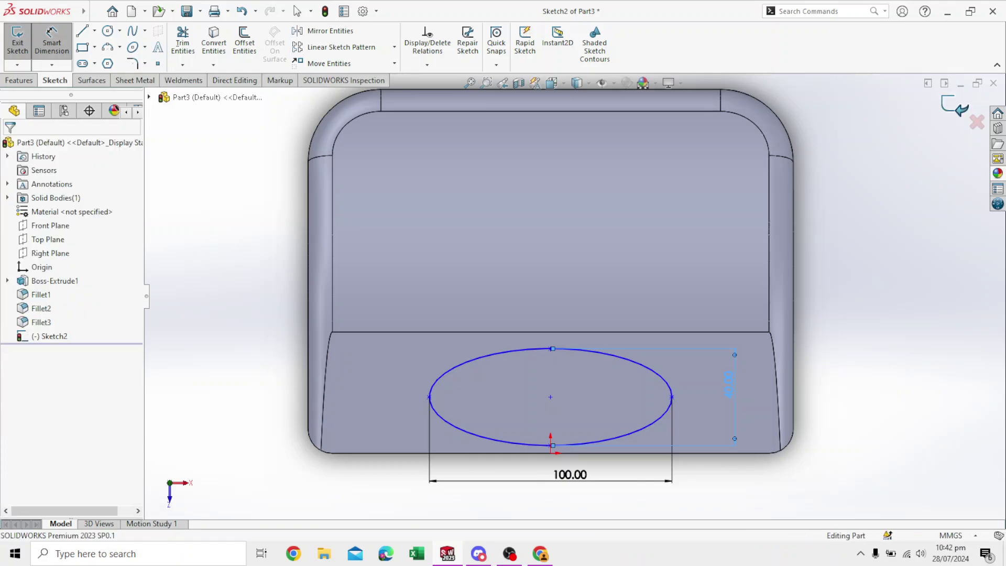
key("ctrl+b")
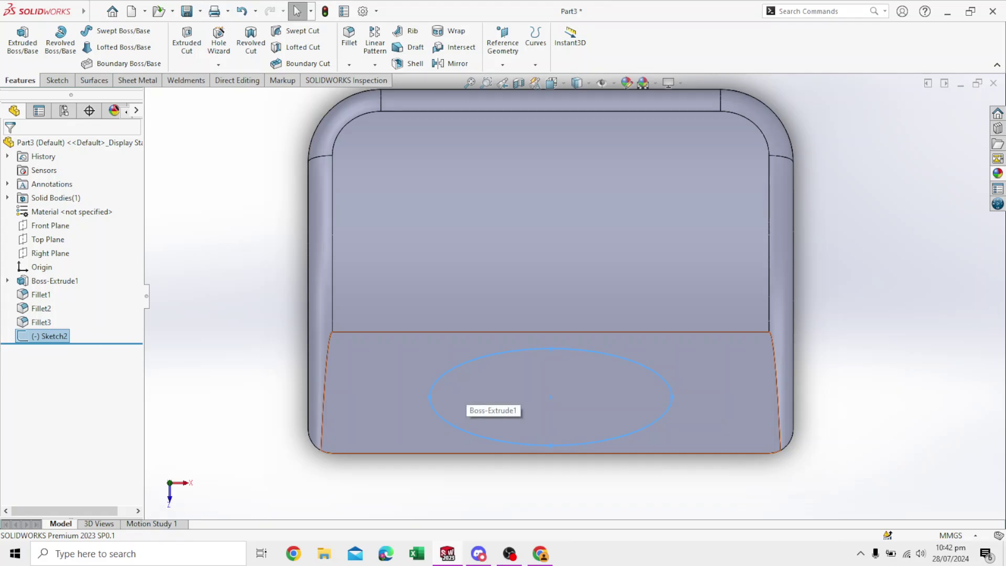
scroll(529, 403, "up", 2)
Step: Create a reference plane offset 300 mm from the flat face that carries the ellipse
mouse_move(83, 11)
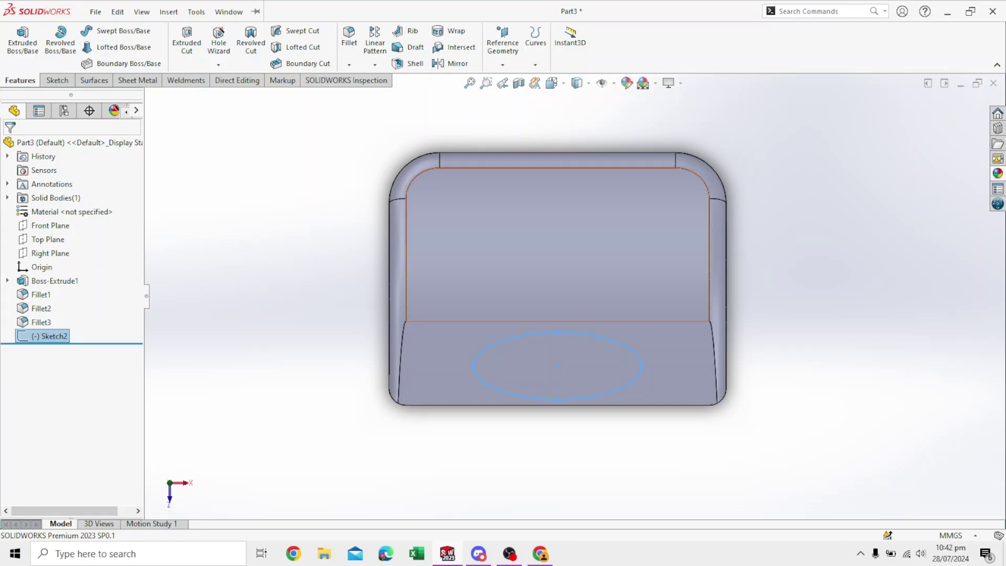
left_click(503, 64)
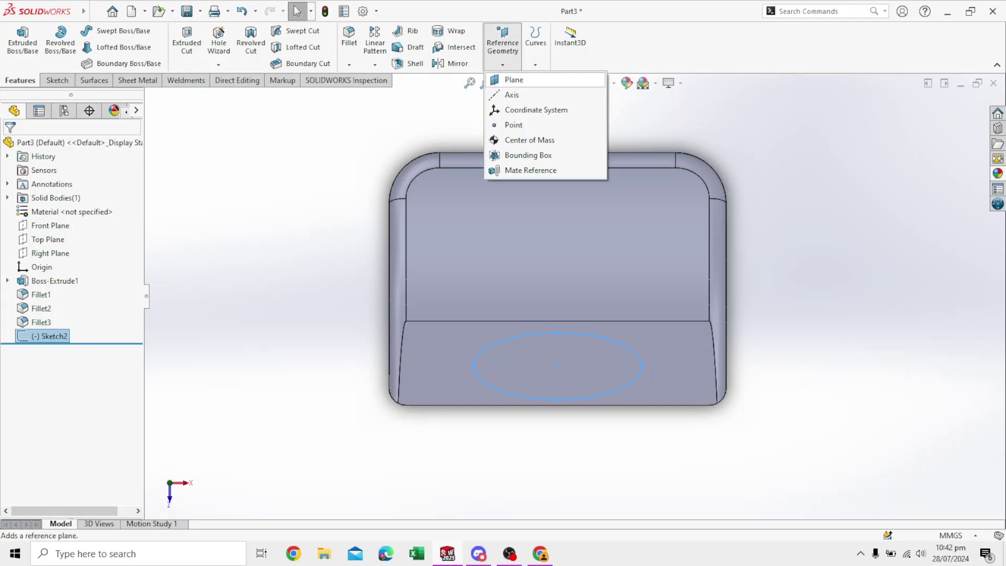
left_click(513, 80)
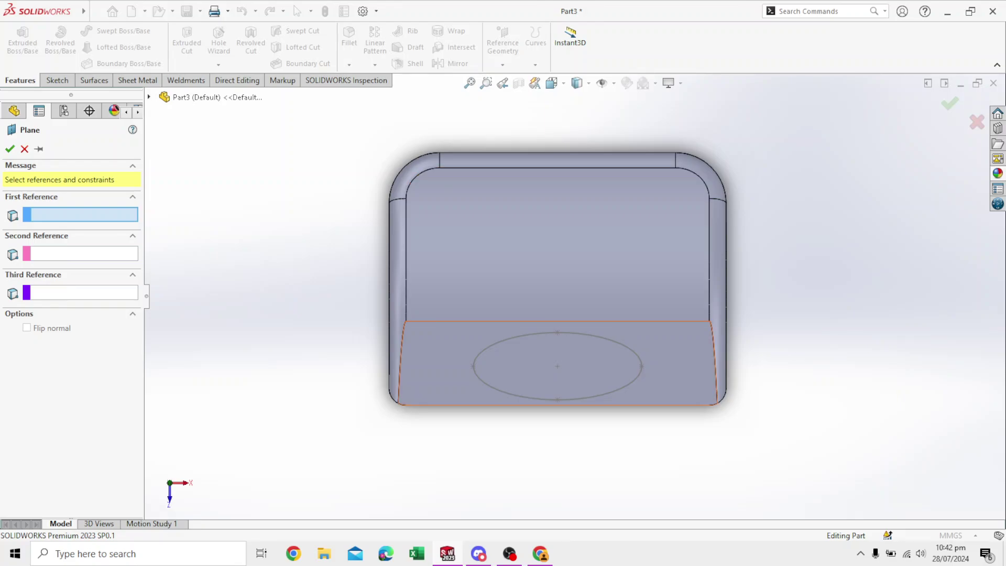
left_click(442, 355)
middle_click_drag(442, 355, 499, 364)
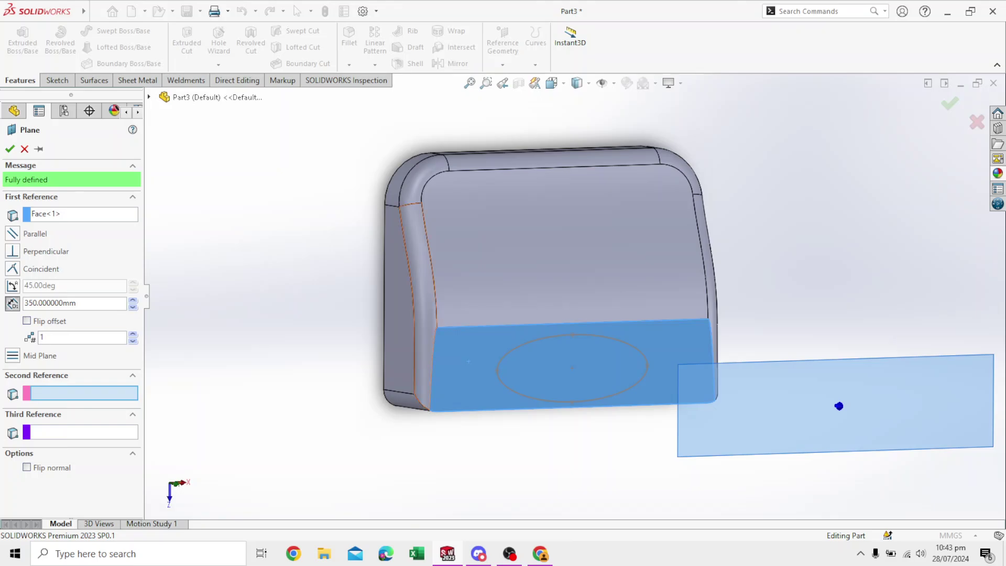
left_click(31, 303)
left_click(9, 148)
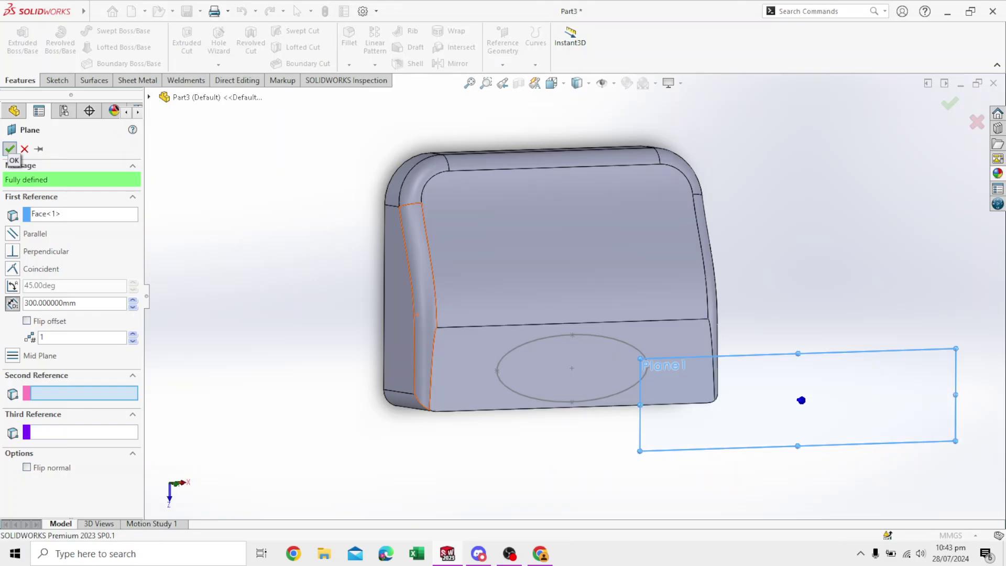
Step: Open a new sketch on the 300 mm offset plane
scroll(570, 294, "up", 3)
scroll(884, 325, "up", 1)
scroll(883, 325, "down", 2)
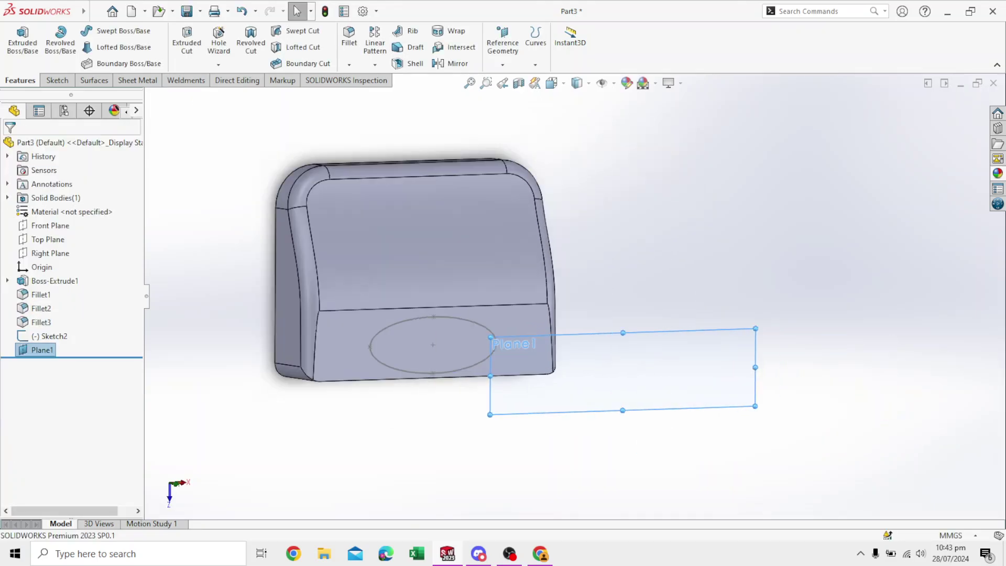
right_click(695, 330)
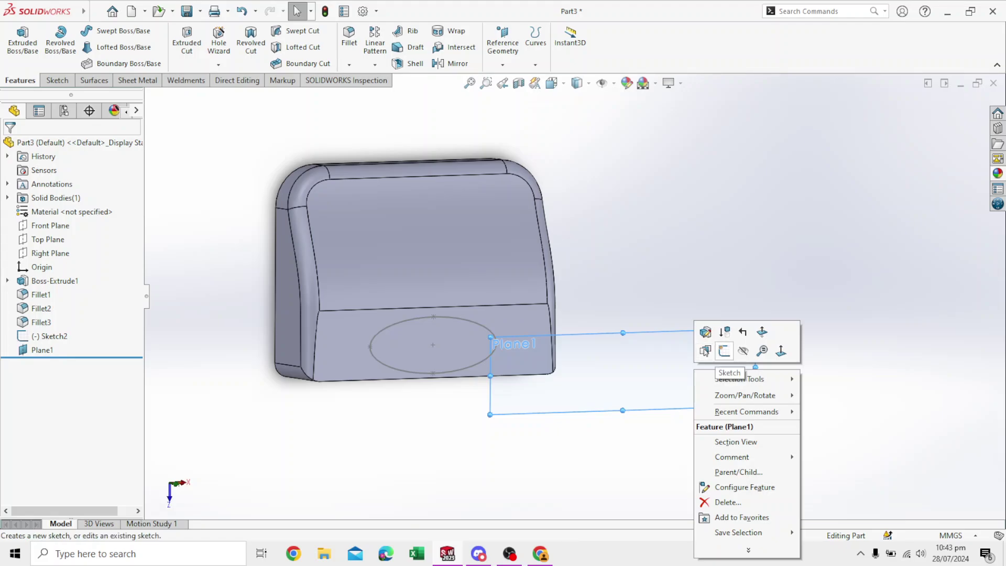
left_click(706, 352)
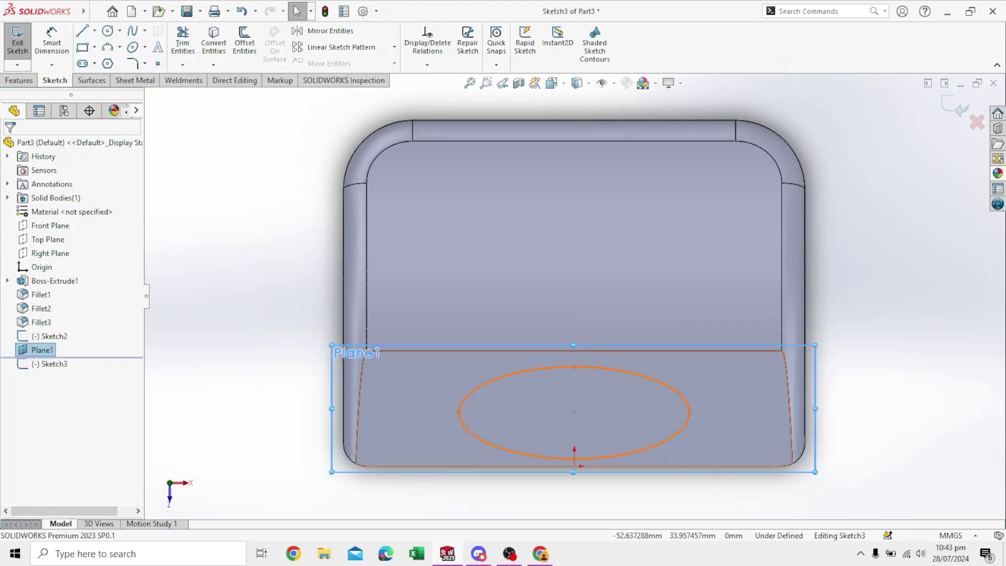
Step: Try to sketch an ellipse about 99 mm by 28 mm from the existing ellipse's centre to its side, and undo it
left_click(132, 47)
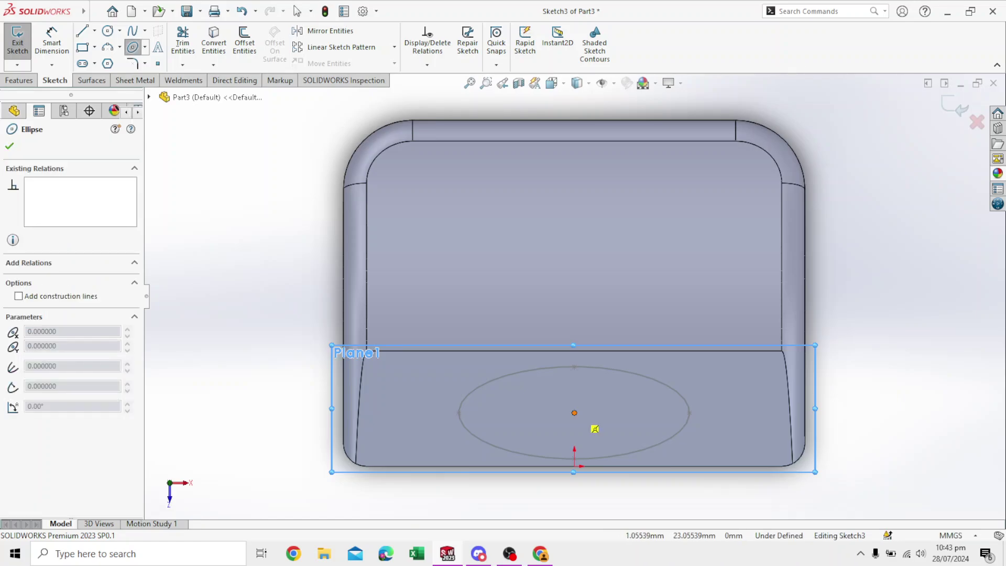
left_click(574, 413)
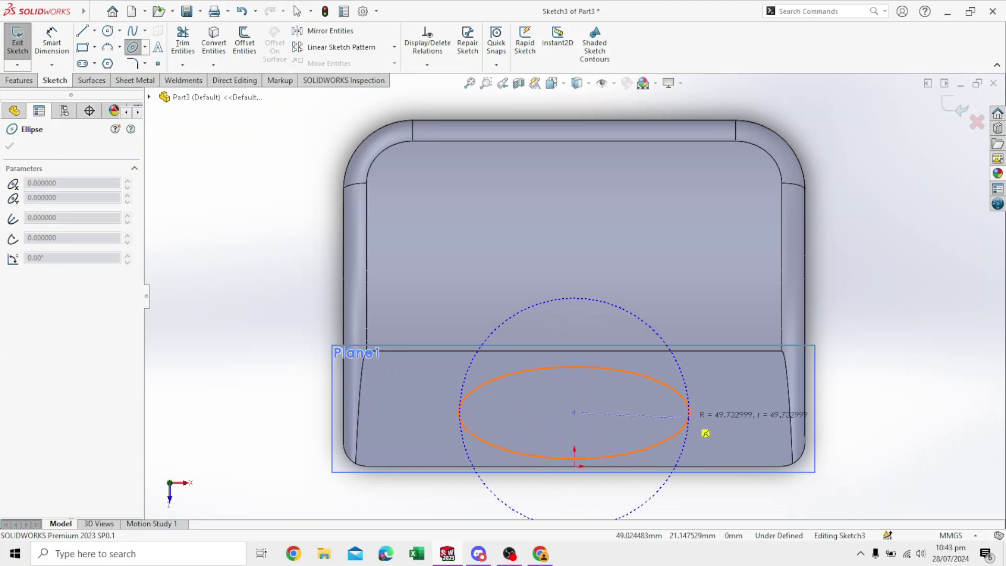
left_click(689, 413)
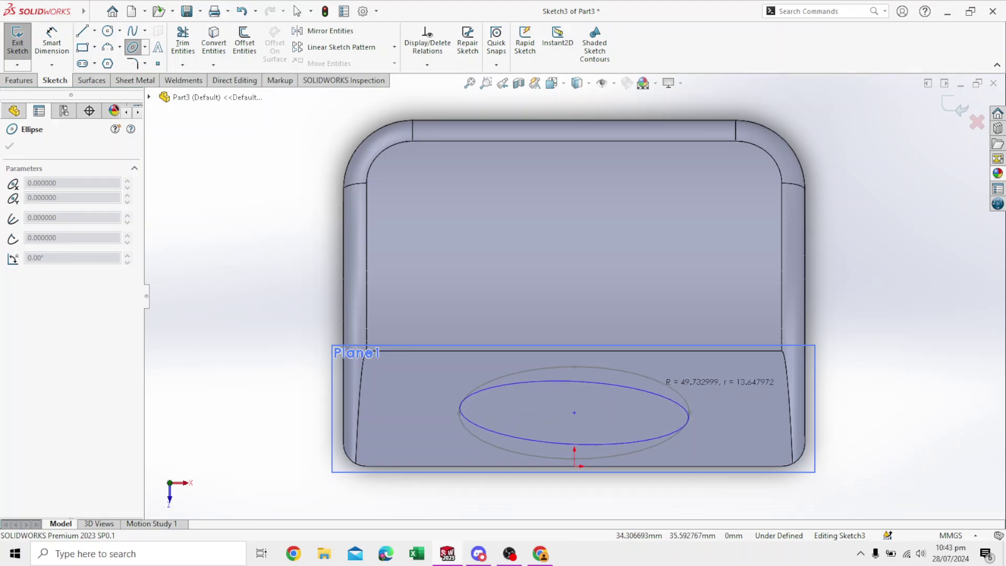
left_click(674, 403)
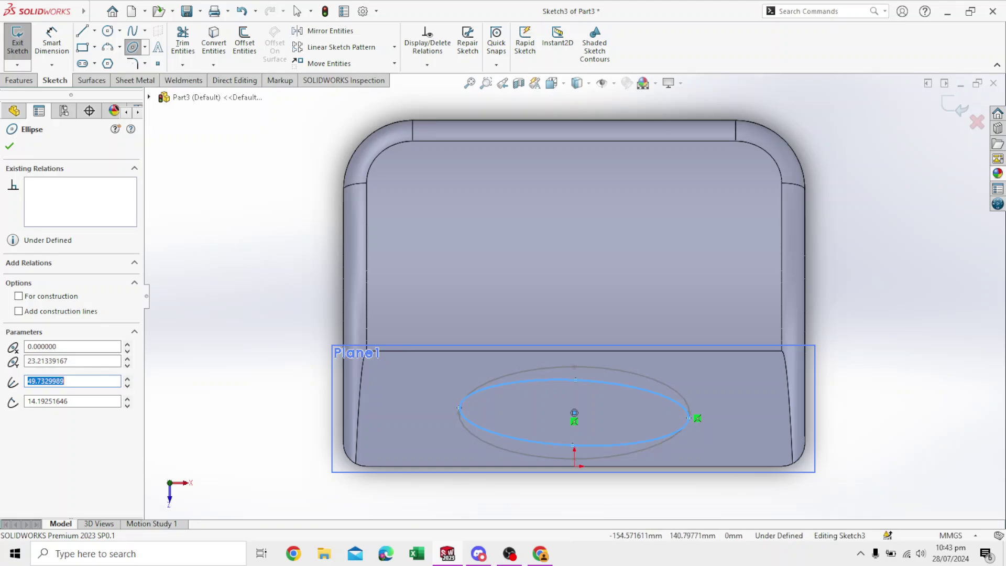
left_click(52, 44)
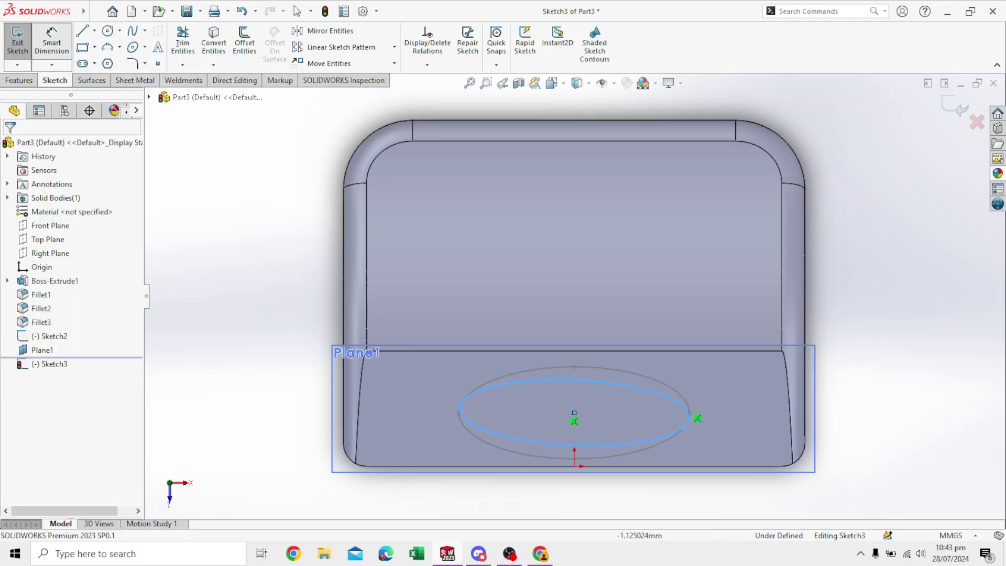
scroll(602, 450, "down", 3)
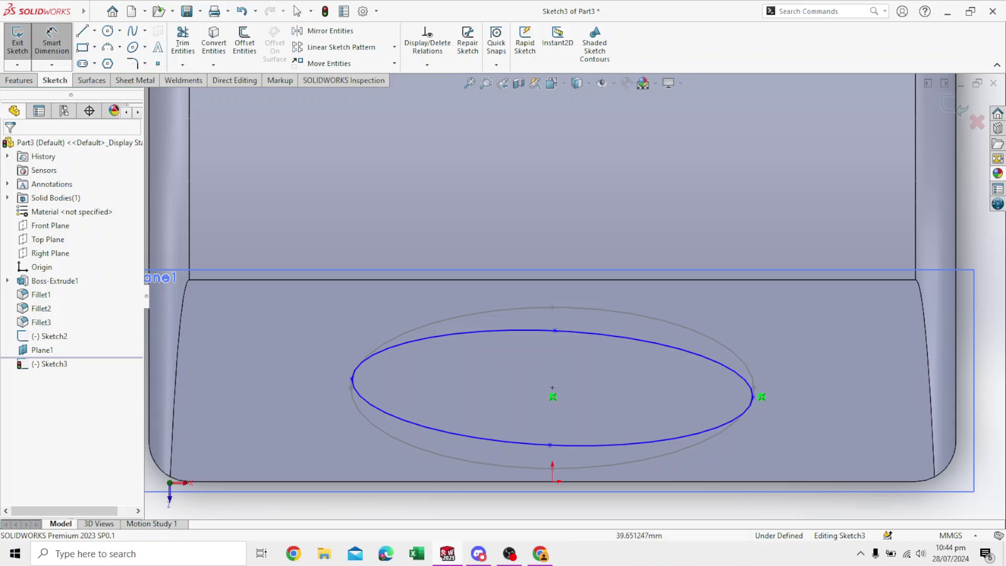
key("ctrl+z")
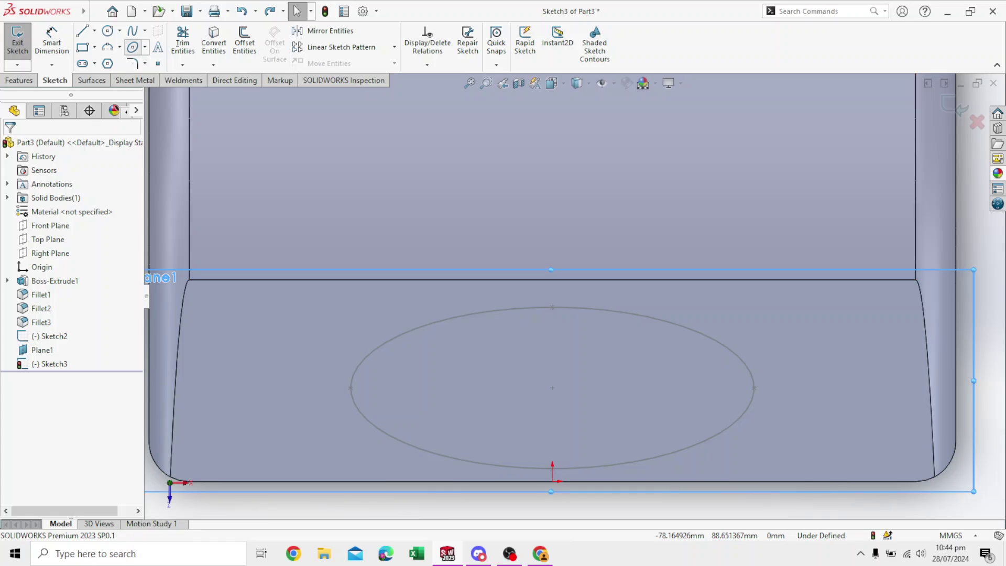
Step: Sketch an ellipse about 43 mm by 21 mm on the offset plane, centred on the existing ellipse's centre
left_click(132, 46)
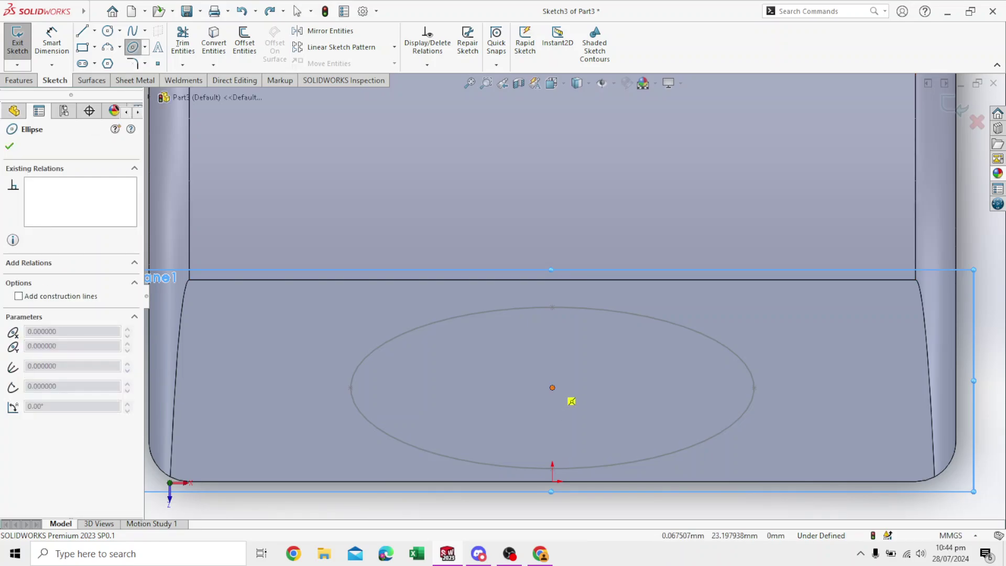
left_click(552, 387)
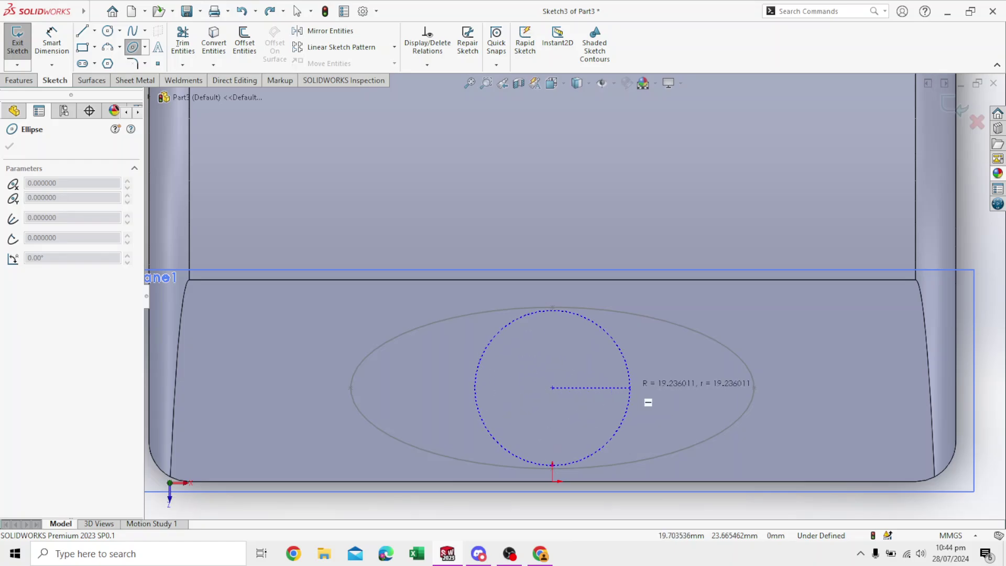
left_click(639, 389)
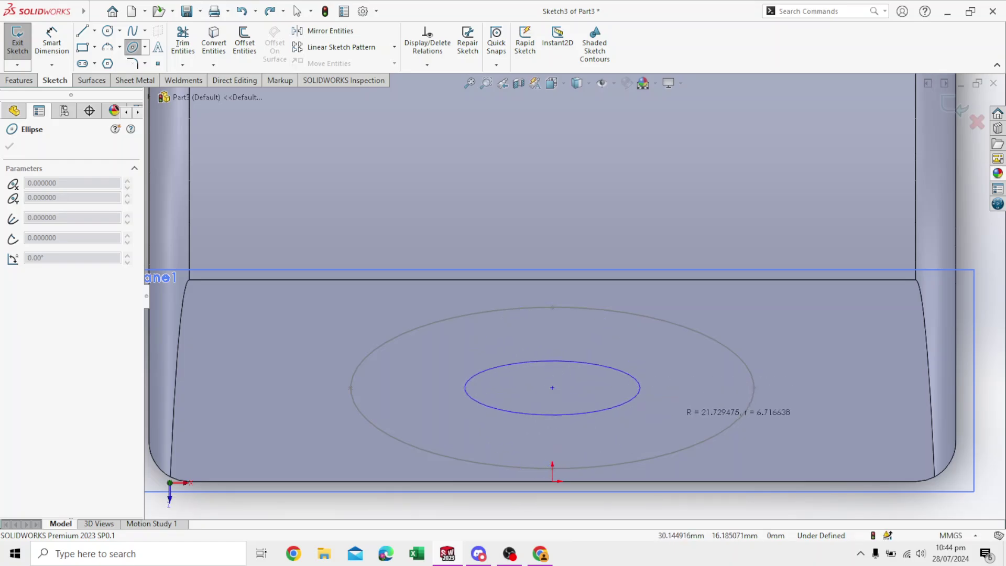
left_click(679, 430)
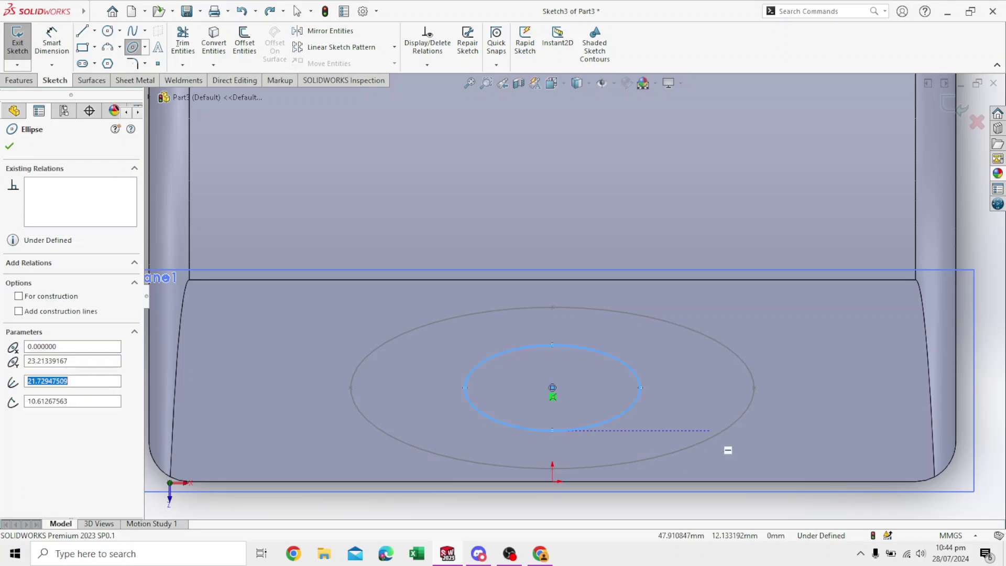
Step: Dimension the new ellipse's full width between its two side points as 80 mm
left_click(52, 42)
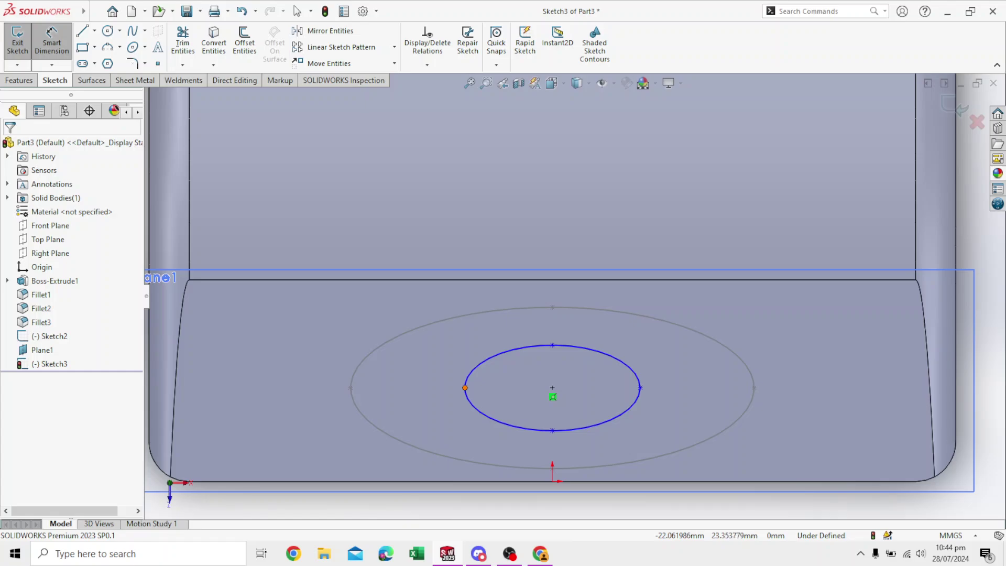
left_click(465, 387)
left_click(639, 388)
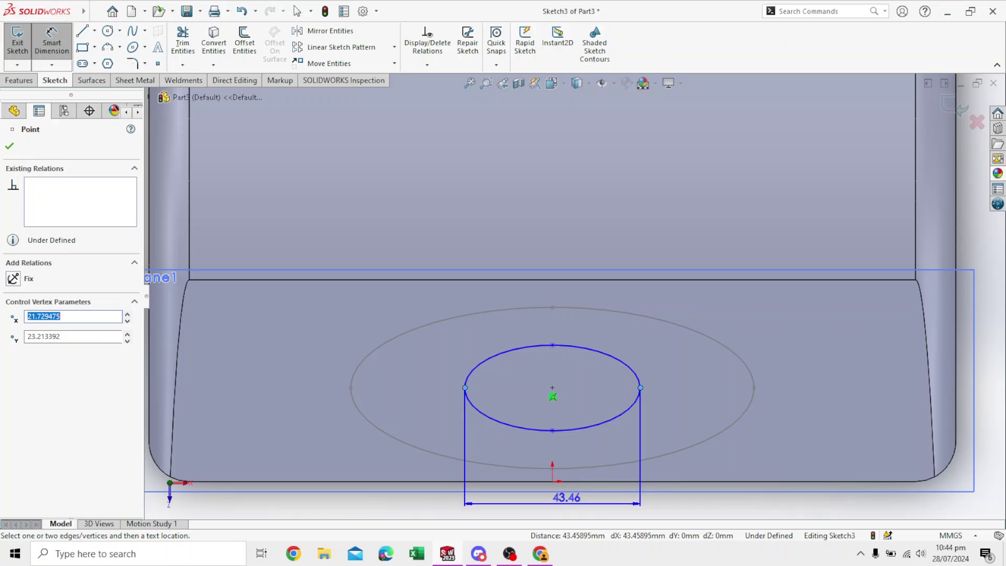
left_click(565, 497)
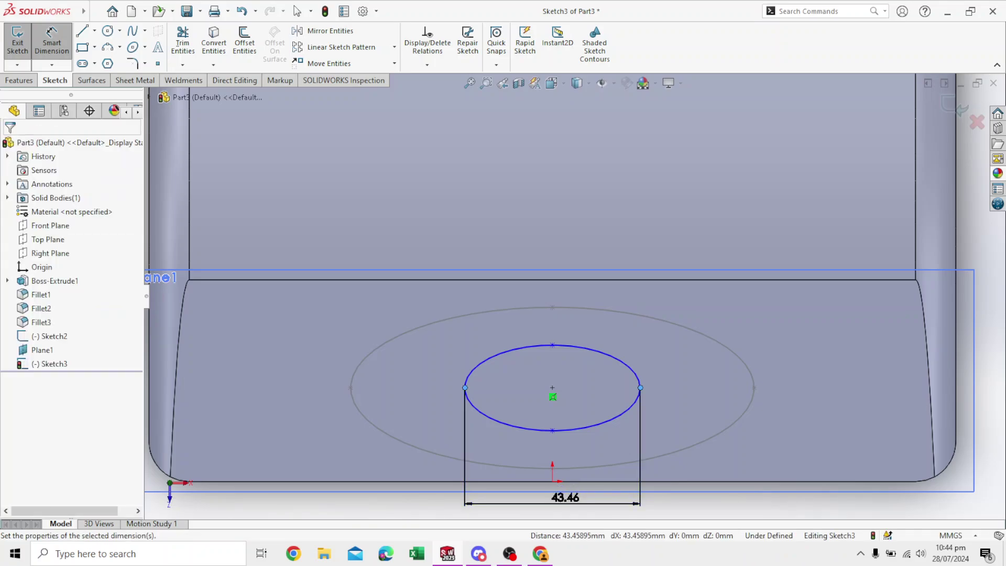
scroll(565, 495, "up", 3)
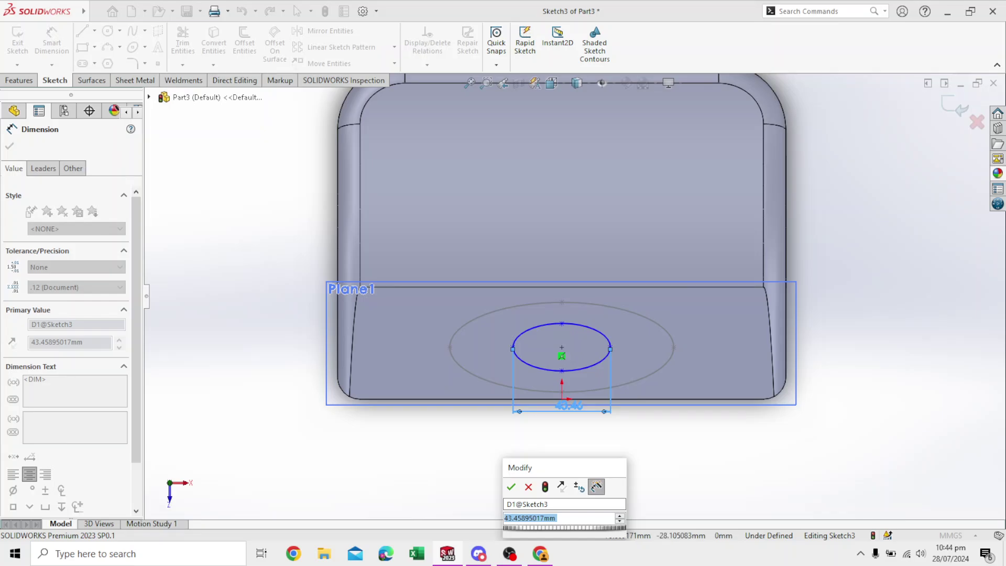
type("40")
key("Return")
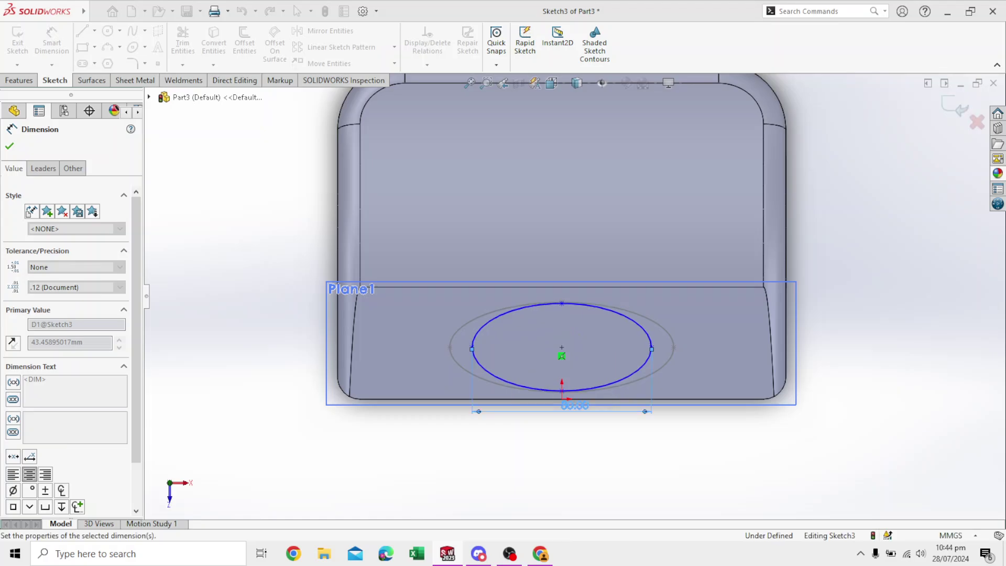
Step: Dimension the new ellipse's full height between its upper and lower points as 40 mm and exit the sketch
scroll(651, 378, "down", 1)
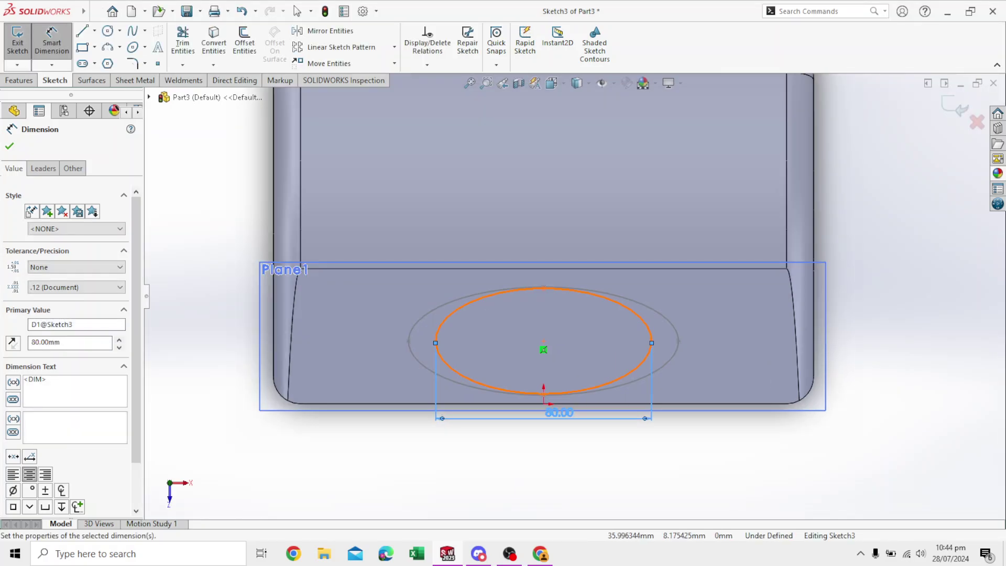
scroll(546, 306, "down", 2)
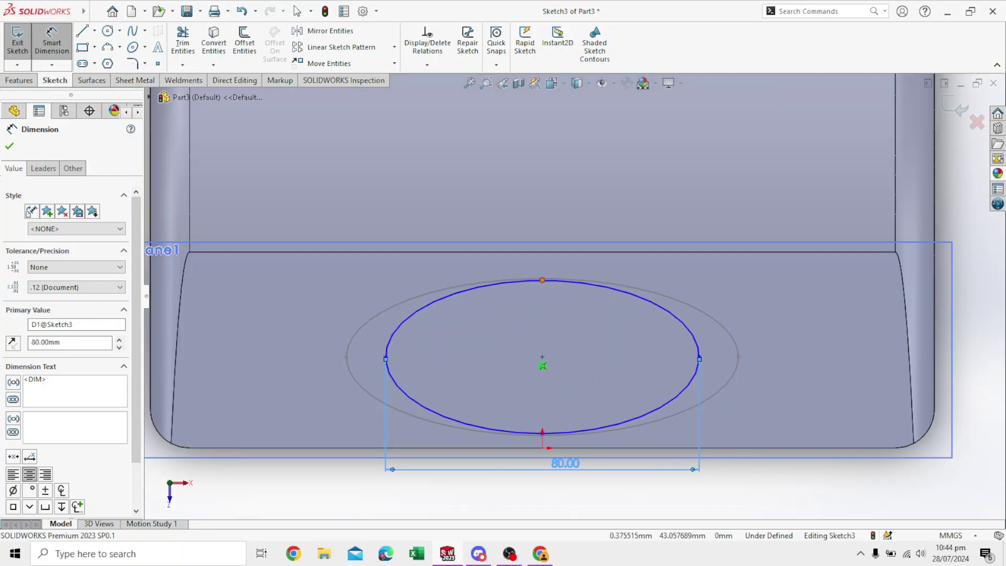
left_click(542, 280)
left_click(542, 433)
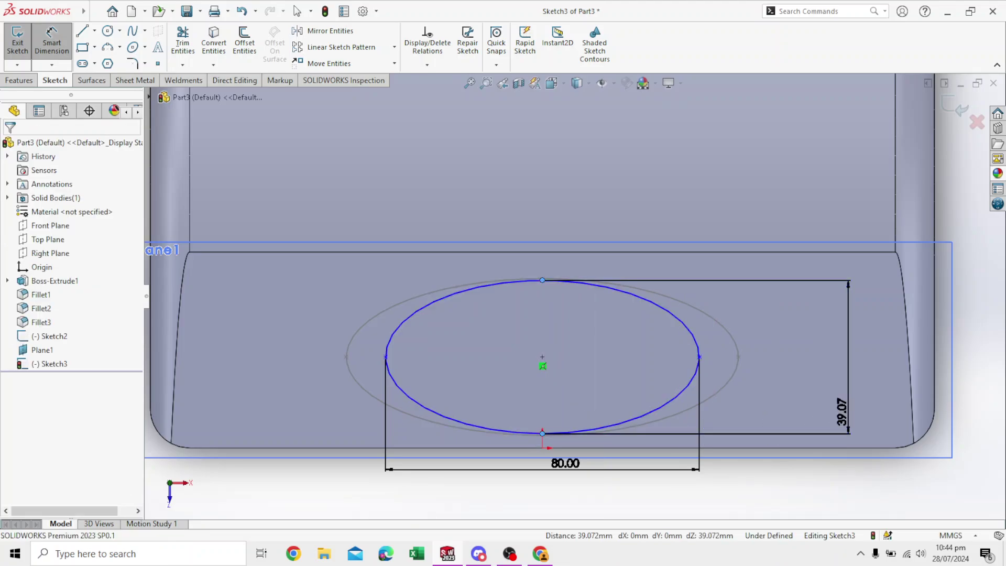
left_click(841, 413)
type("40")
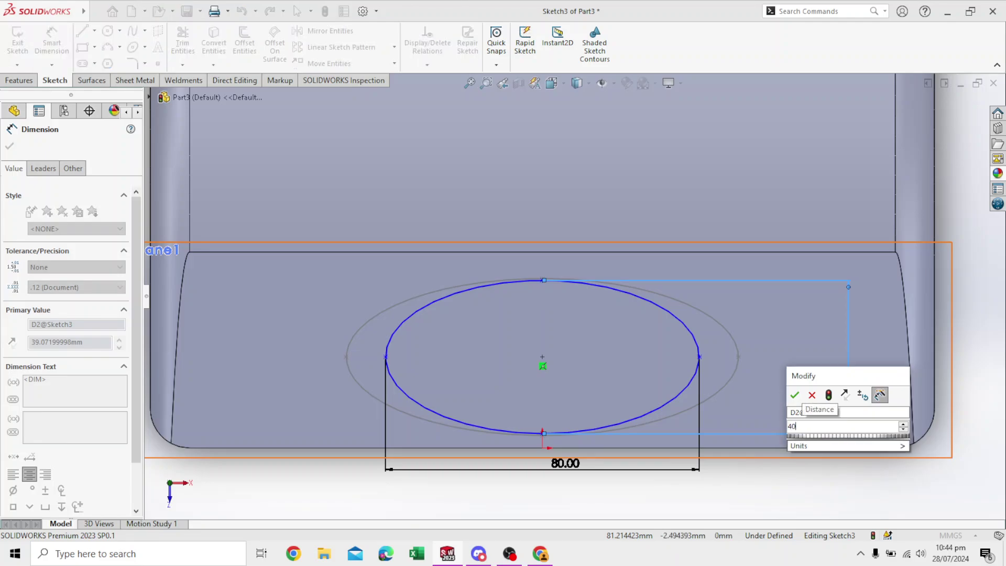
key("Return")
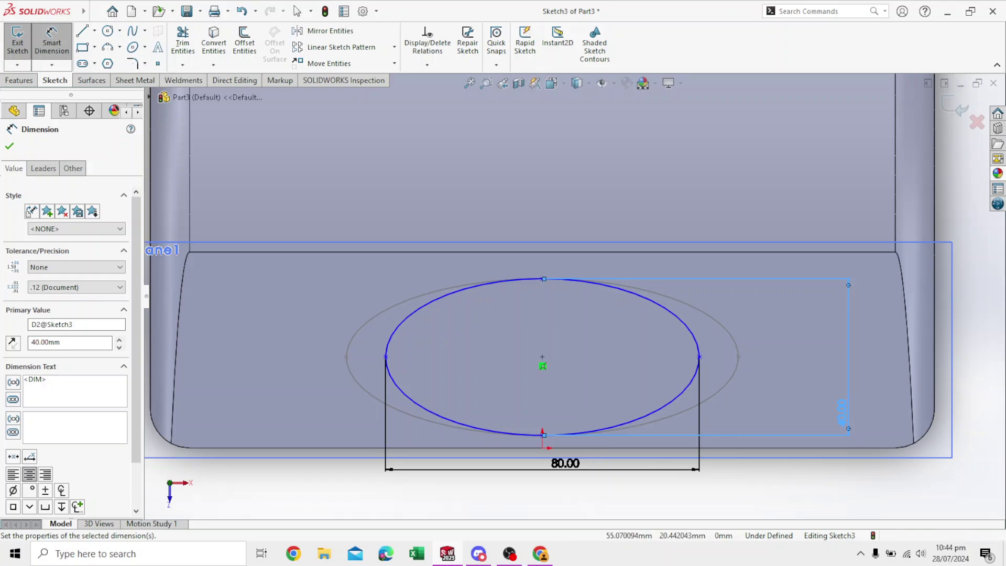
scroll(574, 305, "up", 4)
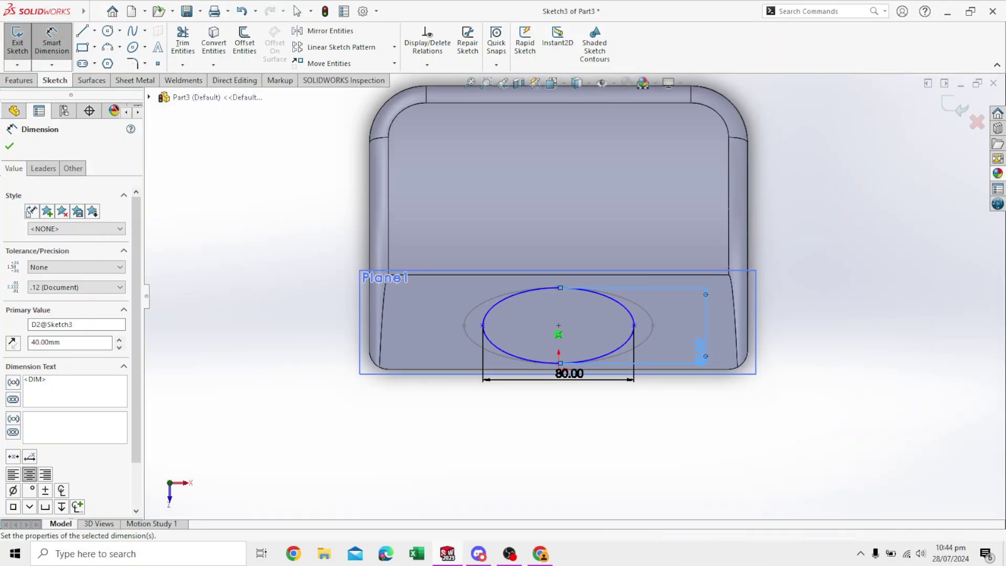
scroll(587, 213, "down", 2)
left_click(9, 146)
key("Escape")
key("Escape")
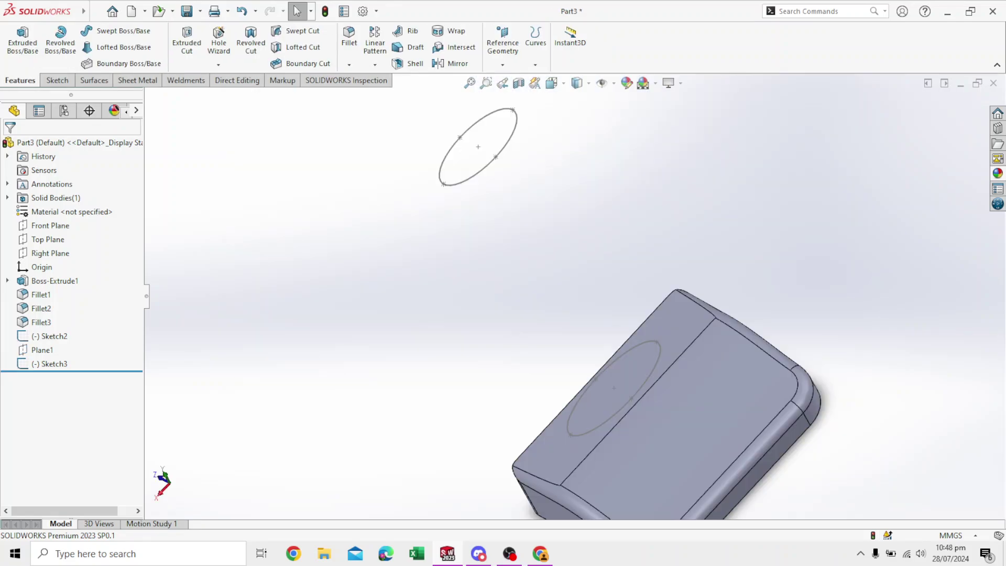
Step: Start a reference plane with the centre points of the offset ellipse and the block's ellipse as its first two references
scroll(565, 283, "up", 3)
scroll(566, 283, "down", 1)
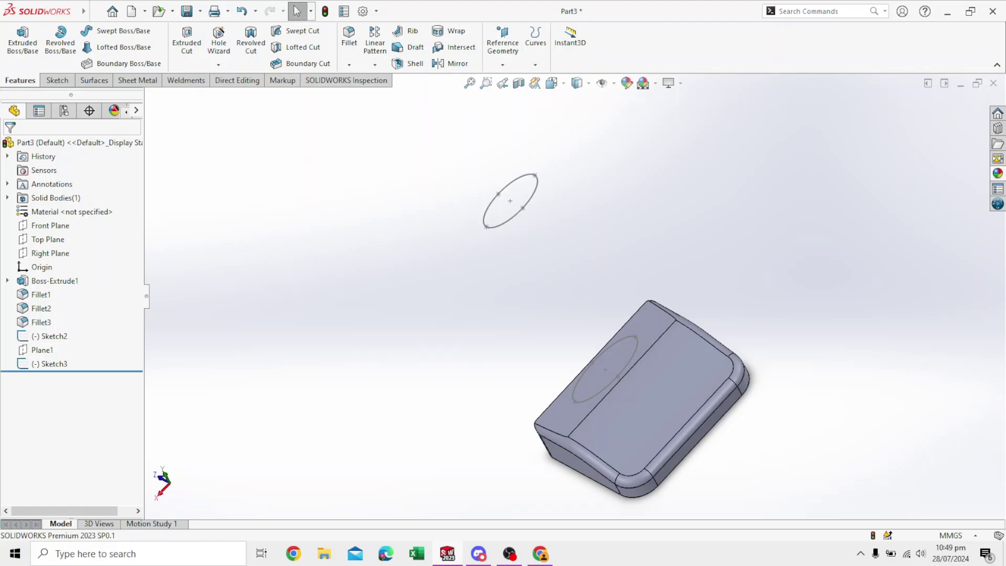
mouse_move(535, 283)
middle_mouse_down()
mouse_move(498, 285)
mouse_move(602, 383)
mouse_move(524, 252)
mouse_move(566, 275)
middle_mouse_up()
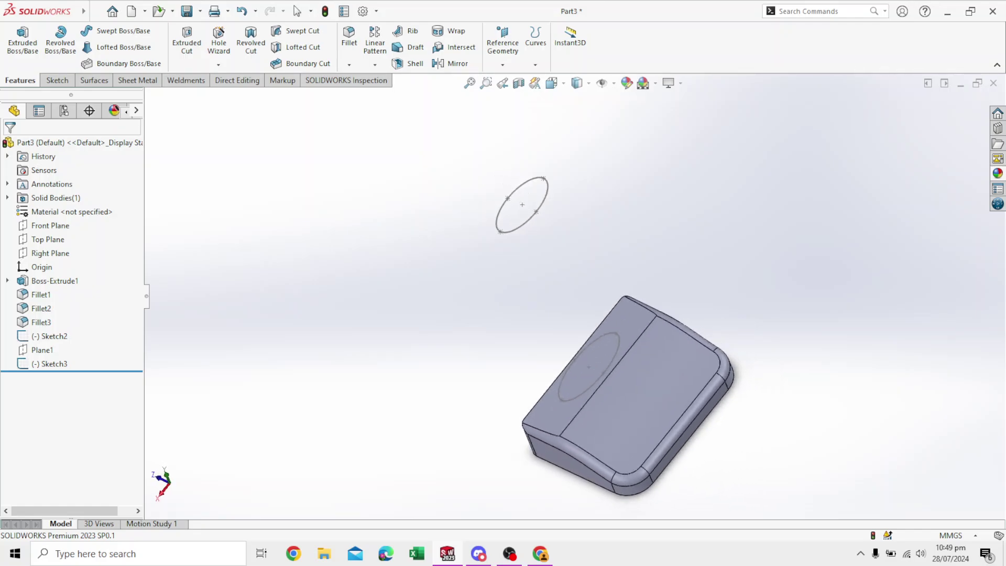
left_click(502, 64)
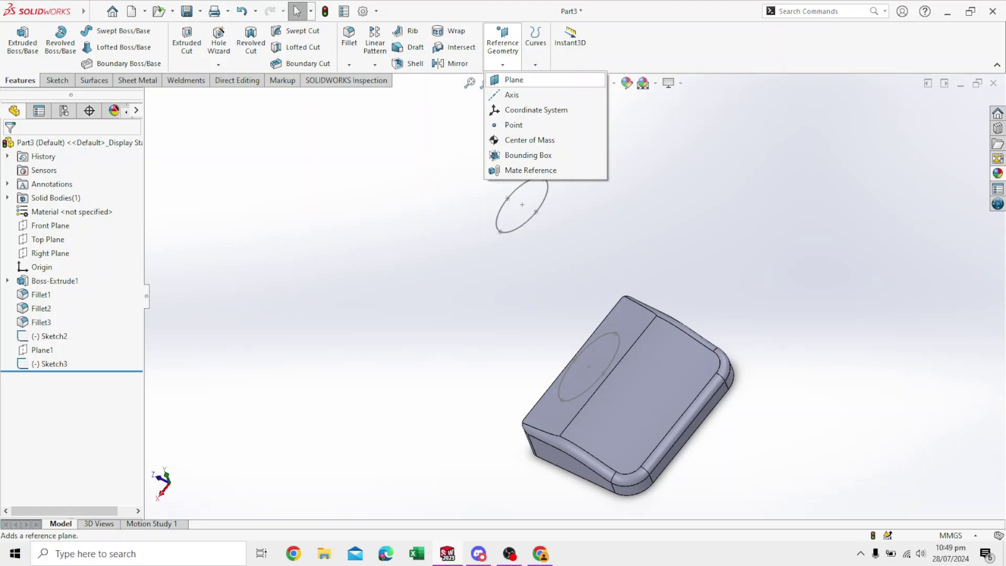
left_click(513, 79)
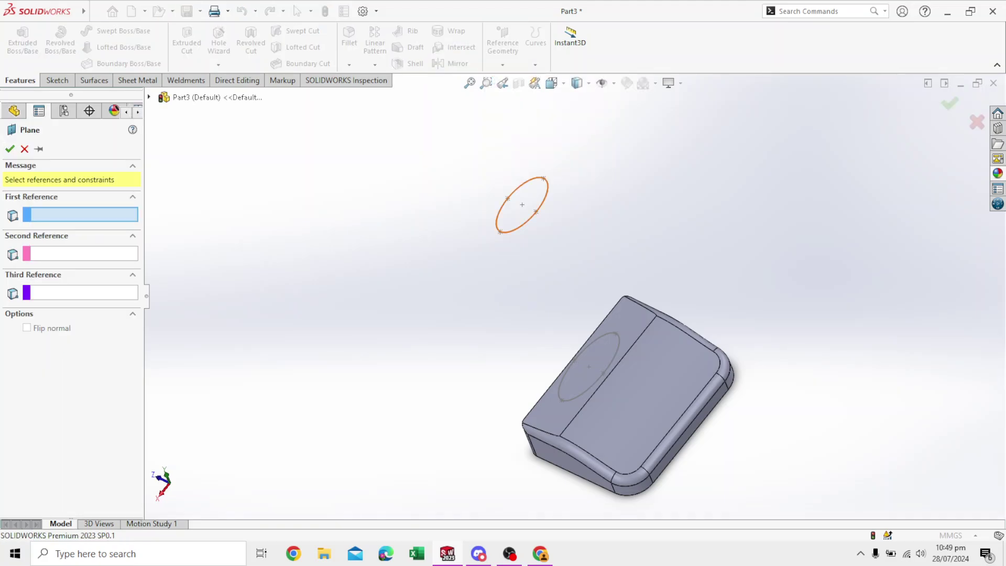
left_click(521, 204)
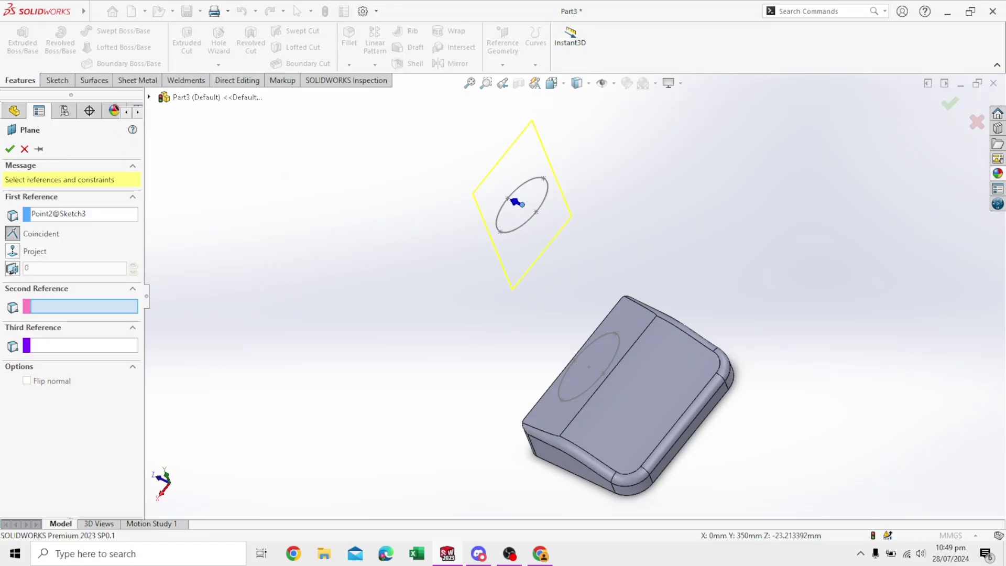
scroll(602, 356, "down", 5)
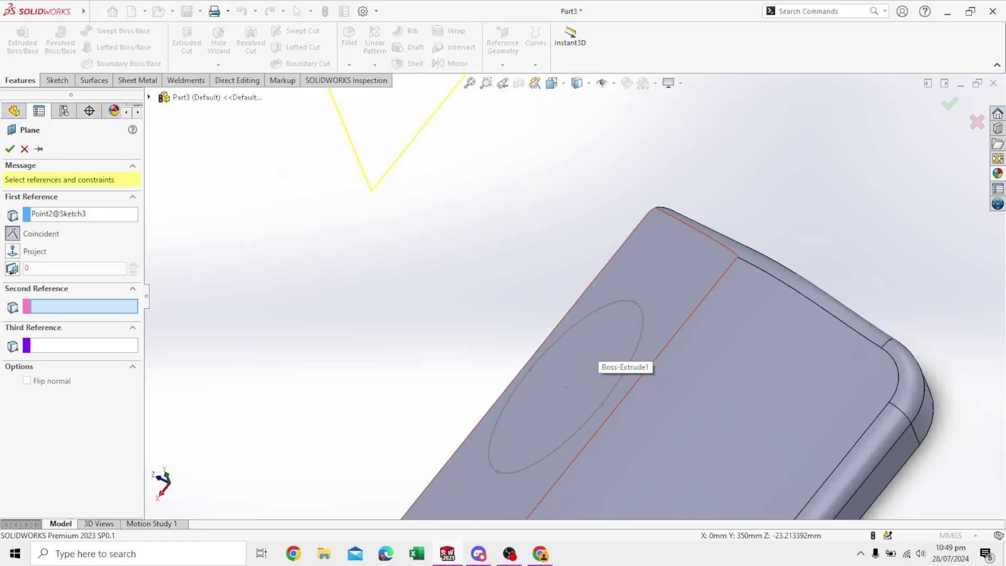
left_click(566, 387)
scroll(573, 296, "up", 5)
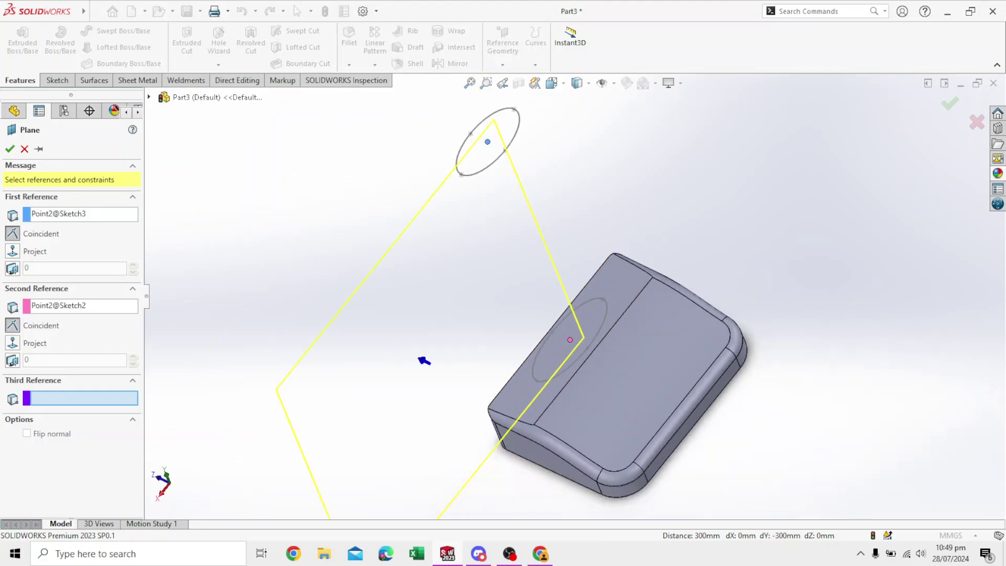
Step: Add the offset ellipse's major-axis end point as the third plane reference and create the plane
scroll(513, 225, "up", 3)
scroll(514, 226, "down", 6)
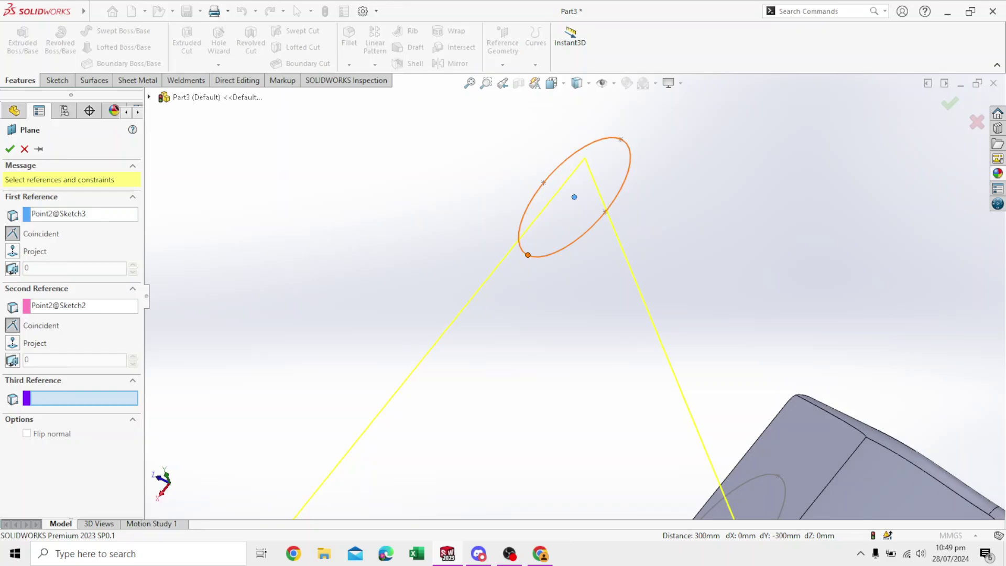
left_click(528, 255)
scroll(527, 254, "up", 4)
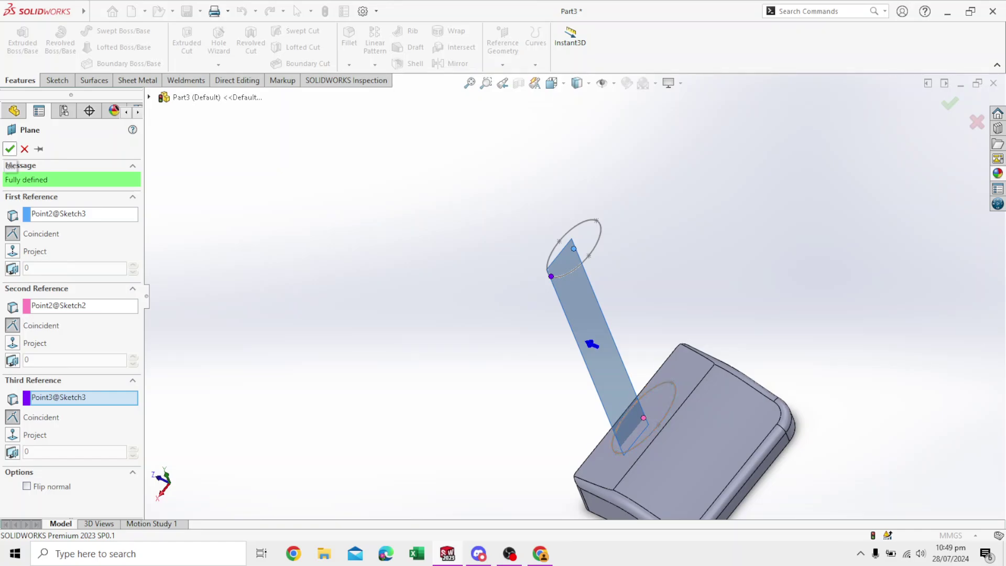
left_click(10, 149)
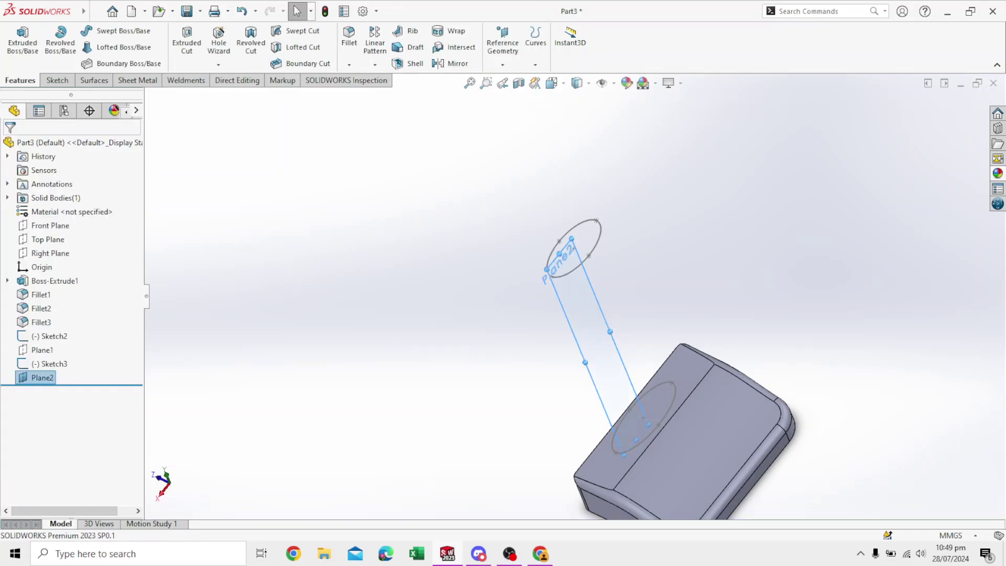
Step: Open a new sketch on the vertical plane running through both ellipse centres
scroll(639, 278, "down", 3)
right_click(542, 266)
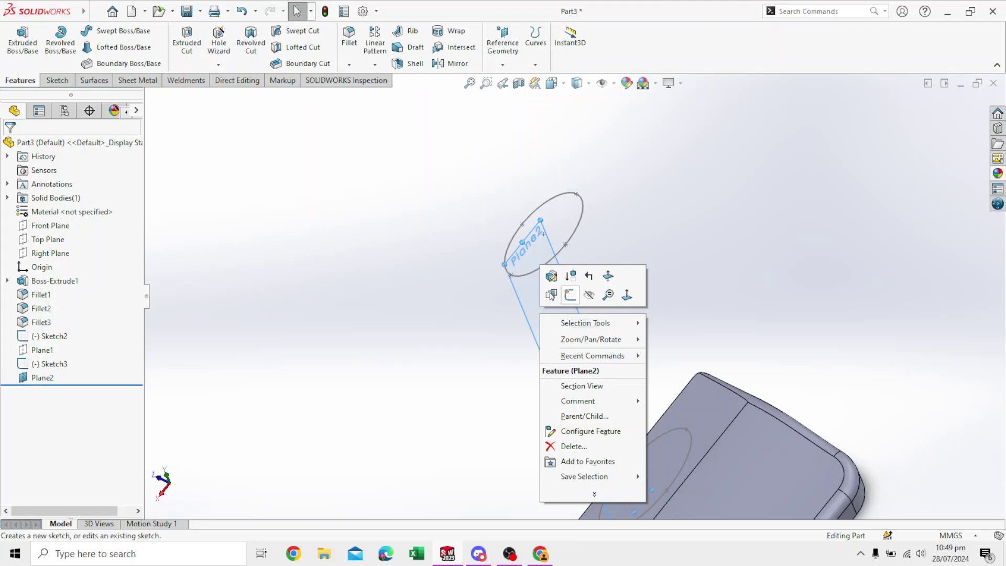
left_click(551, 295)
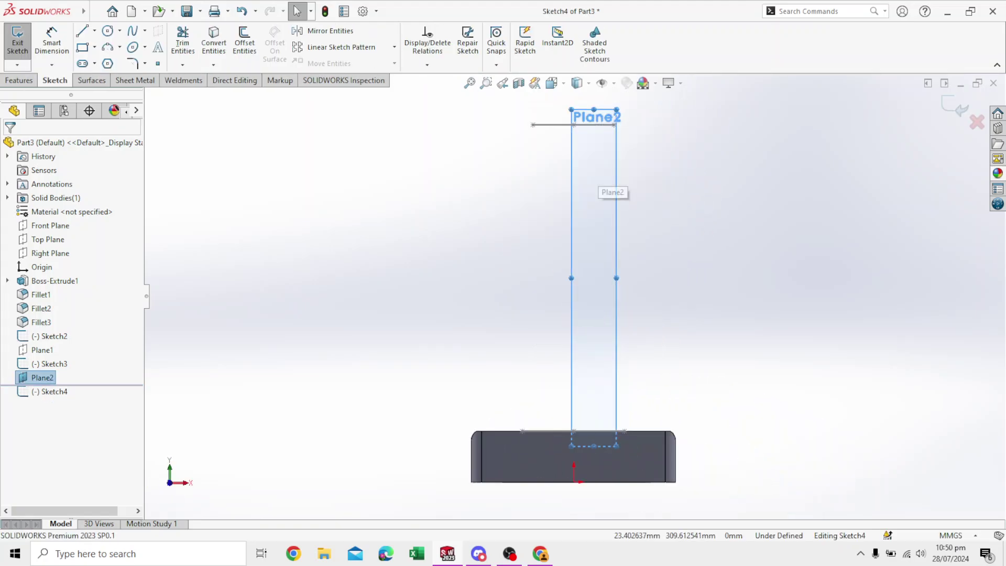
Step: Sketch a two-point spline from the offset ellipse's right-hand end point down to the right-hand end point of the block's ellipse
scroll(598, 184, "down", 2)
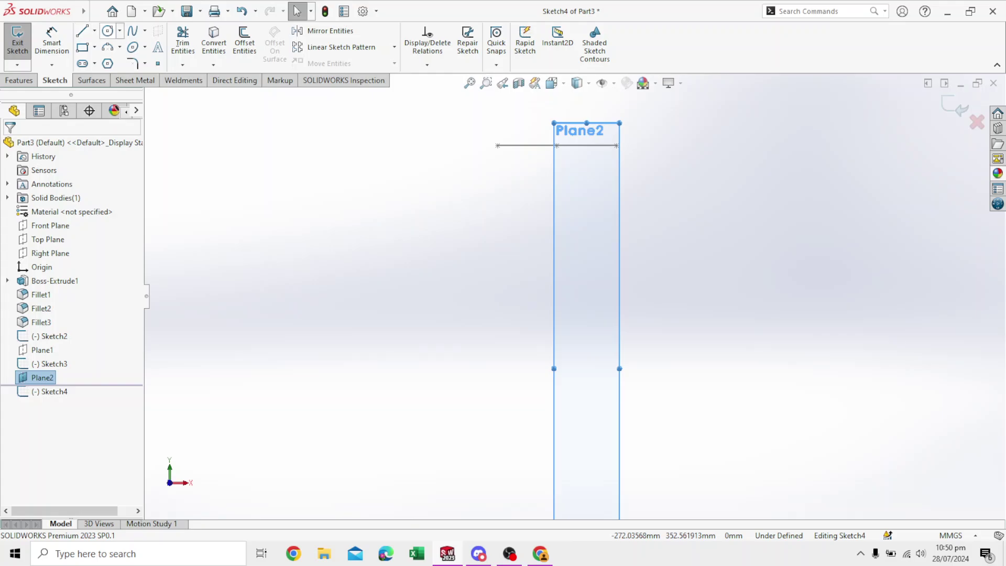
left_click(133, 30)
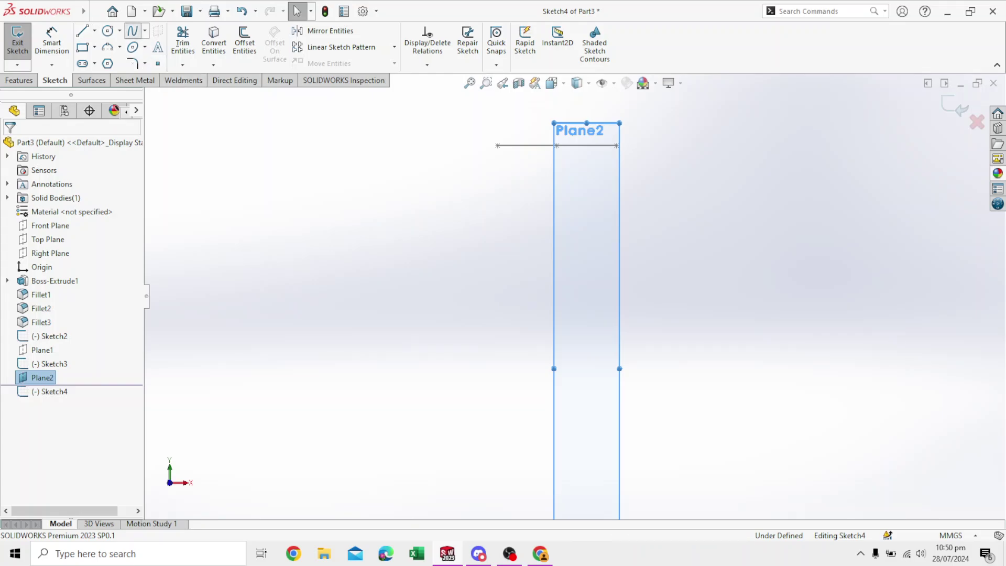
scroll(572, 220, "up", 1)
scroll(554, 220, "up", 3)
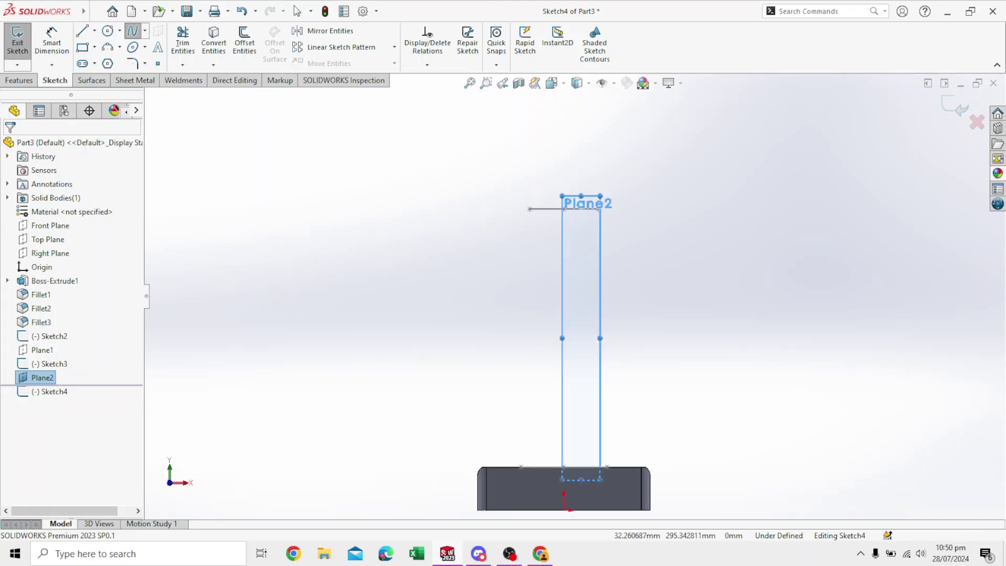
scroll(602, 430, "down", 2)
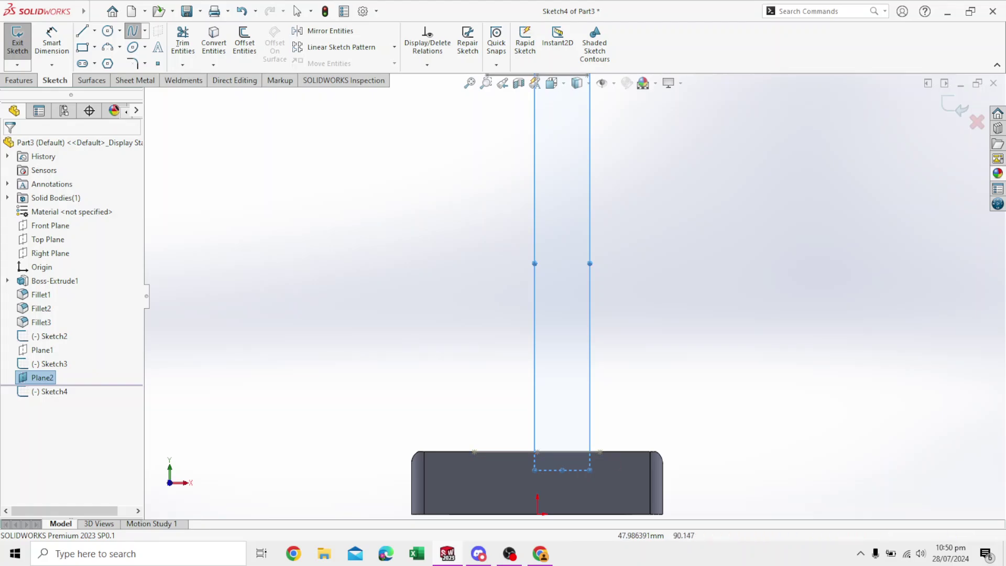
scroll(573, 297, "up", 2)
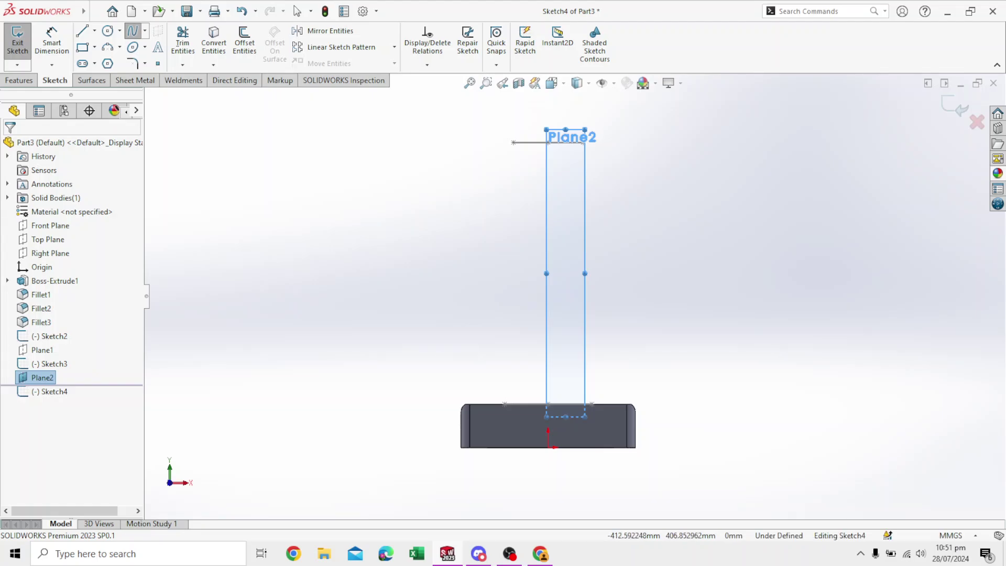
scroll(581, 149, "down", 5)
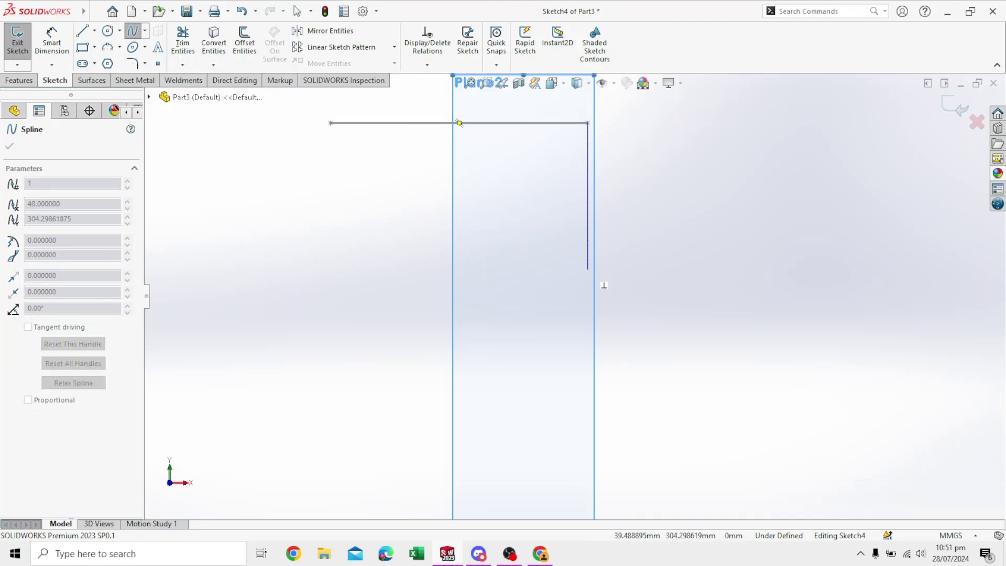
scroll(578, 294, "up", 7)
scroll(583, 481, "down", 1)
scroll(583, 462, "down", 2)
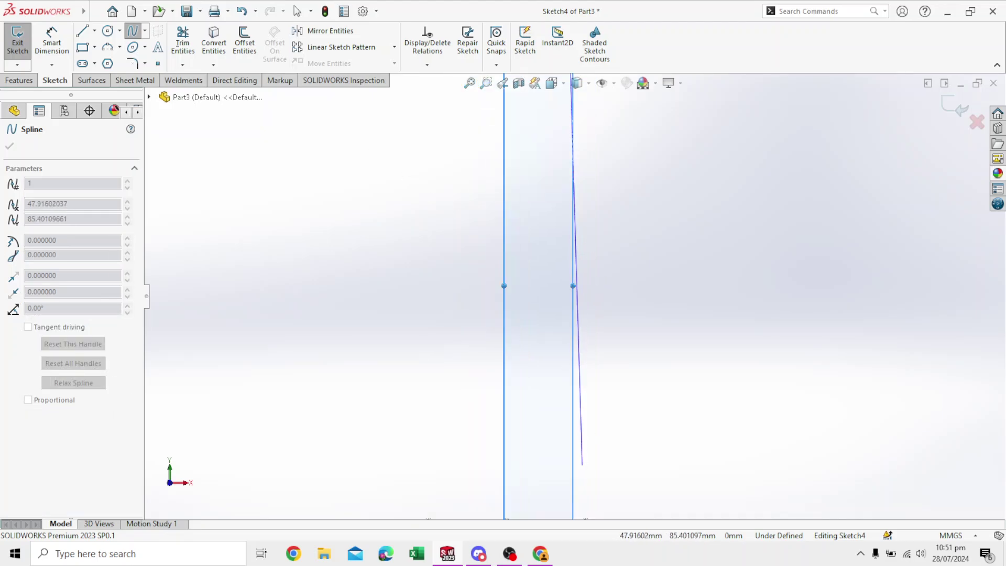
scroll(580, 465, "up", 4)
scroll(576, 402, "down", 2)
scroll(575, 401, "down", 3)
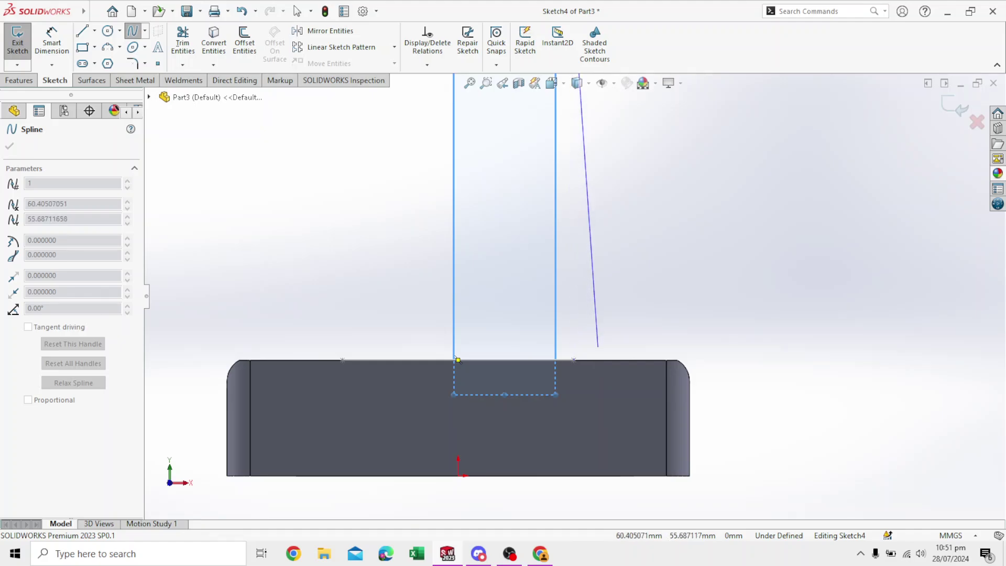
left_click(573, 360)
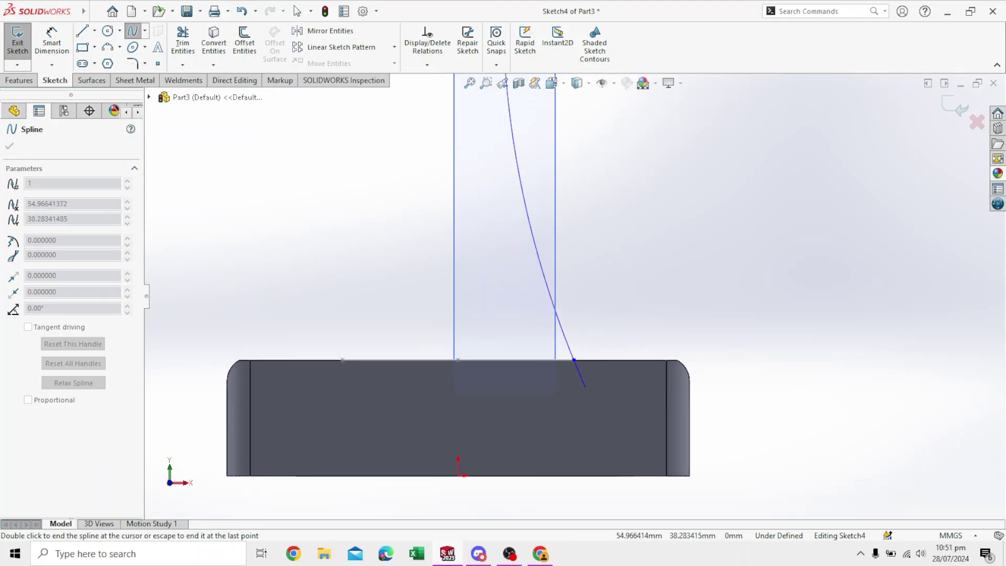
key("Escape")
Step: Examine both end points of the spline and their coincident relations to the two ellipses
scroll(574, 296, "up", 8)
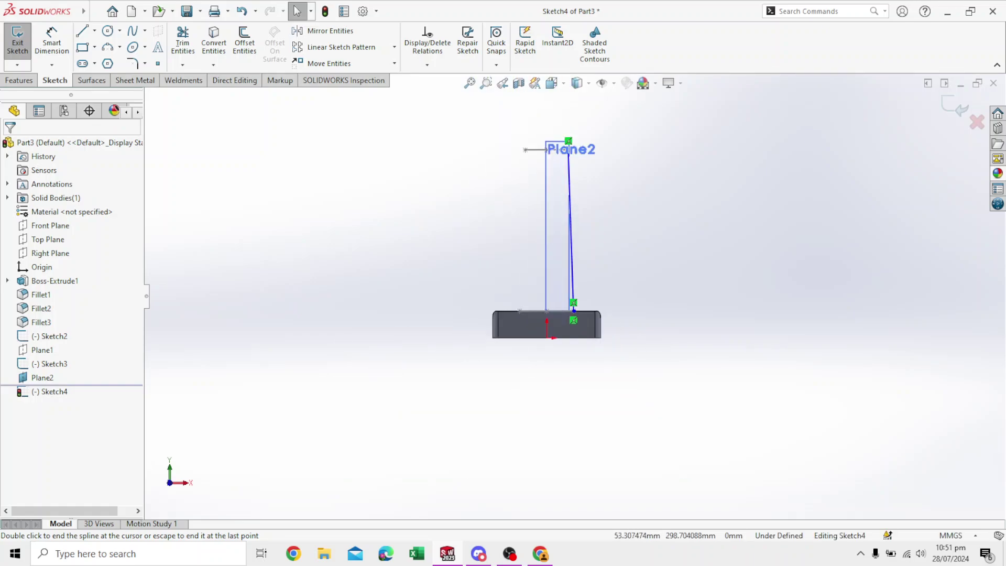
scroll(565, 154, "down", 10)
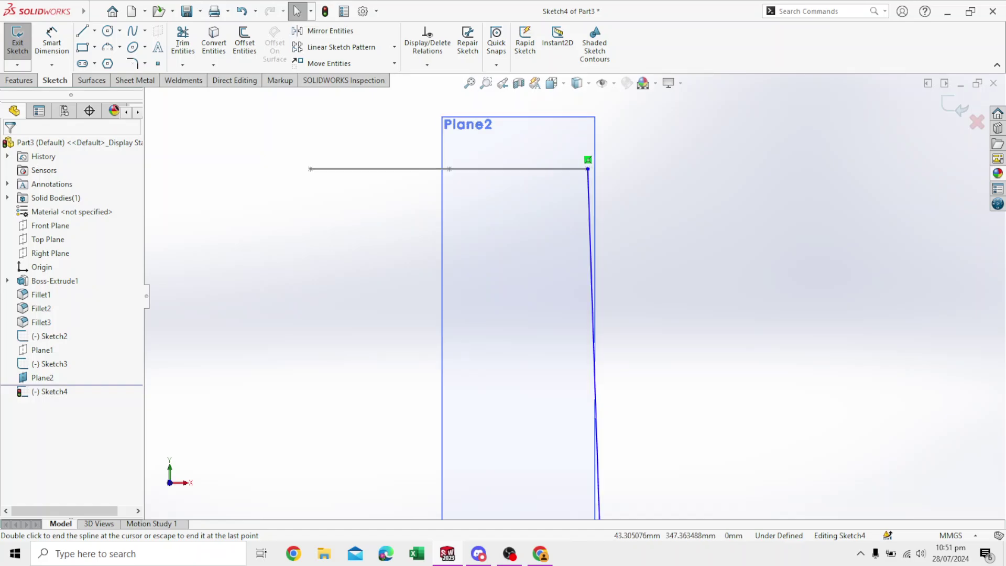
scroll(588, 166, "down", 5)
scroll(568, 227, "down", 3)
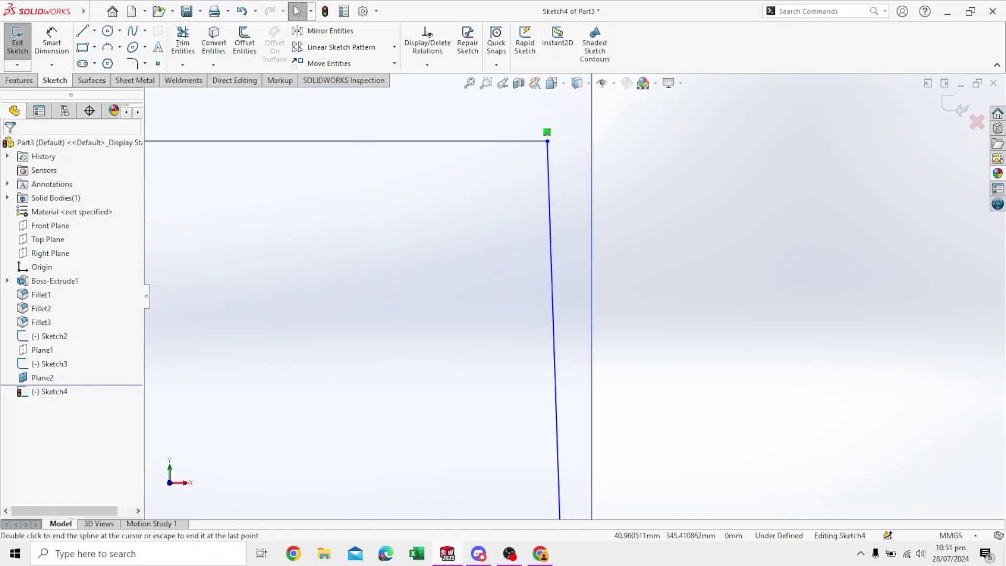
scroll(540, 133, "down", 2)
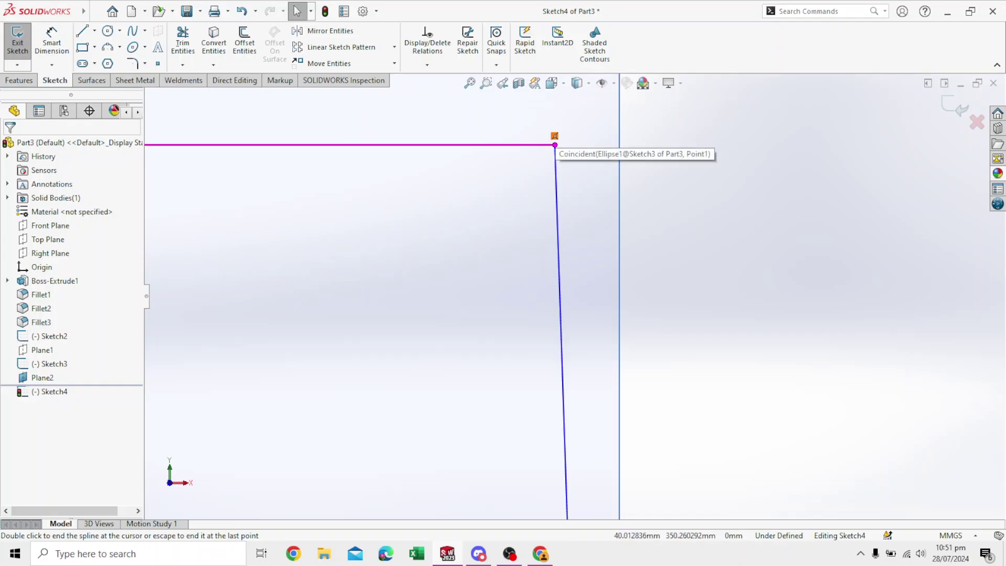
double_click(555, 144)
scroll(573, 291, "up", 8)
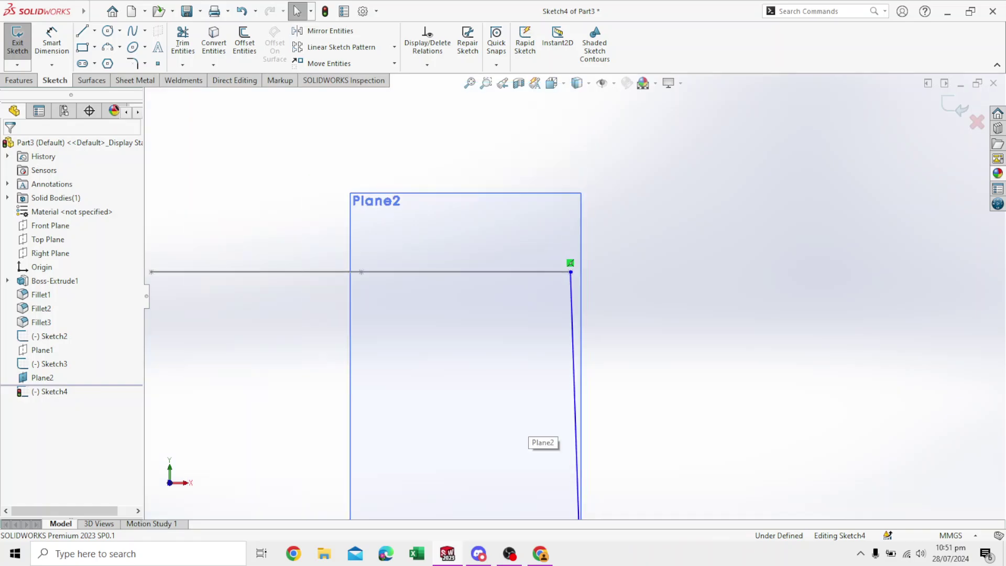
scroll(573, 297, "up", 3)
scroll(573, 288, "up", 5)
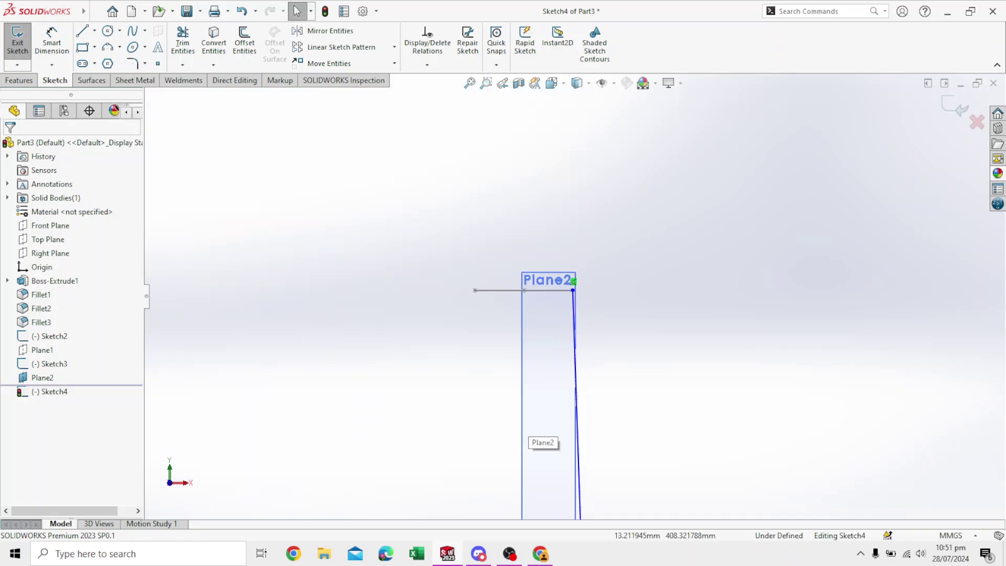
scroll(577, 440, "down", 8)
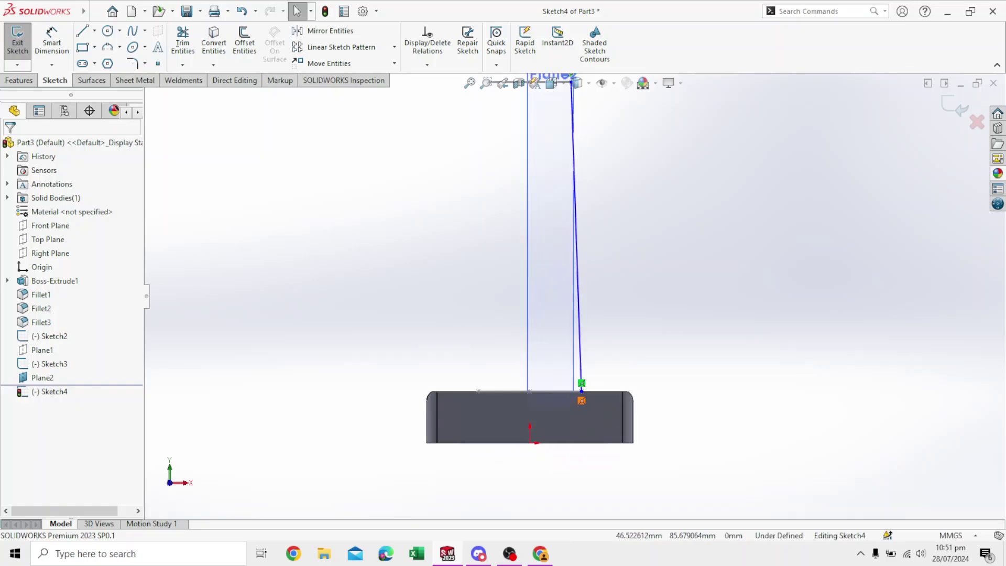
scroll(586, 411, "down", 3)
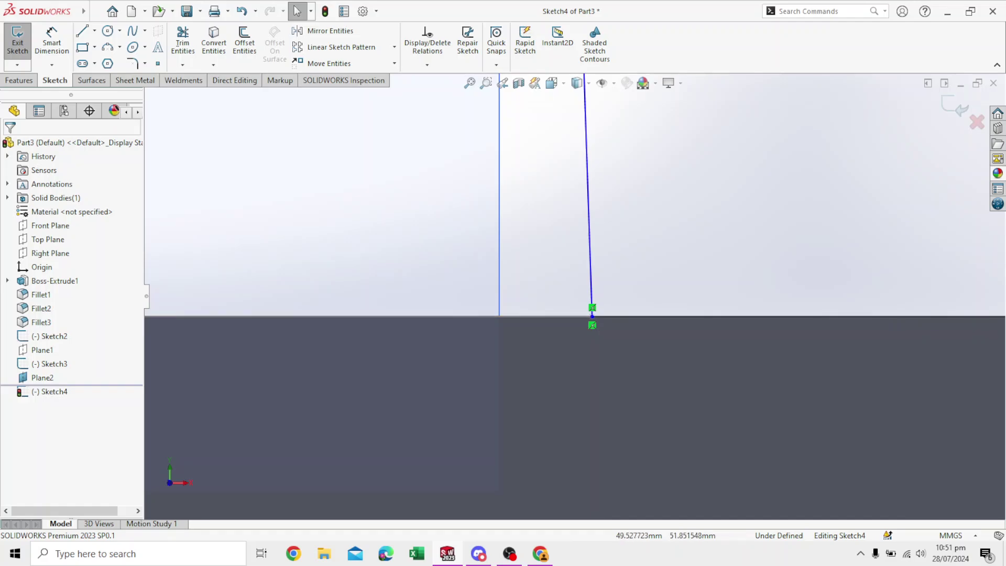
scroll(591, 320, "up", 1)
scroll(590, 321, "up", 6)
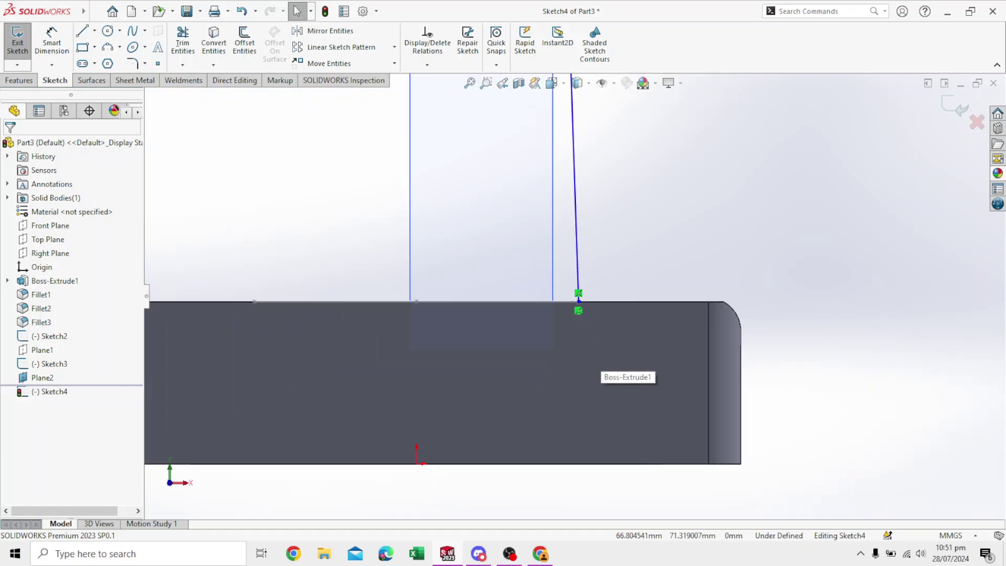
scroll(590, 322, "down", 4)
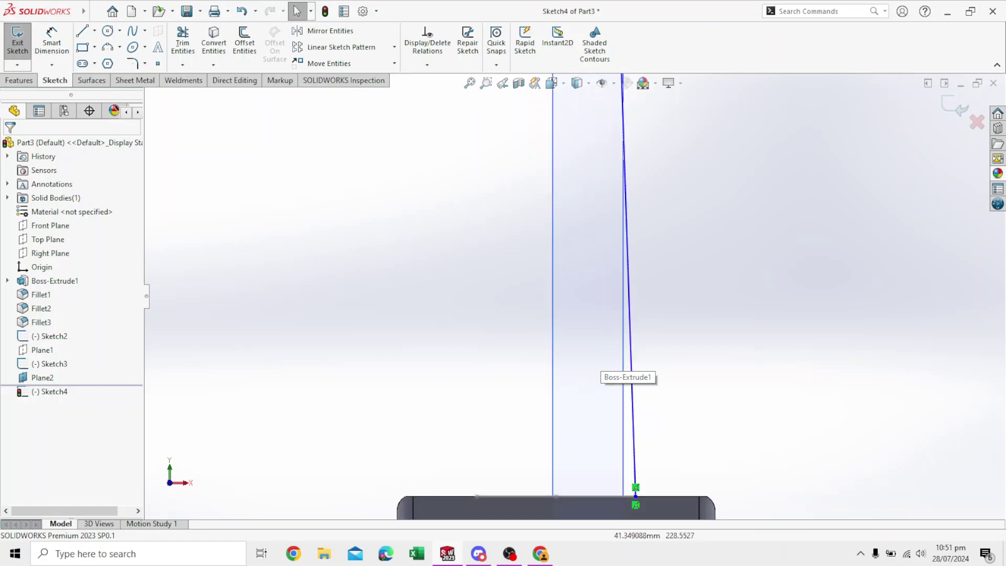
Step: Select the spline and pull its upper tangent handle closer to the upper end point, to a tangent weighting of about 108
left_click(625, 200)
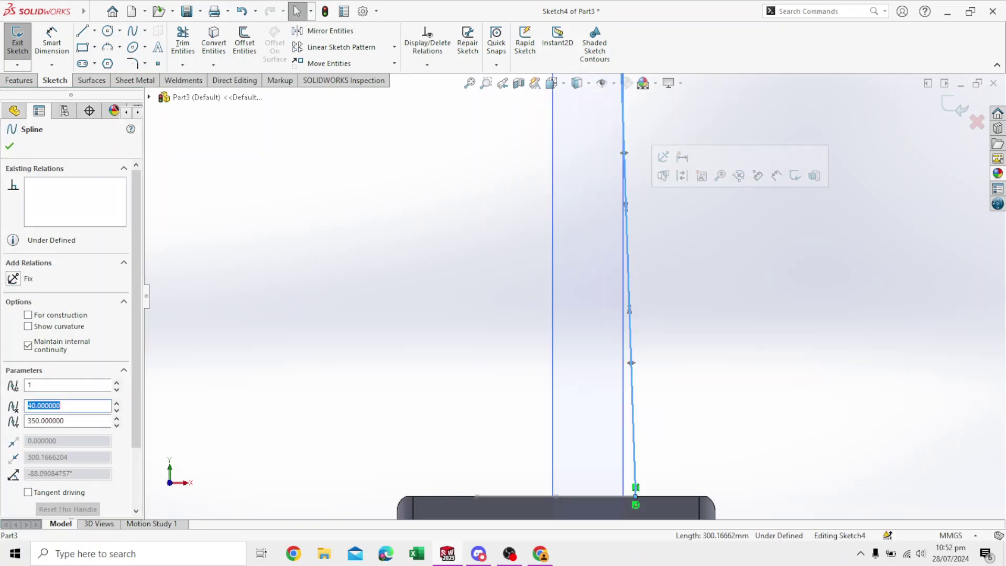
scroll(625, 200, "up", 4)
scroll(637, 176, "down", 4)
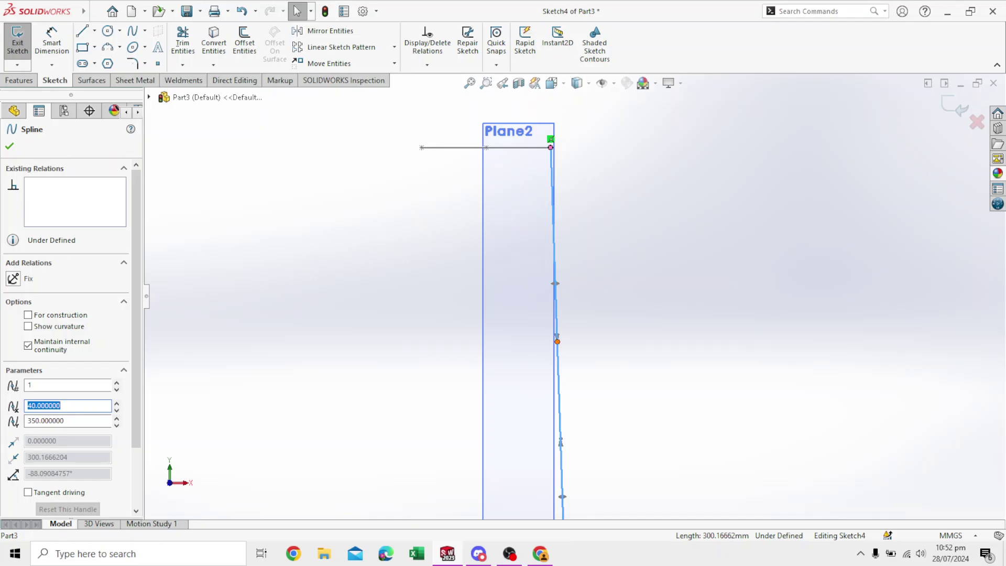
left_click_drag(556, 341, 546, 218)
scroll(573, 297, "up", 3)
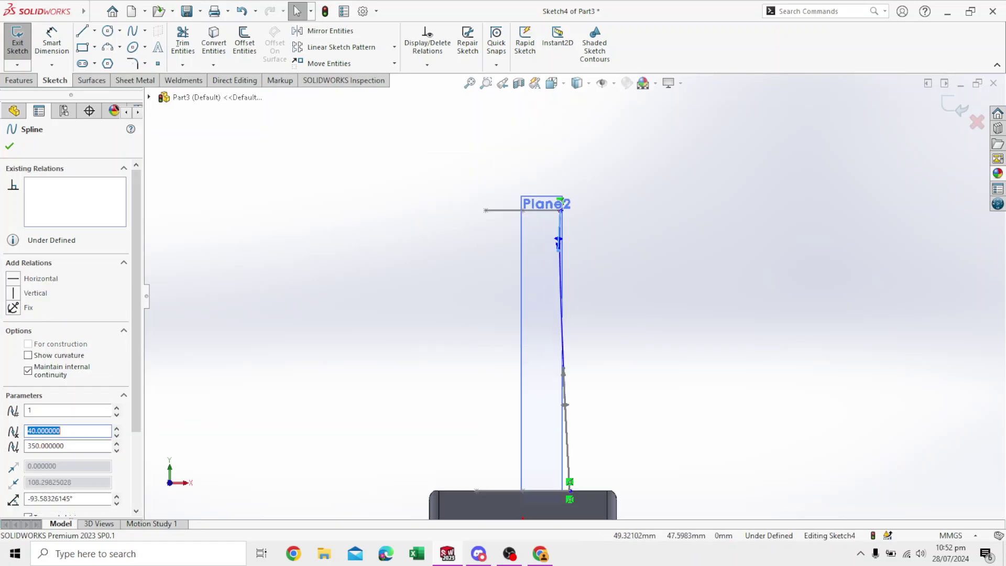
Step: Pull the spline's lower tangent handle outward to a weighting of about 261 and add a Vertical relation to it
scroll(568, 461, "down", 1)
scroll(566, 489, "down", 2)
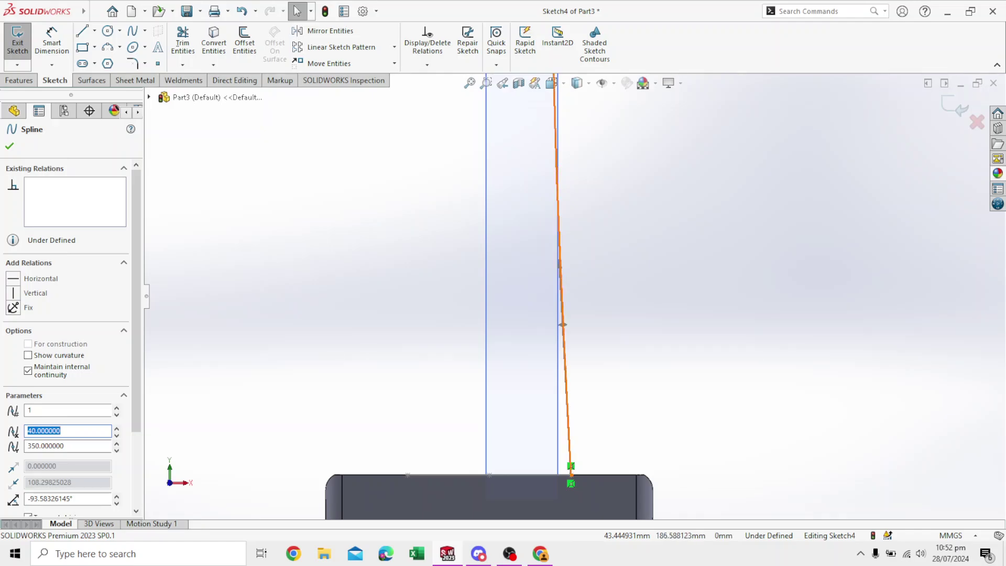
left_click_drag(562, 324, 596, 365)
scroll(617, 317, "up", 2)
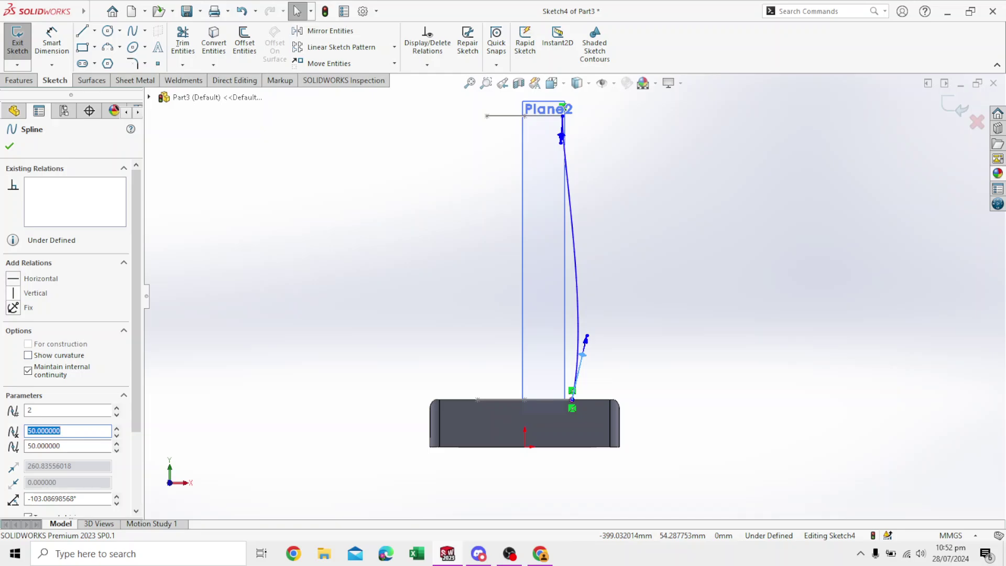
left_click(13, 293)
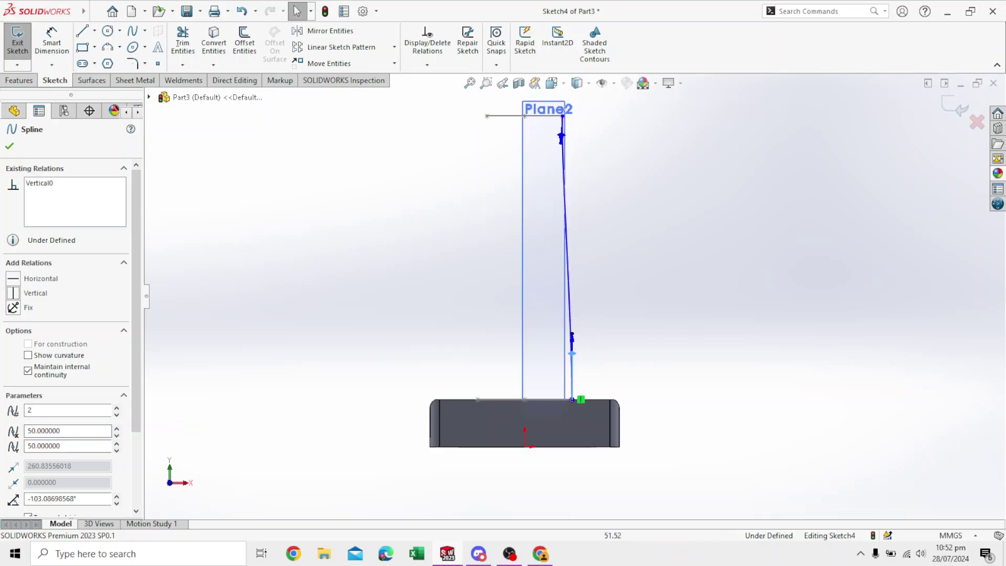
Step: Add a Vertical relation to the tangent handle at the spline's upper end
scroll(572, 134, "down", 2)
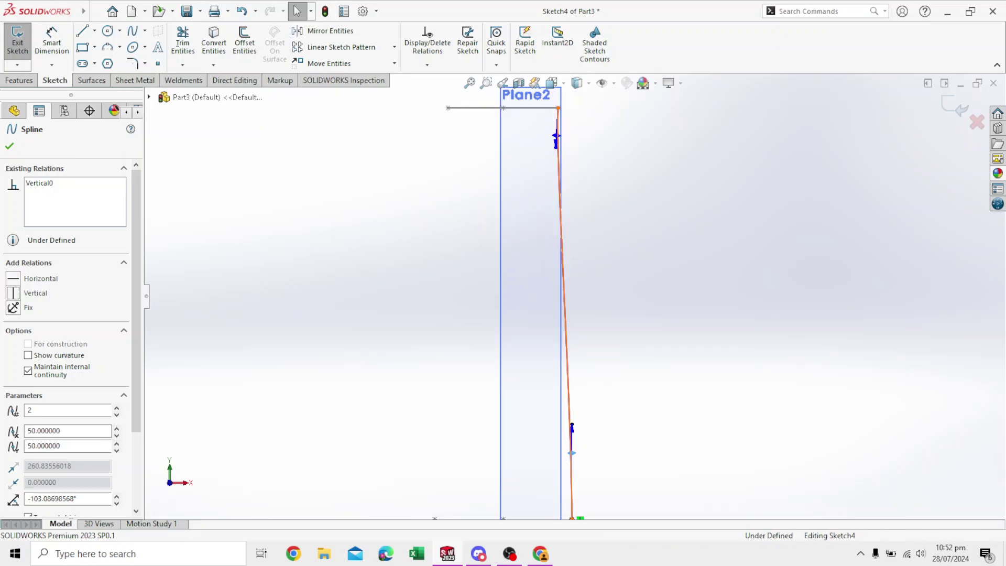
left_click(558, 107)
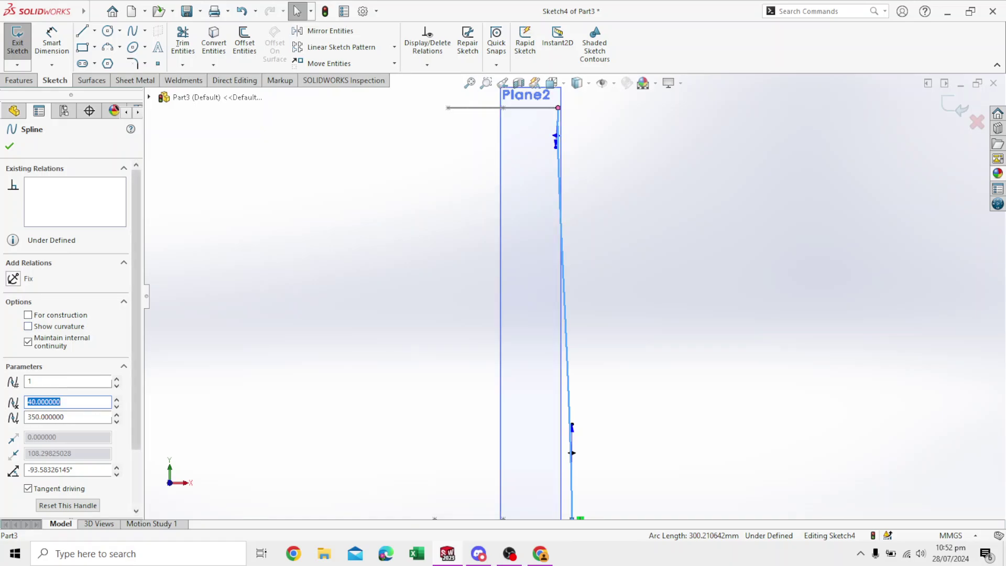
left_click(571, 453)
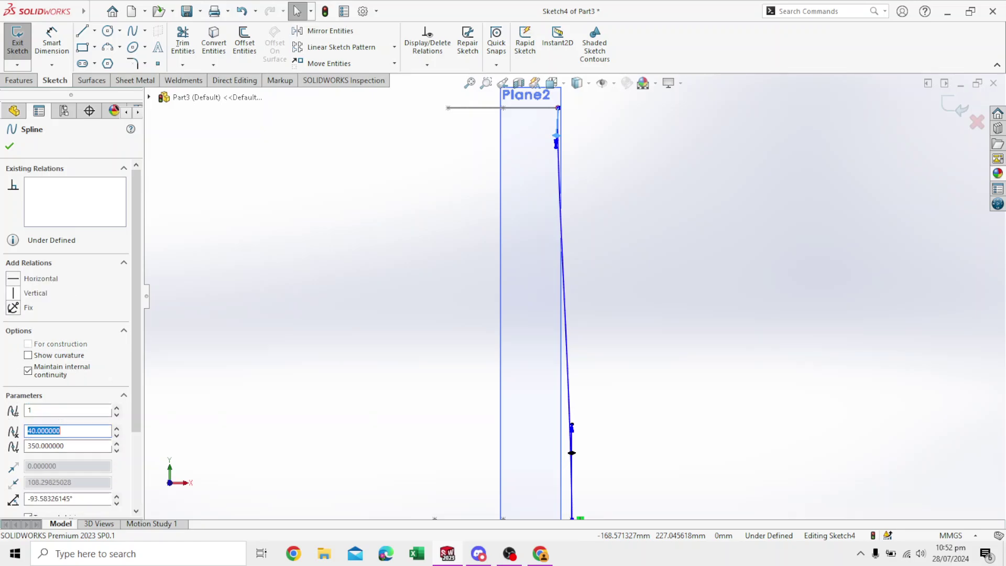
left_click(13, 293)
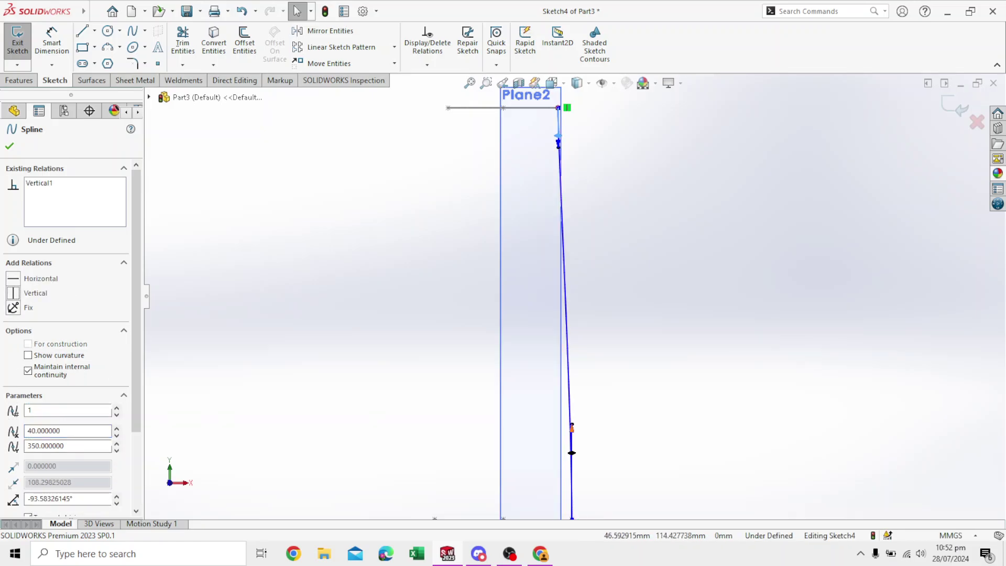
Step: Shorten the spline's lower tangent handle to a weighting of about 240 and delete its Vertical relation
left_click(571, 425)
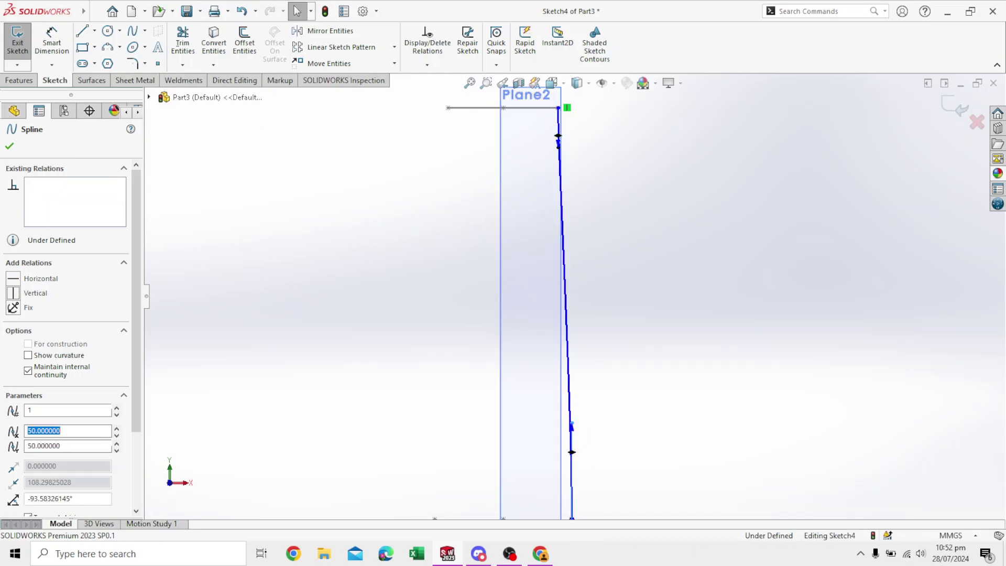
left_click_drag(571, 430, 572, 433)
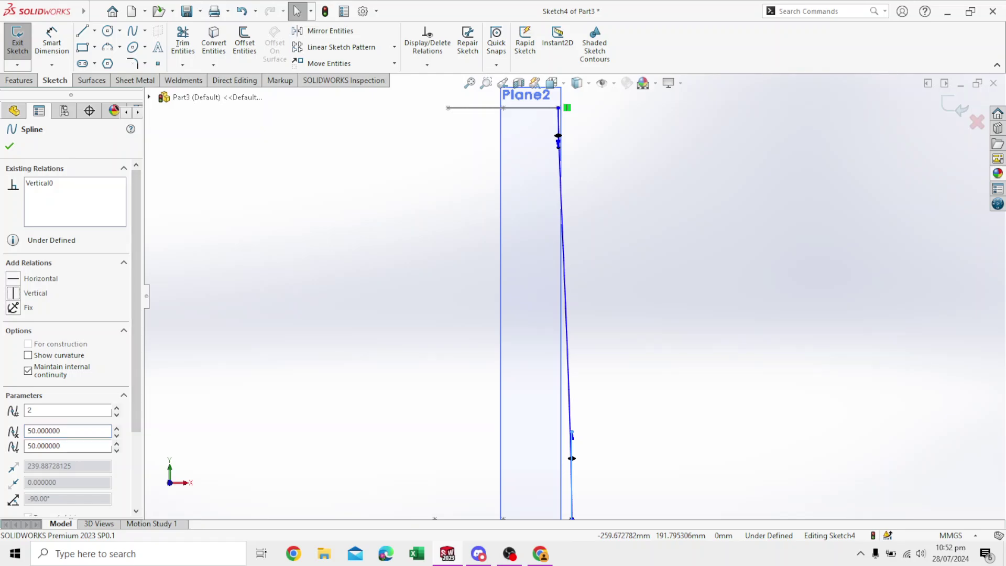
left_click(86, 183)
right_click(86, 183)
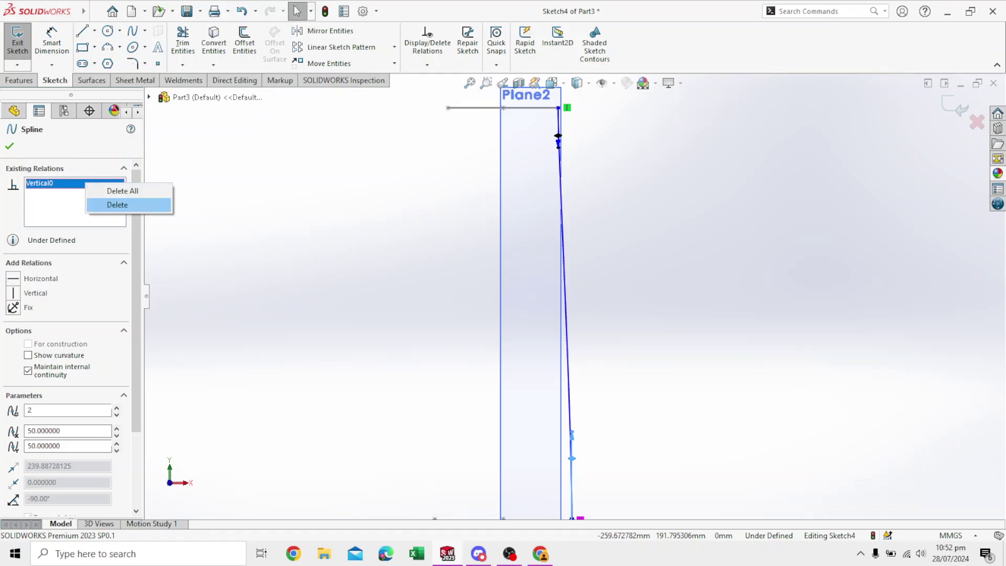
left_click(107, 205)
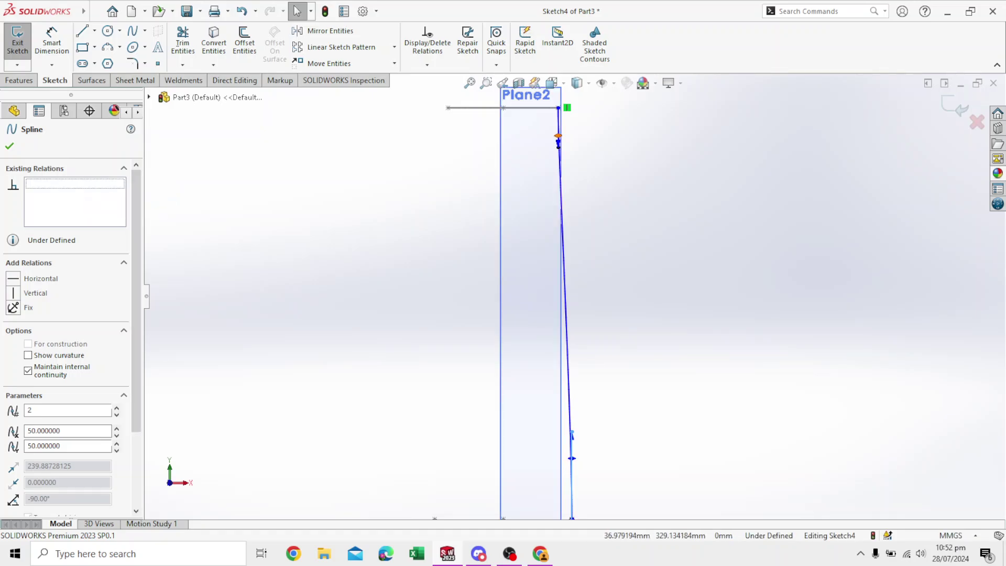
Step: Delete the Vertical relation from the spline's upper tangent handle
left_click(558, 136)
left_click(558, 137)
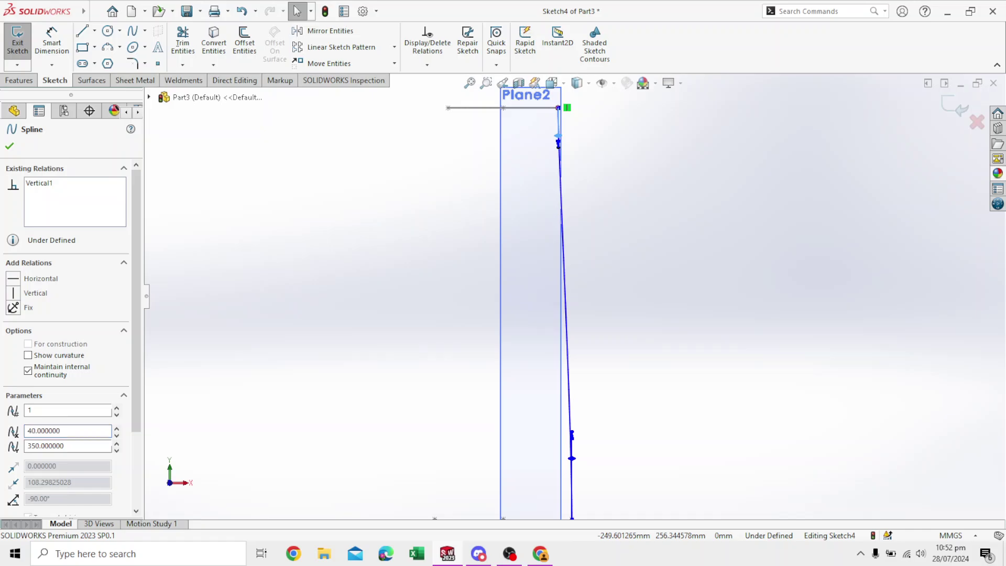
right_click(85, 182)
left_click(96, 199)
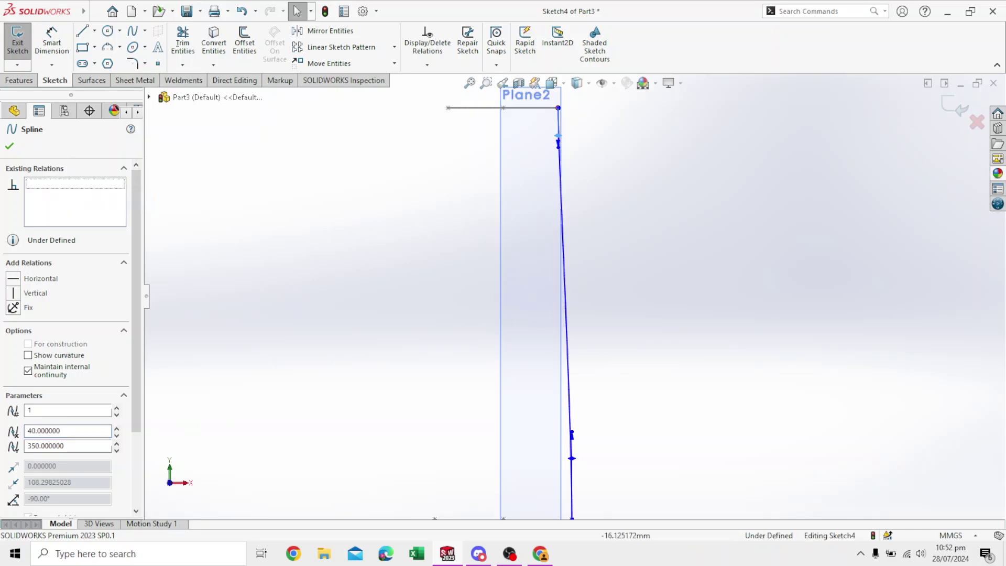
Step: Tilt the spline's lower tangent handle outward to a weighting of about 302 and its upper handle inward to about 352
left_click_drag(572, 432, 586, 427)
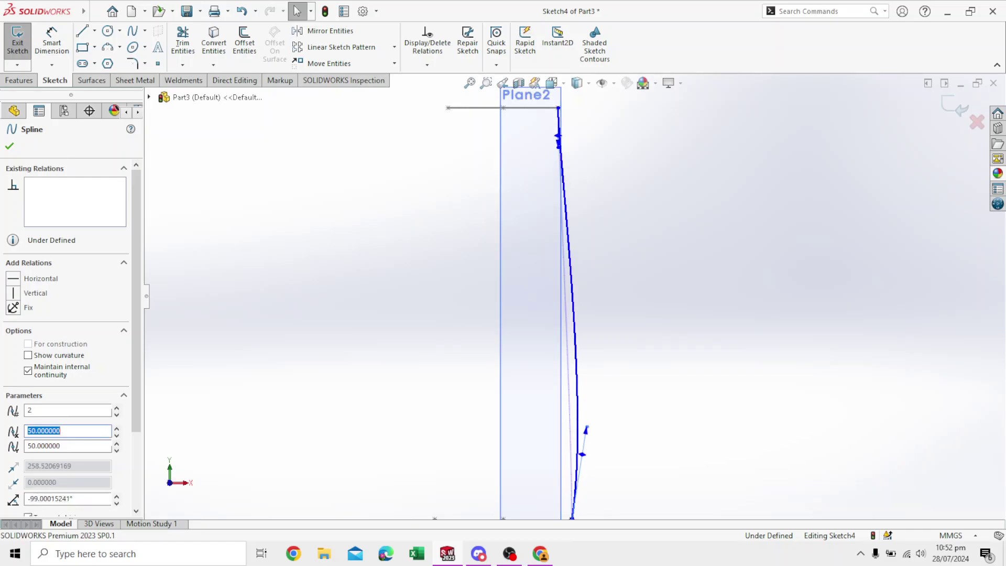
scroll(572, 293, "up", 4)
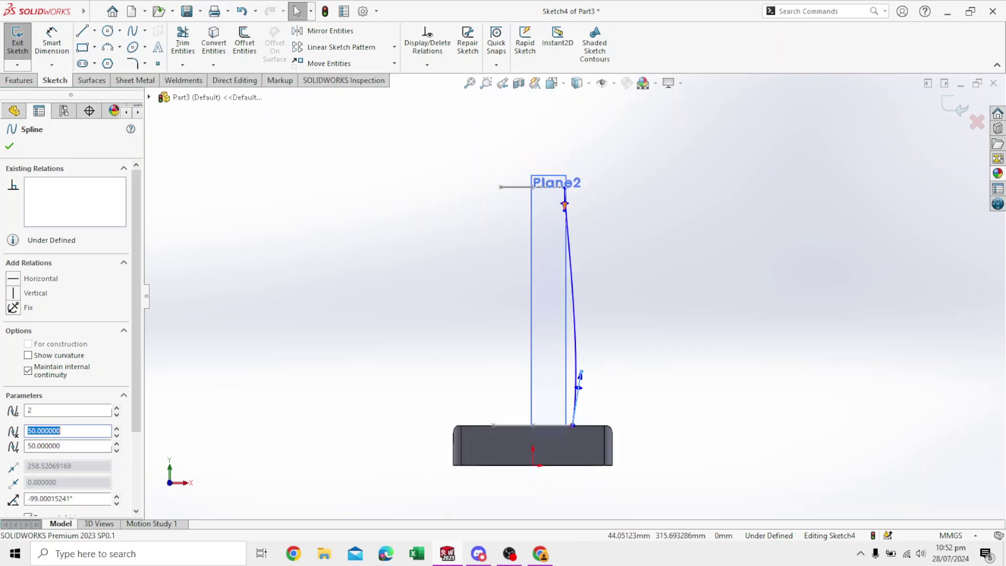
left_click_drag(564, 210, 554, 256)
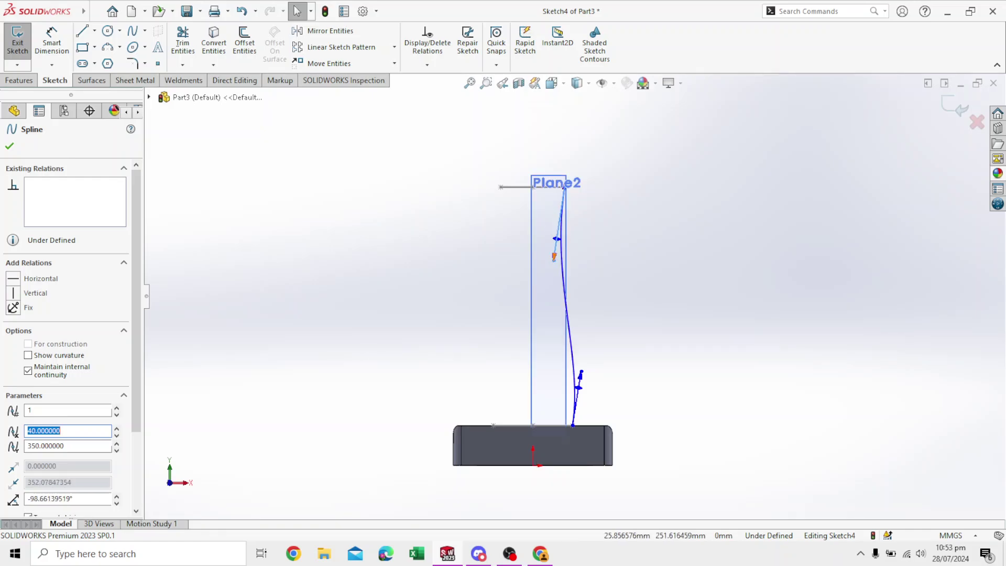
left_click_drag(581, 374, 583, 366)
scroll(576, 299, "up", 2)
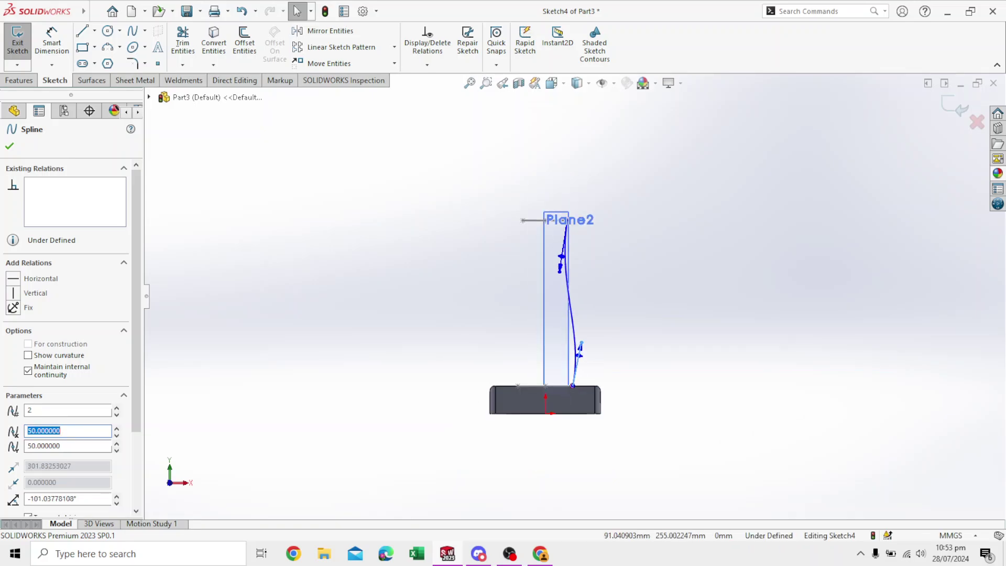
scroll(591, 281, "down", 4)
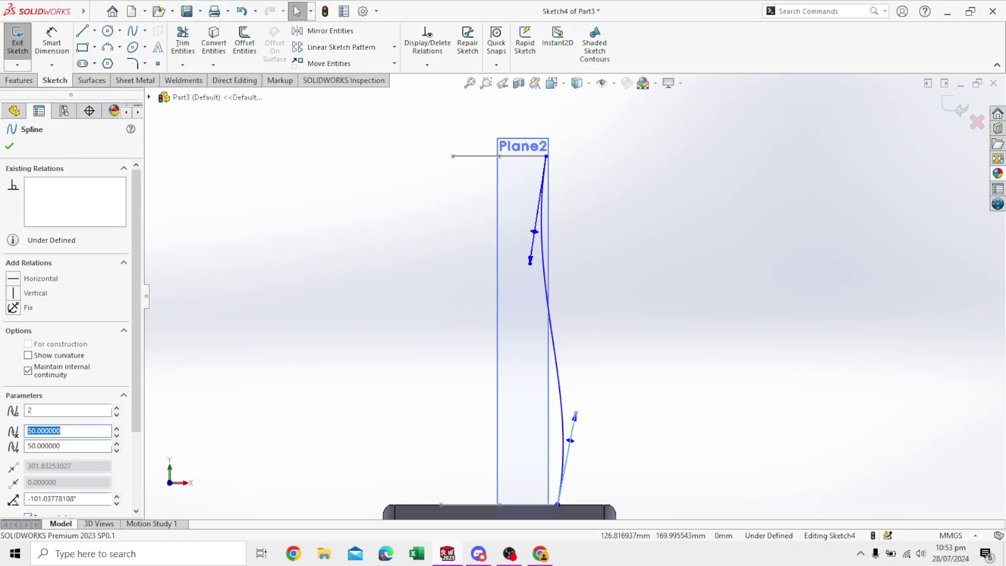
key("l")
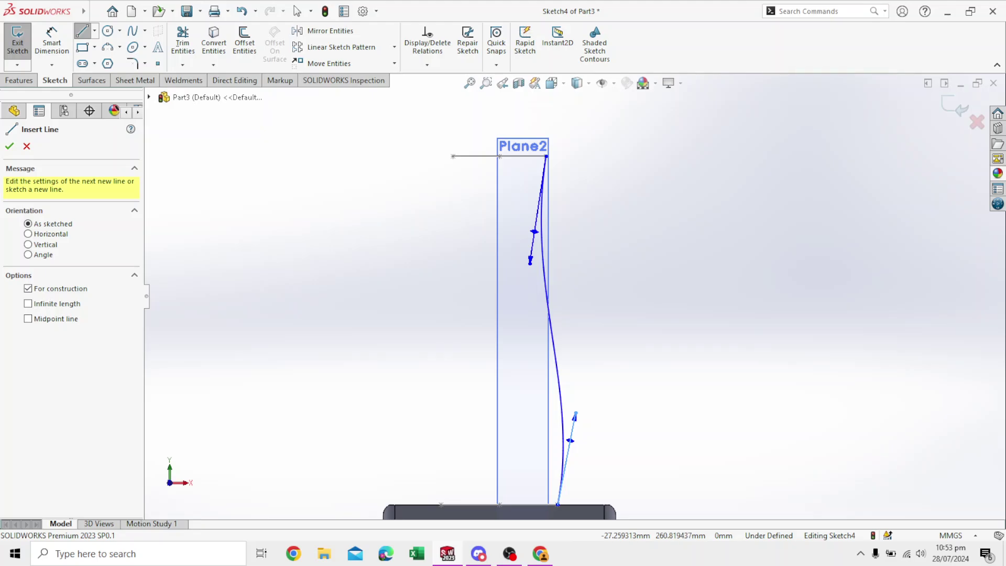
left_click(94, 11)
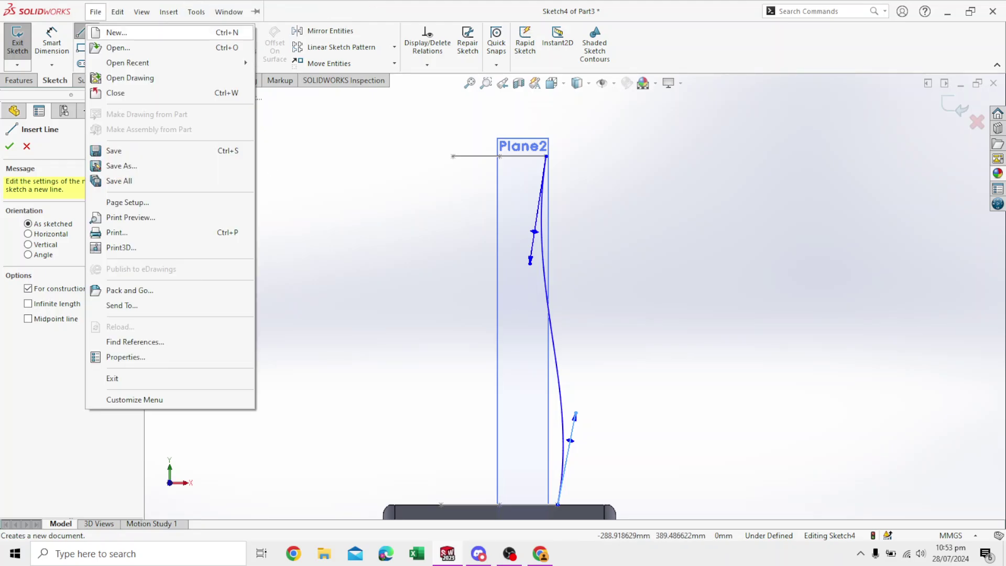
left_click(396, 221)
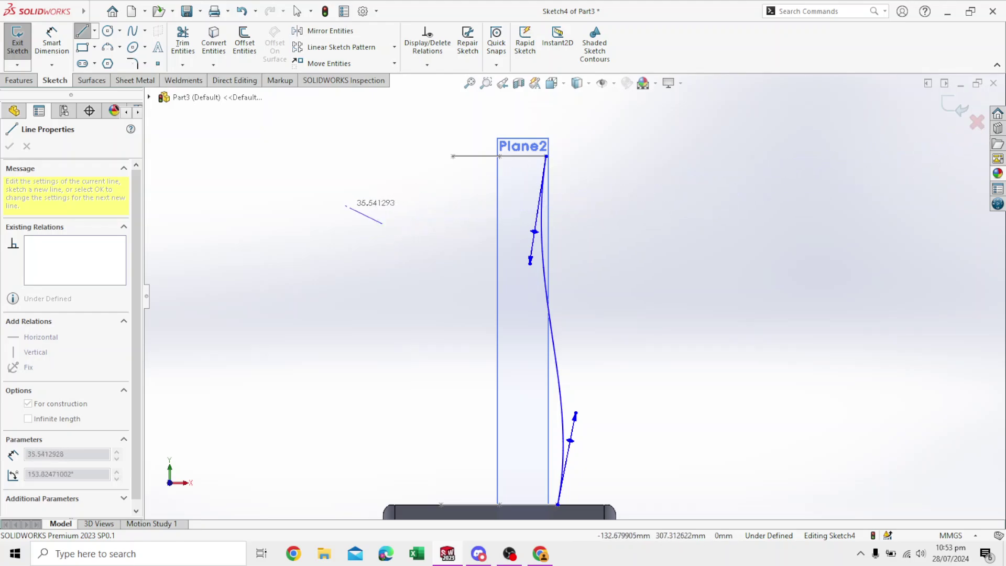
key("Escape")
key("Escape")
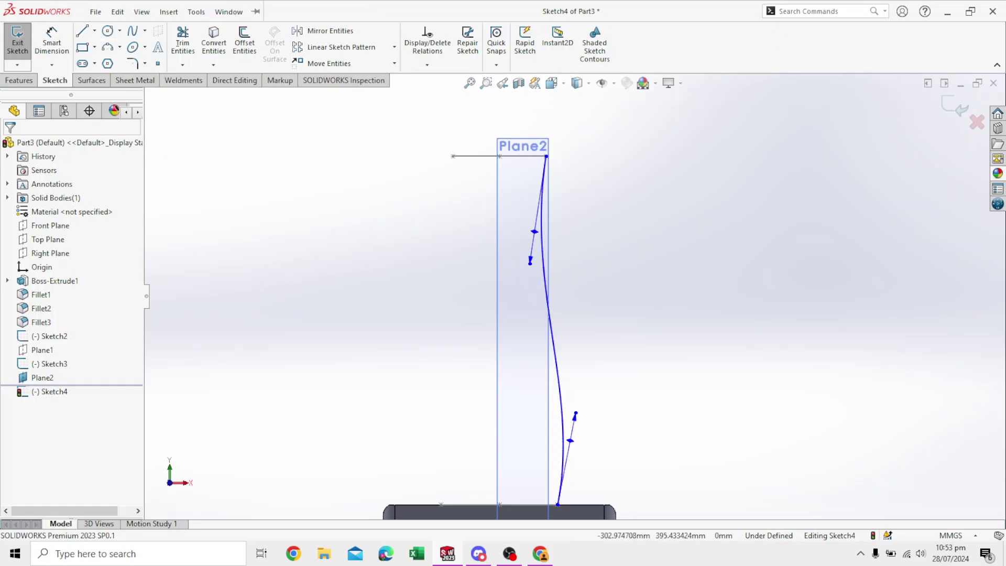
Step: Draw a vertical centerline about 184 mm long downward from the centre of the upper ellipse
left_click(94, 30)
left_click(113, 62)
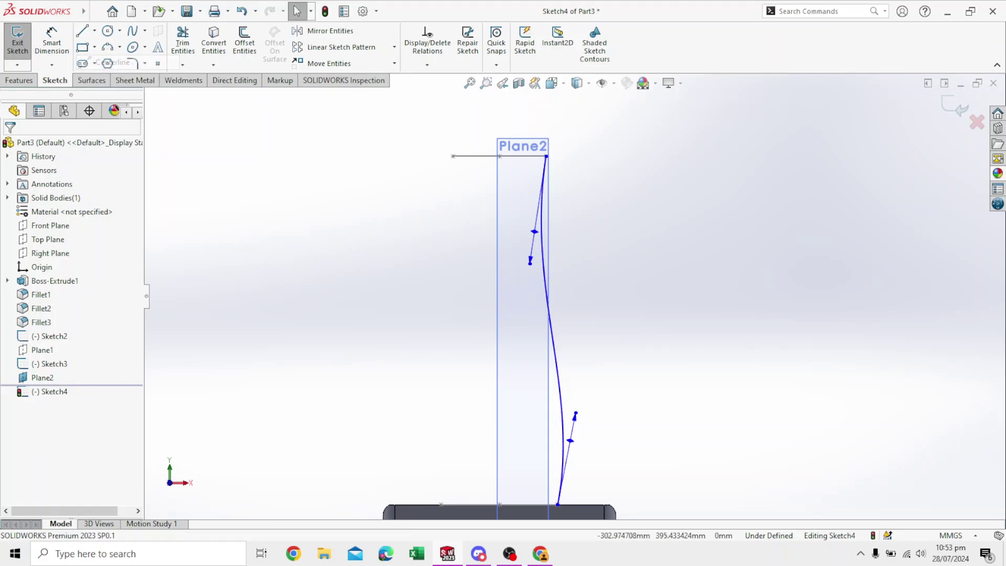
left_click(500, 156)
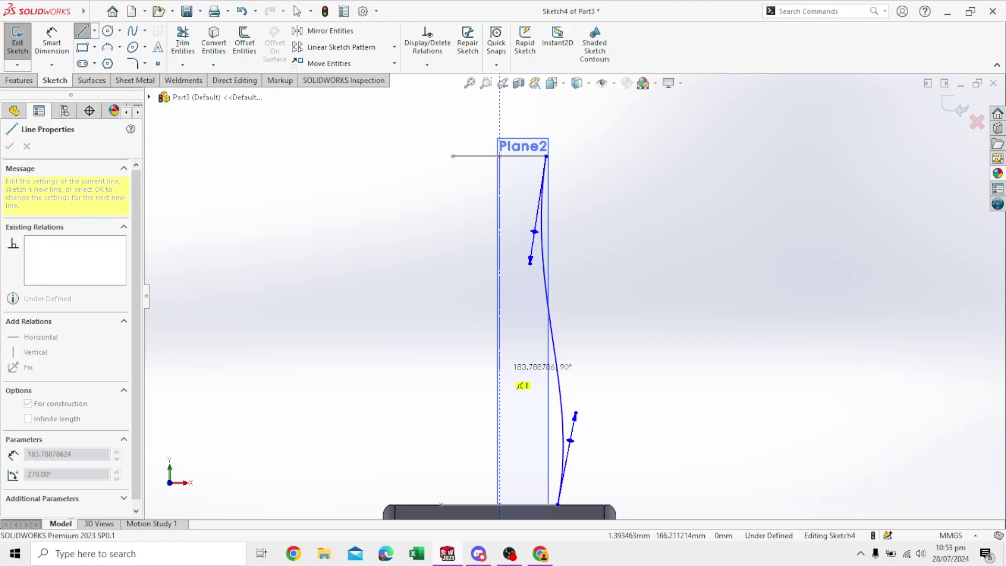
left_click(500, 367)
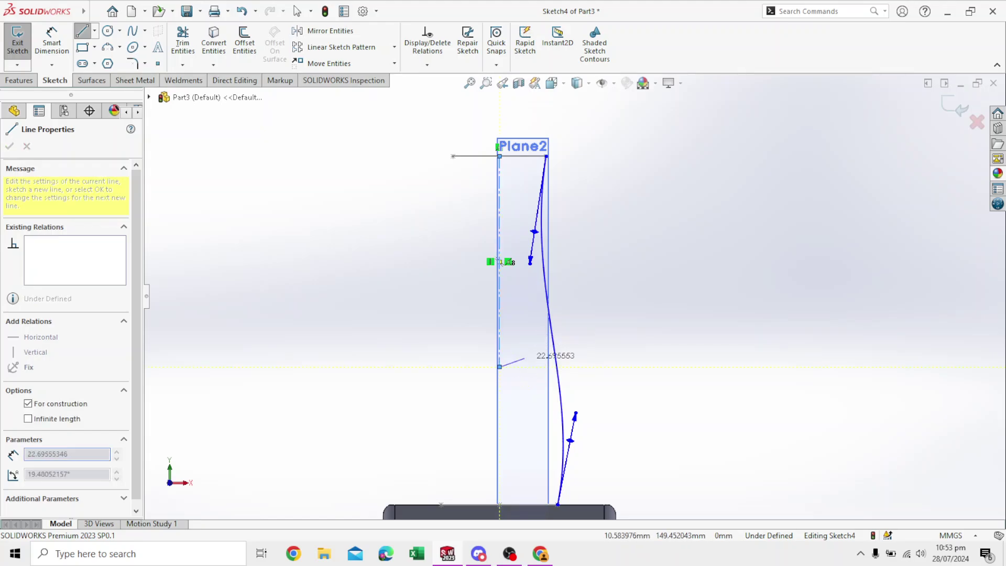
key("Escape")
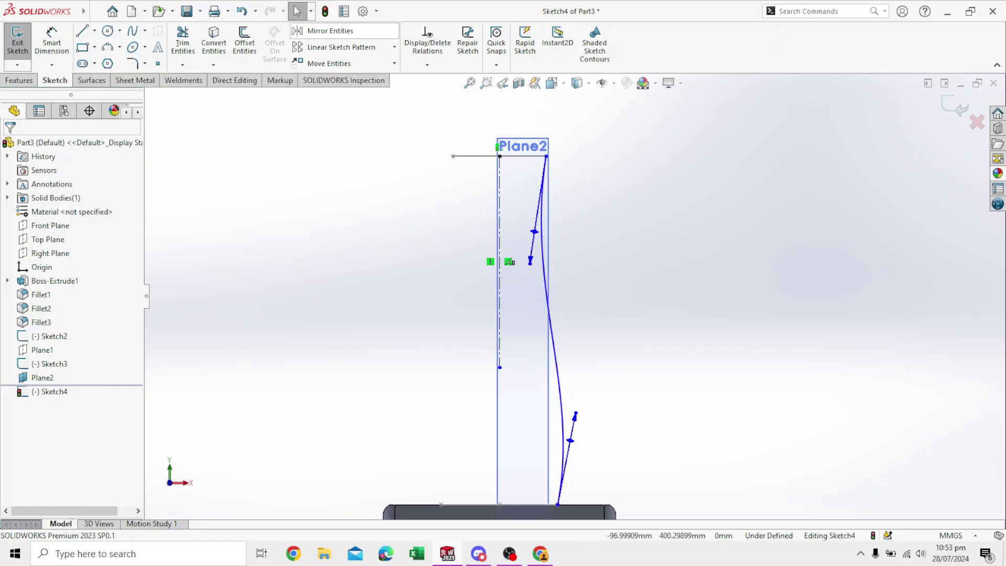
Step: Mirror the spline about the vertical centerline, keeping the original as a copy
left_click(330, 30)
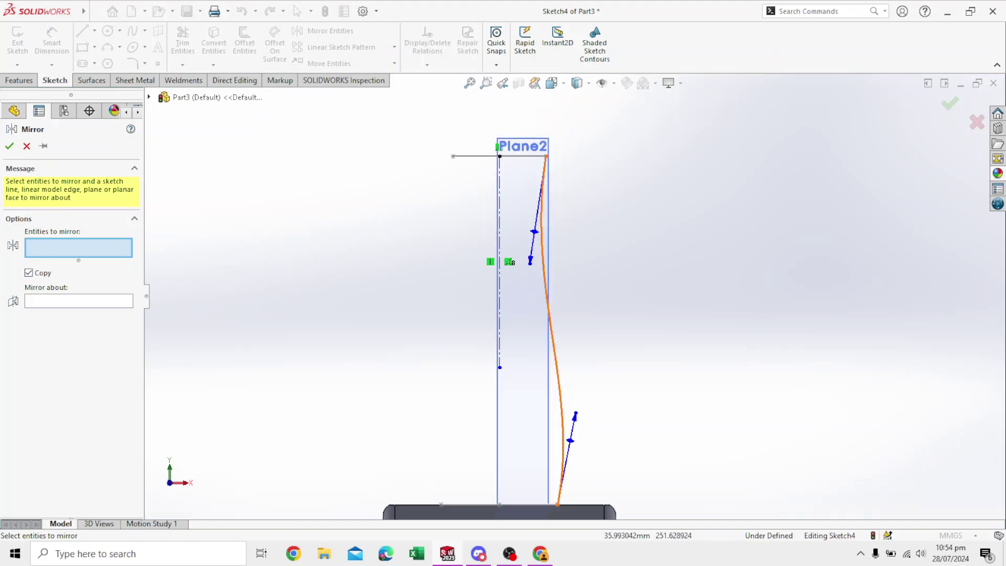
left_click(542, 241)
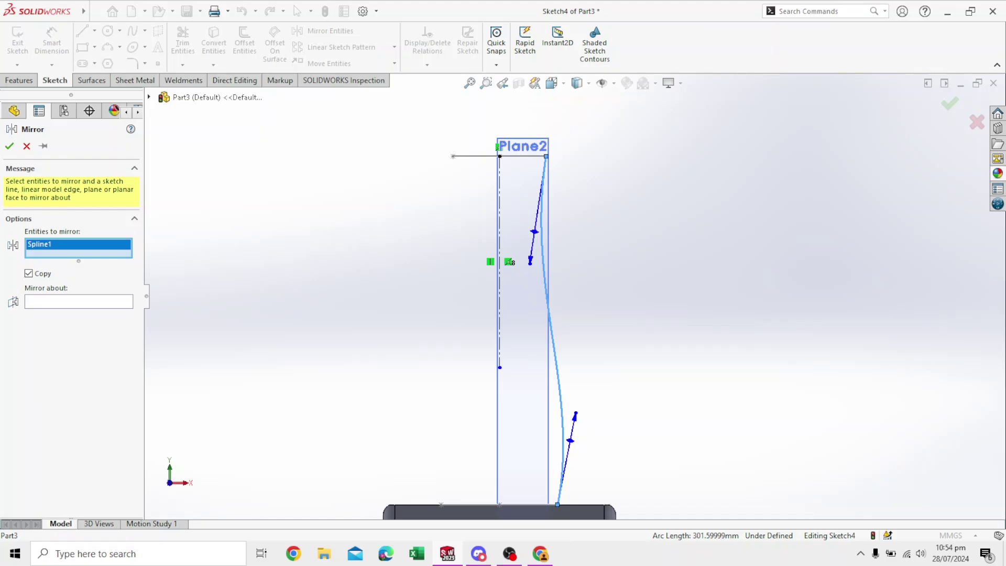
left_click(79, 302)
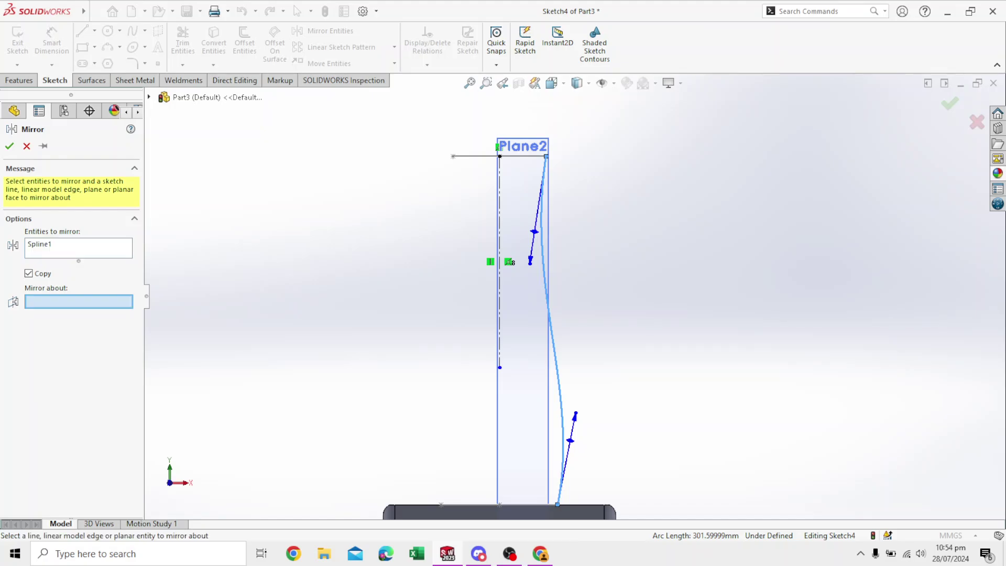
left_click(500, 262)
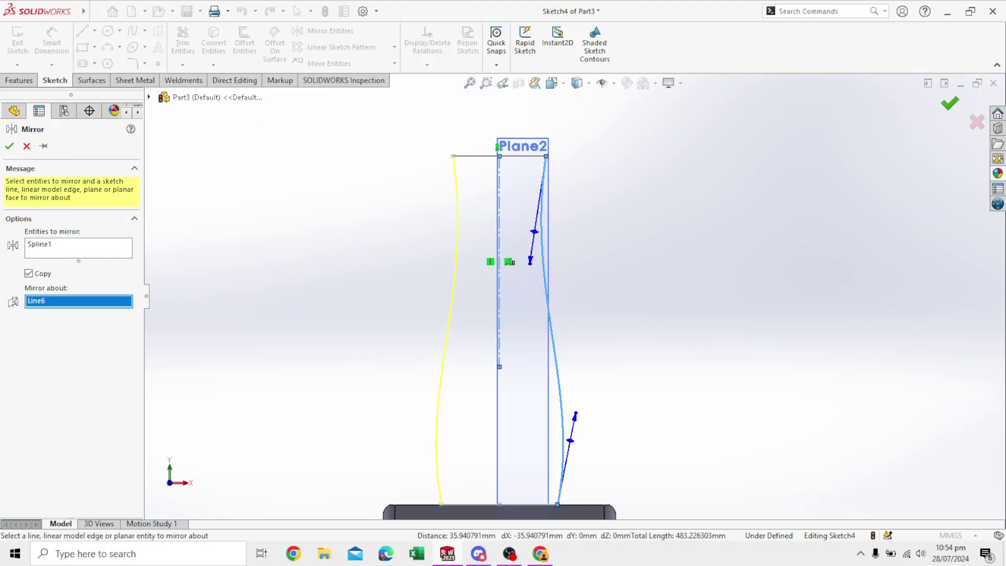
key("Return")
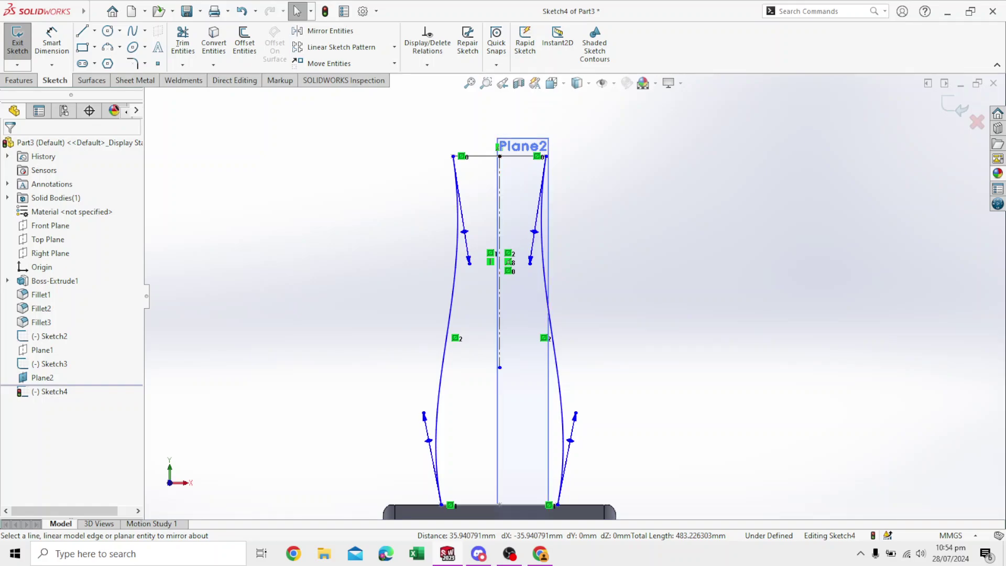
Step: Trim away the vertical centerline between the two splines and exit the sketch
left_click(182, 41)
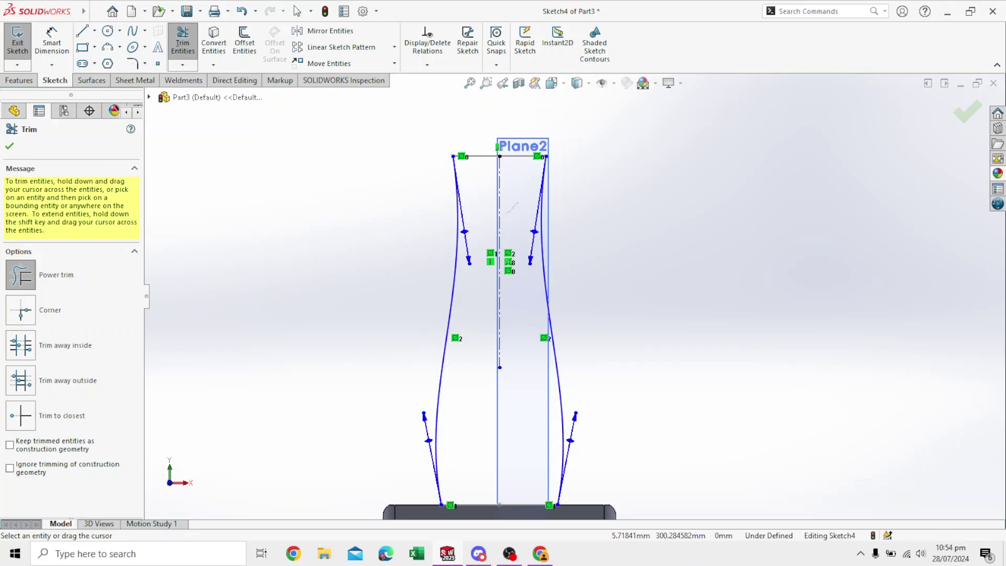
left_click_drag(517, 208, 481, 227)
scroll(573, 297, "up", 1)
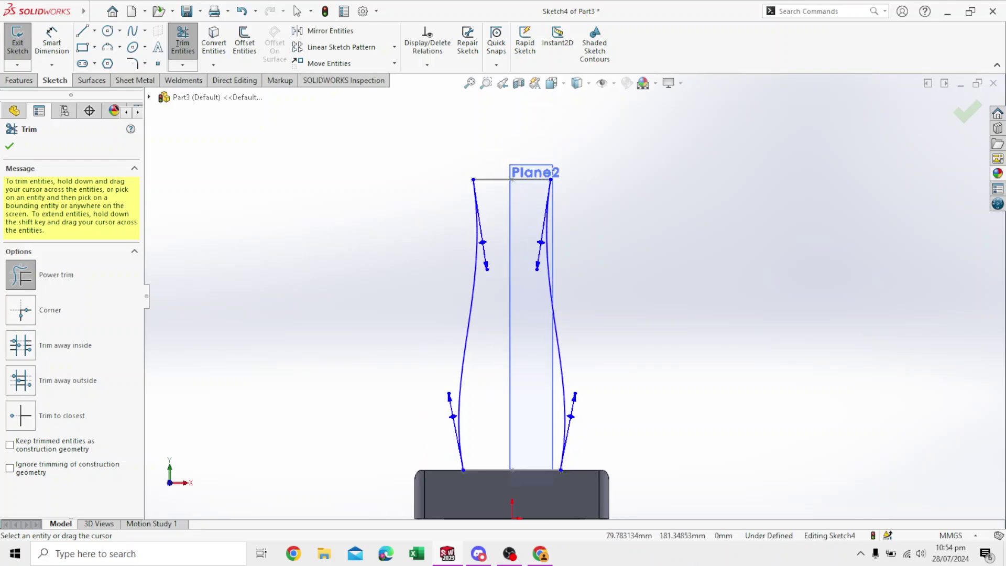
scroll(571, 295, "up", 1)
middle_click_drag(571, 295, 556, 419)
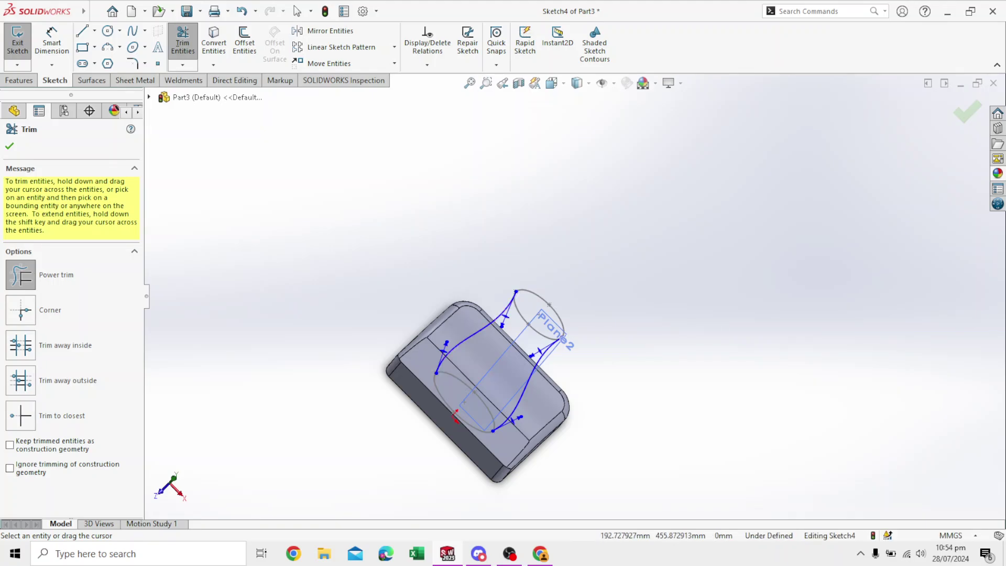
scroll(480, 389, "up", 1)
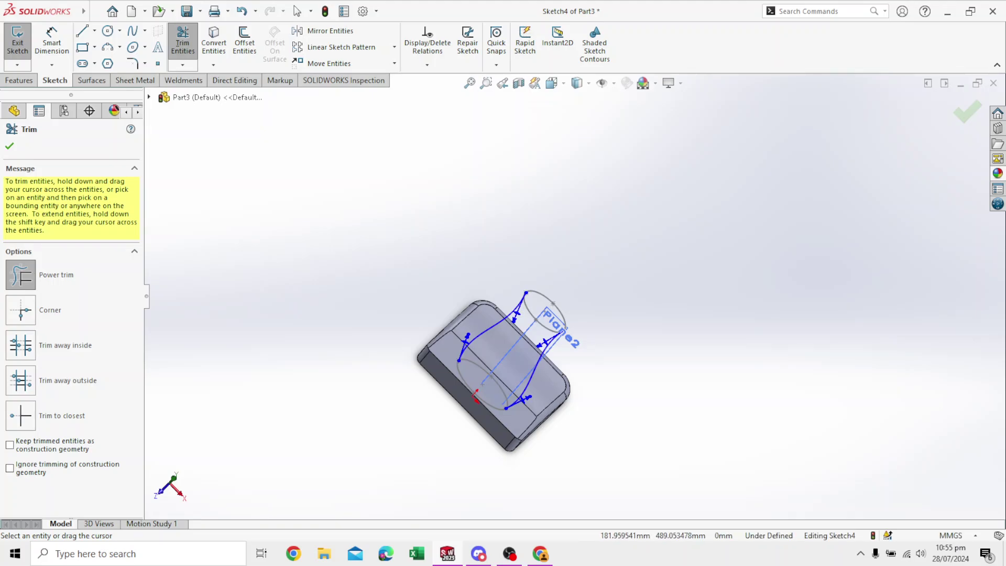
scroll(618, 373, "up", 2)
scroll(618, 372, "down", 2)
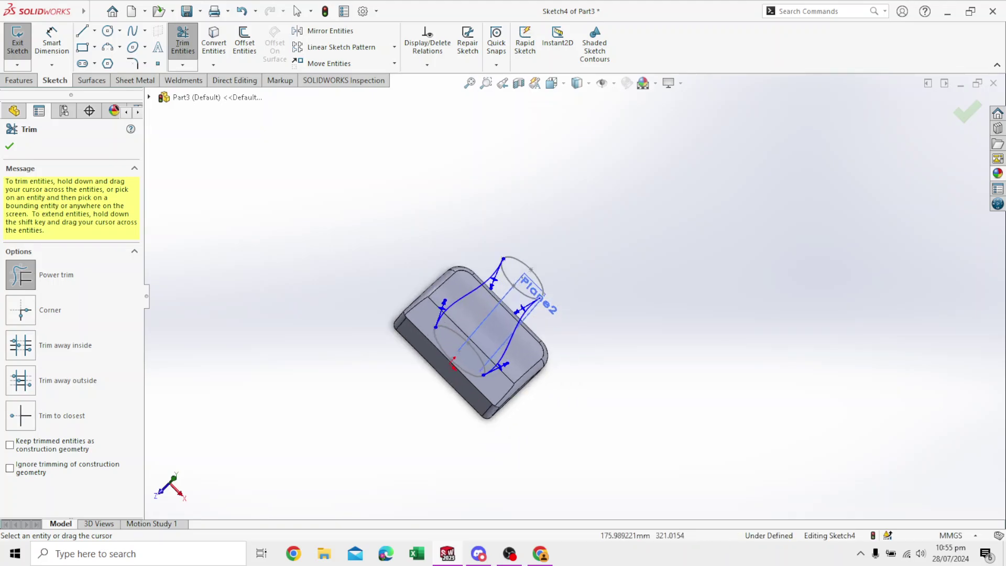
scroll(590, 362, "down", 2)
left_click(10, 145)
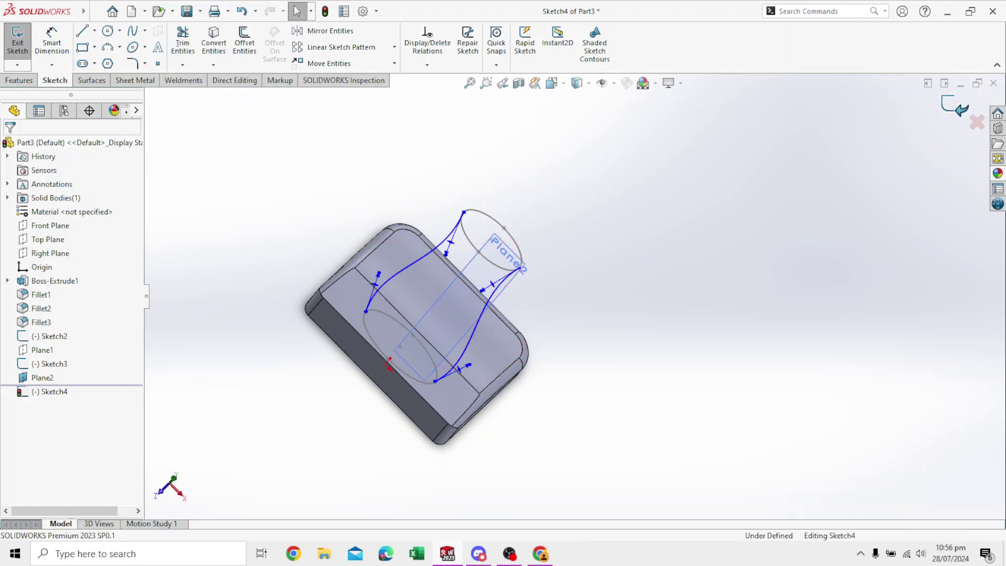
left_click(956, 107)
left_click(18, 46)
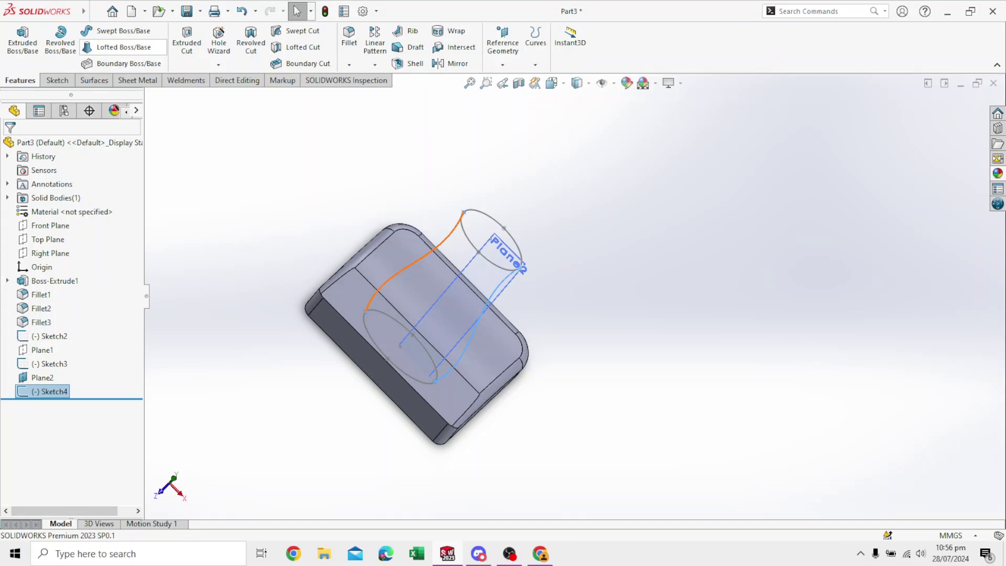
Step: Start a Lofted Boss/Base using the ellipse on the block and the upper ellipse as profiles
left_click(123, 47)
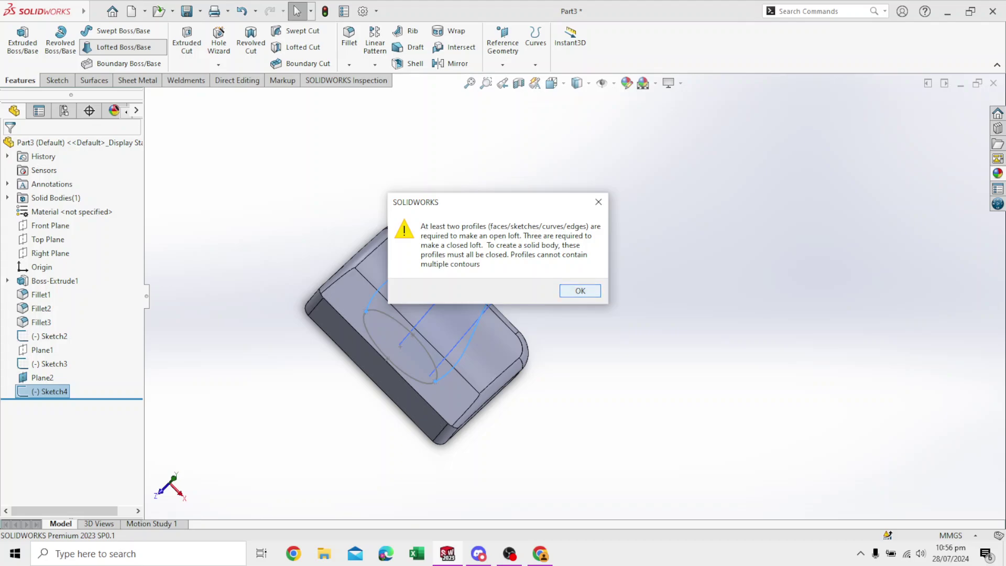
key("Return")
left_click(124, 47)
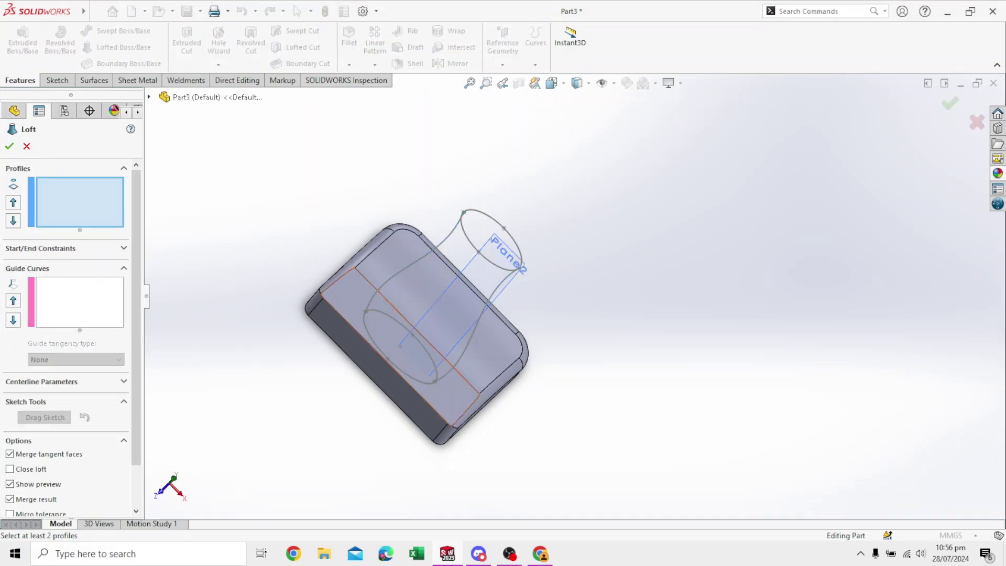
scroll(366, 348, "down", 3)
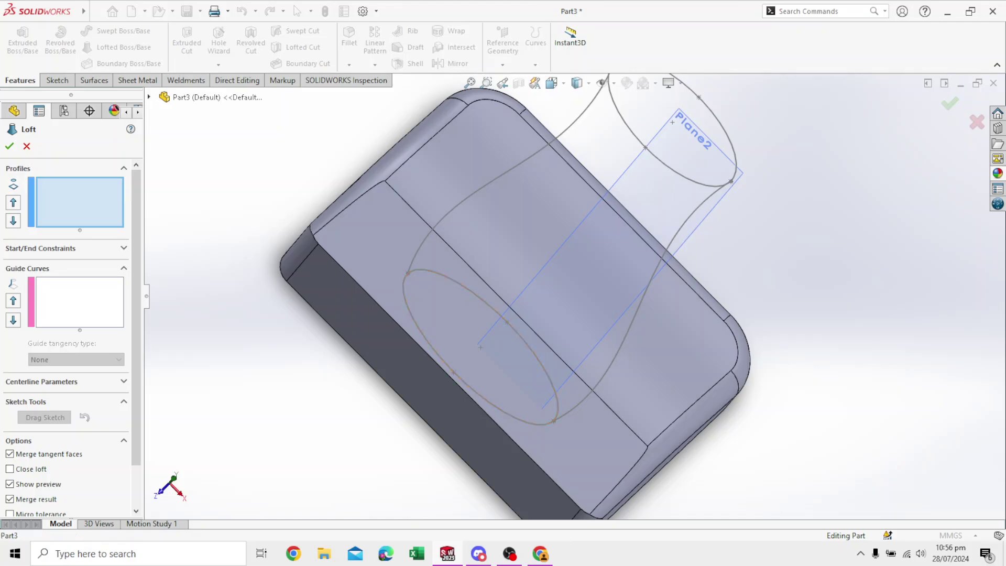
left_click(418, 326)
scroll(566, 298, "up", 3)
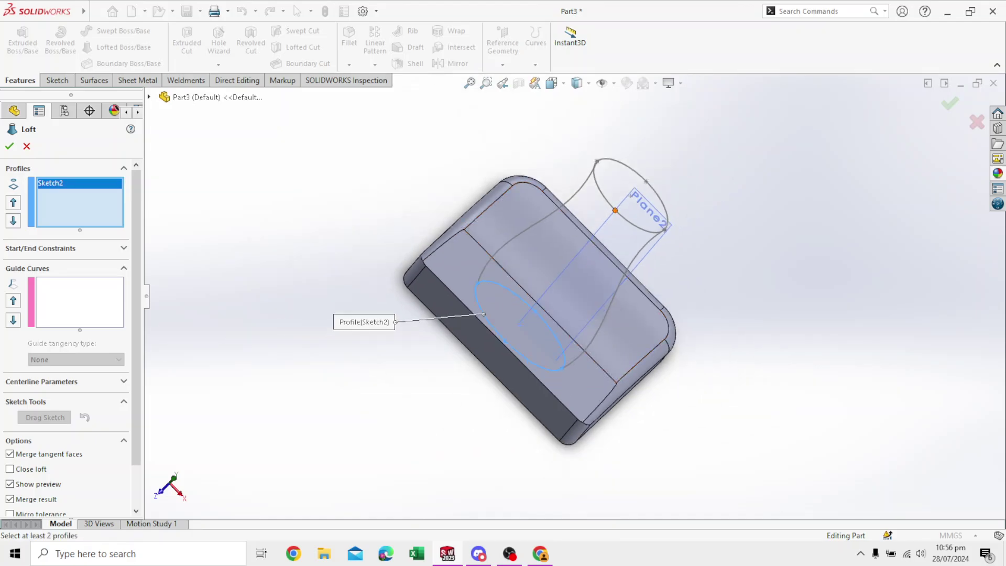
scroll(623, 197, "down", 2)
left_click(594, 202)
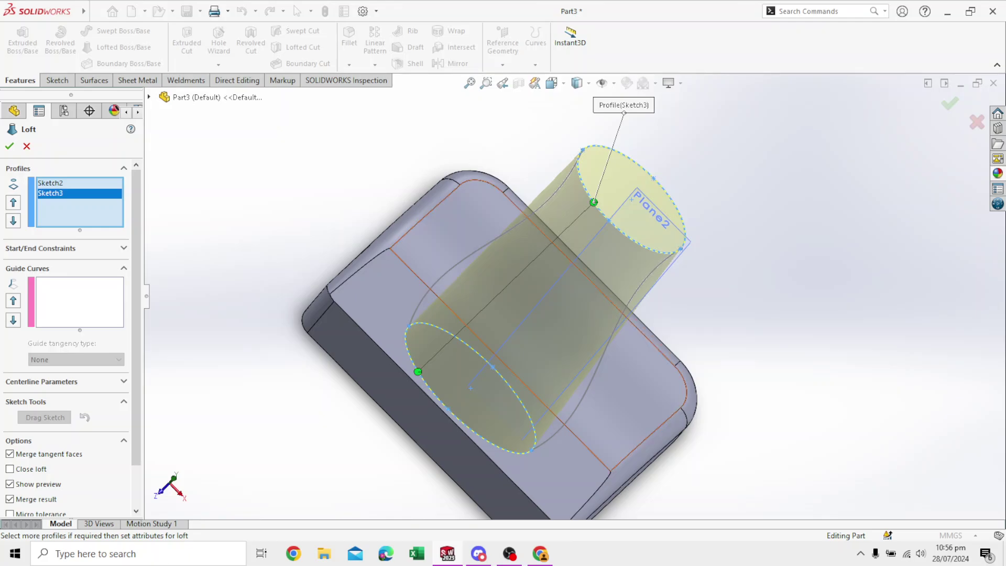
Step: Add the two mirrored splines as separate open-group guide curves of the loft
left_click(80, 303)
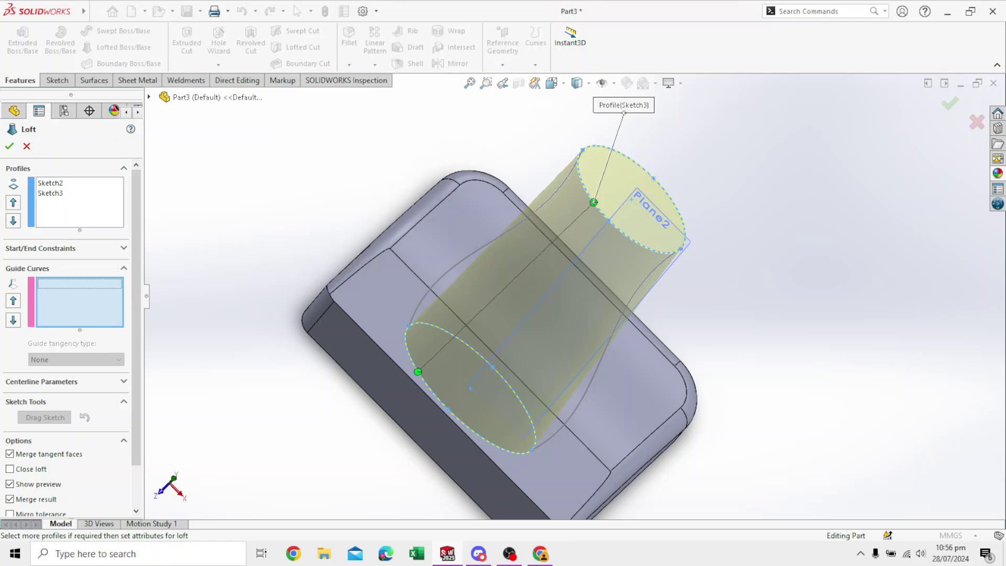
left_click(598, 368)
left_click(628, 408)
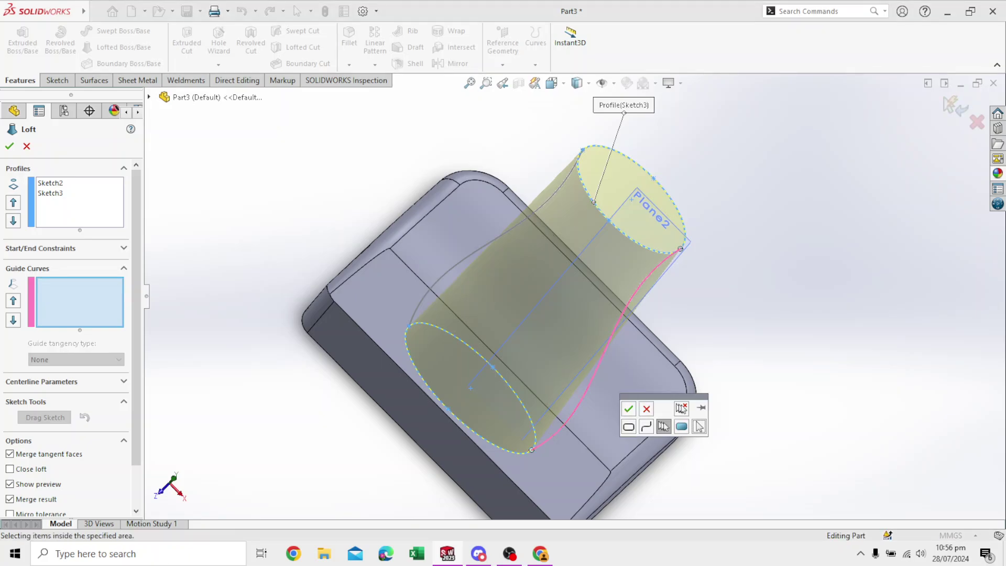
left_click(628, 408)
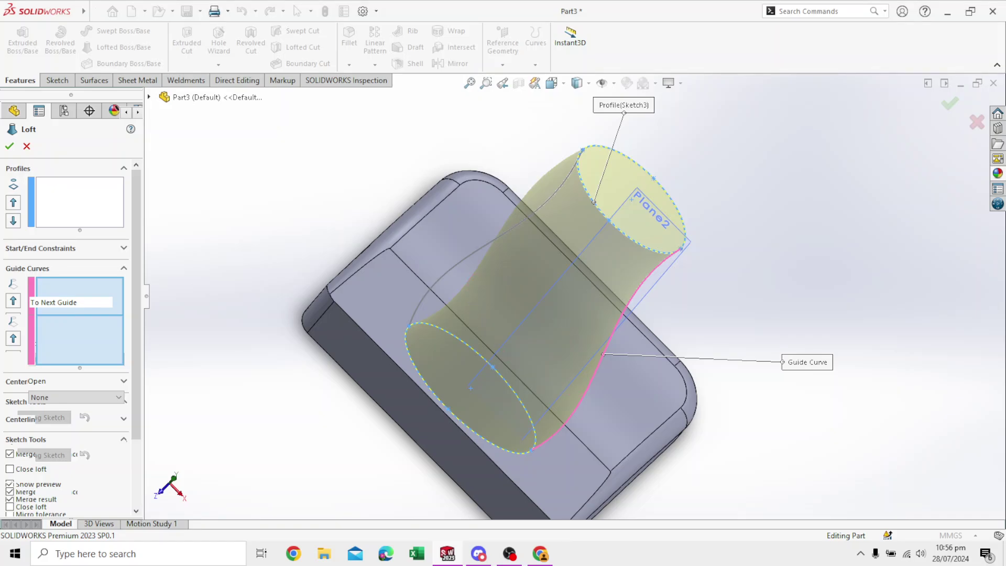
left_click(513, 226)
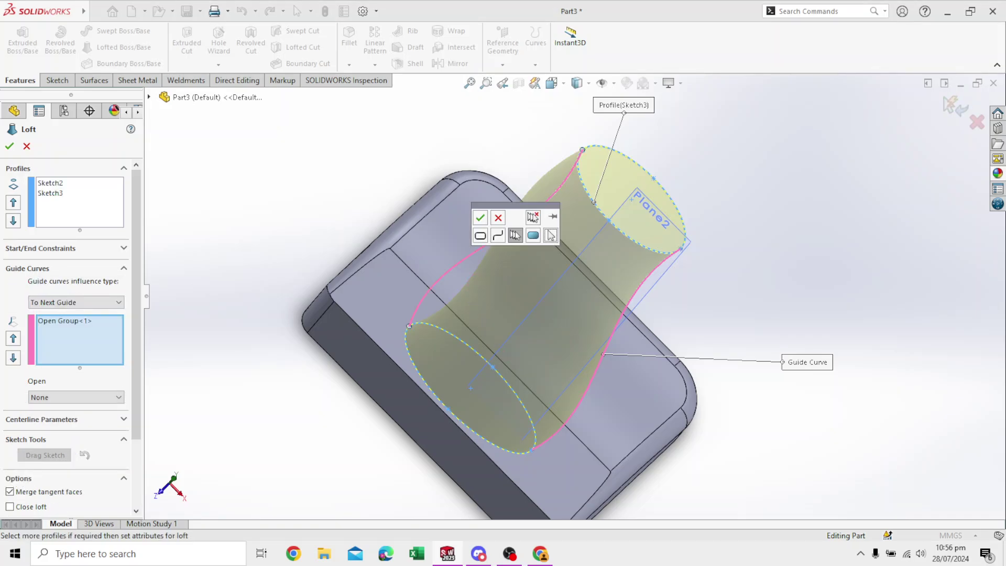
left_click(480, 218)
key("Left")
key("Left")
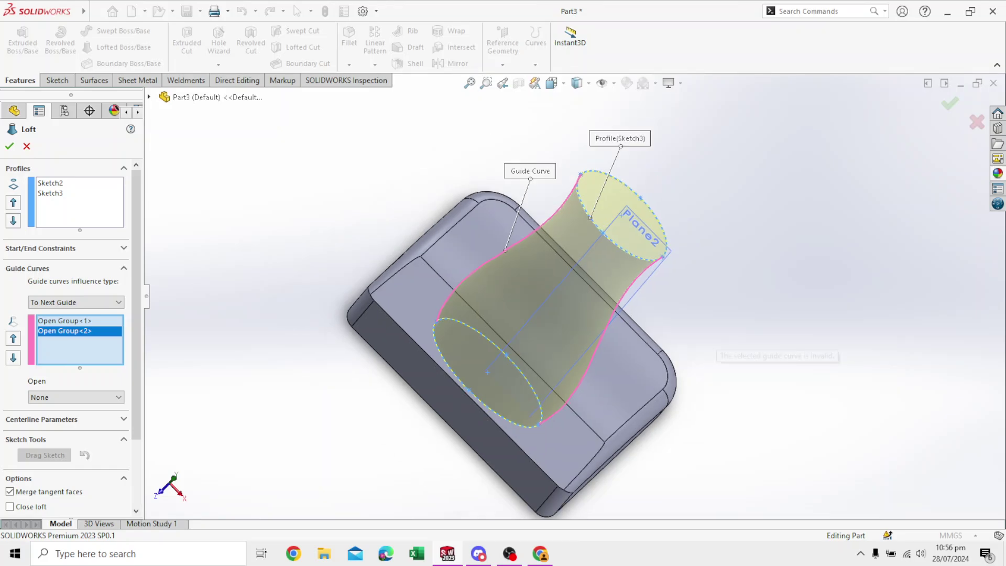
Step: Complete the lofted boss between the two ellipses with its two spline guide curves
middle_click_drag(540, 251, 634, 285)
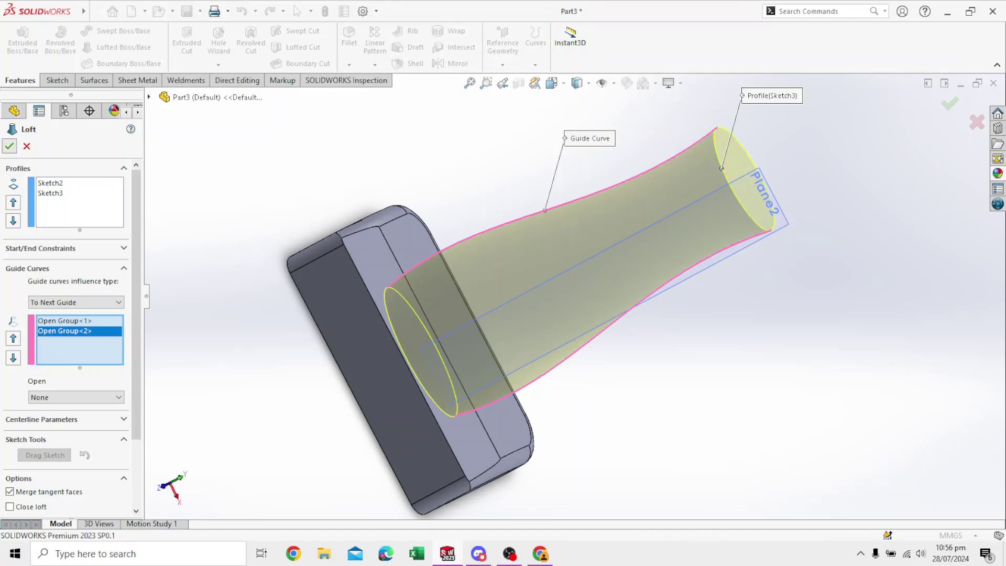
key("Return")
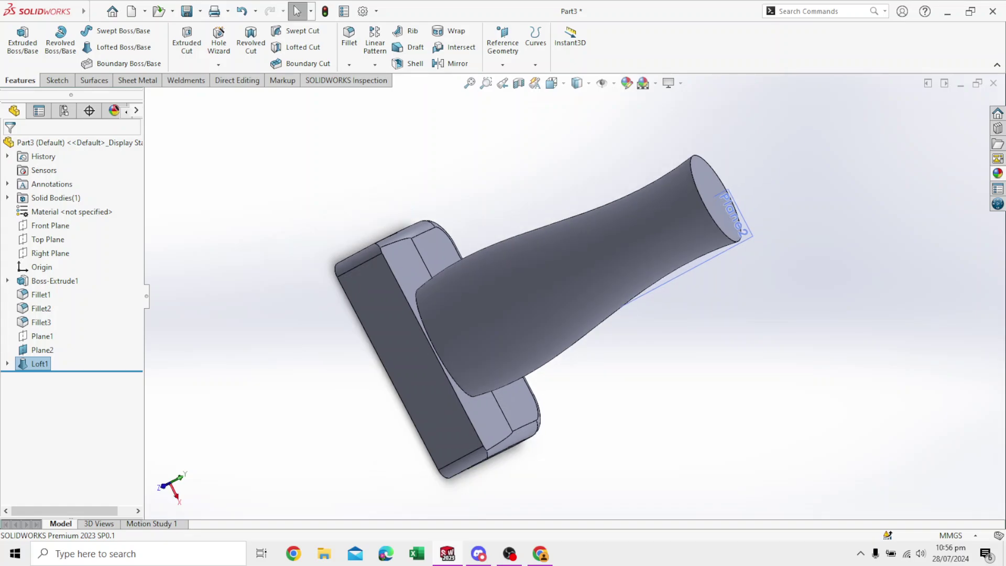
Step: Start a symmetric fillet on the elliptical edge at the loft's free end with a 5 mm radius
middle_click_drag(555, 294, 728, 366)
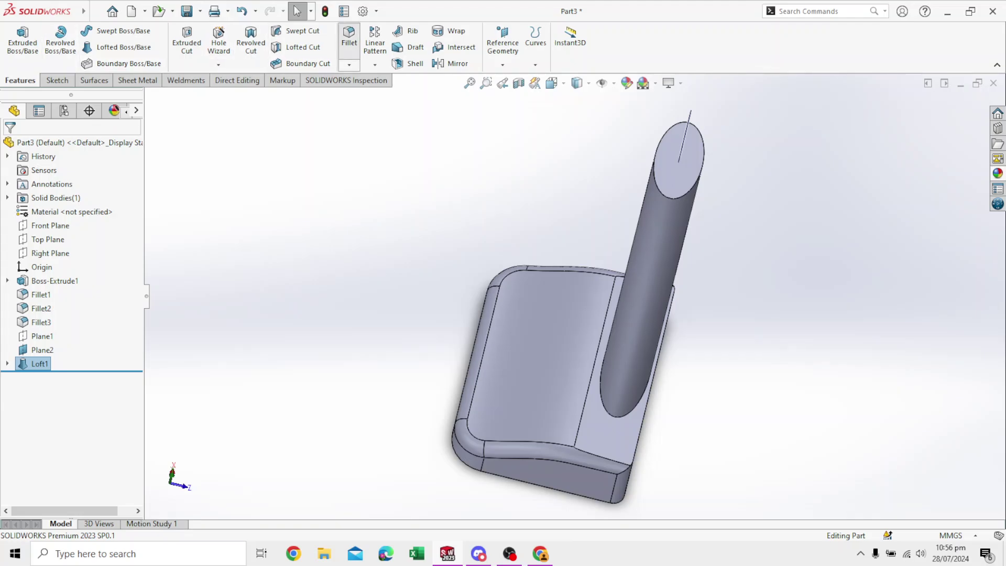
left_click(349, 38)
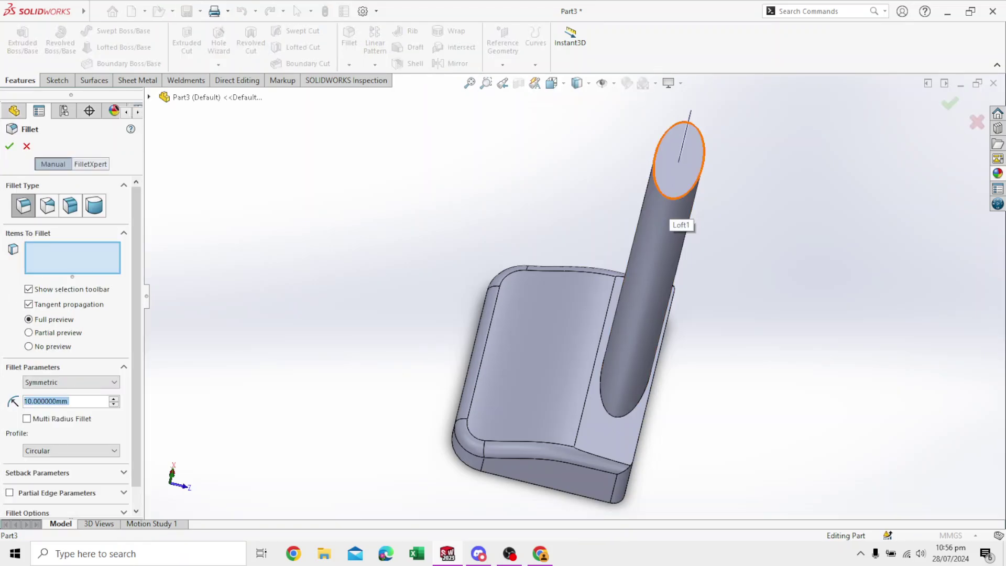
left_click(669, 198)
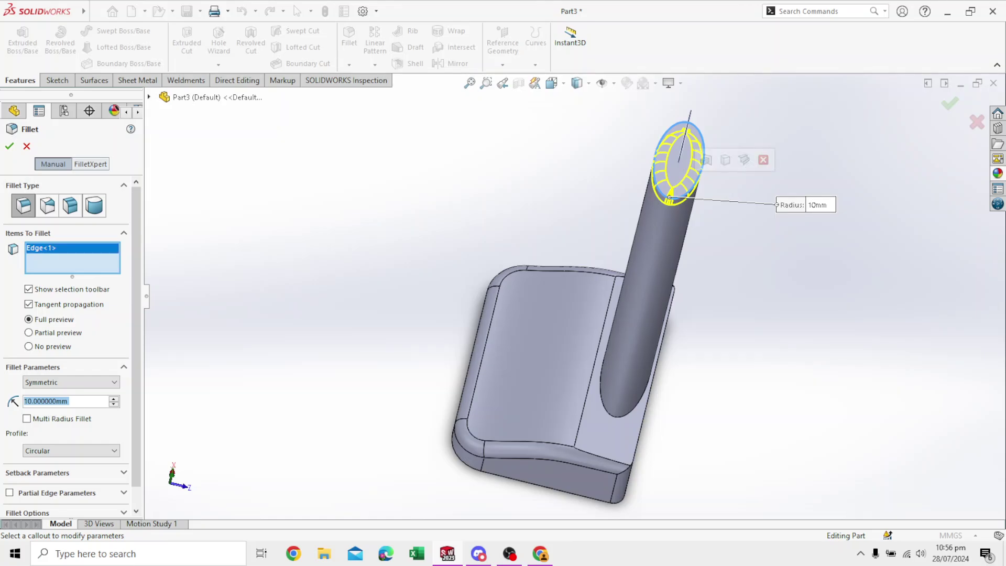
type("1")
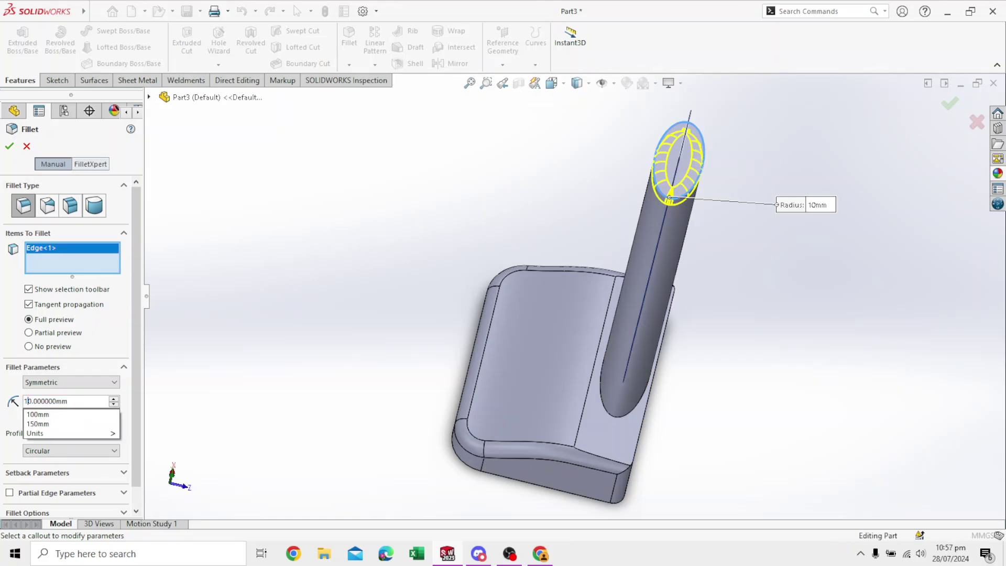
key("Down")
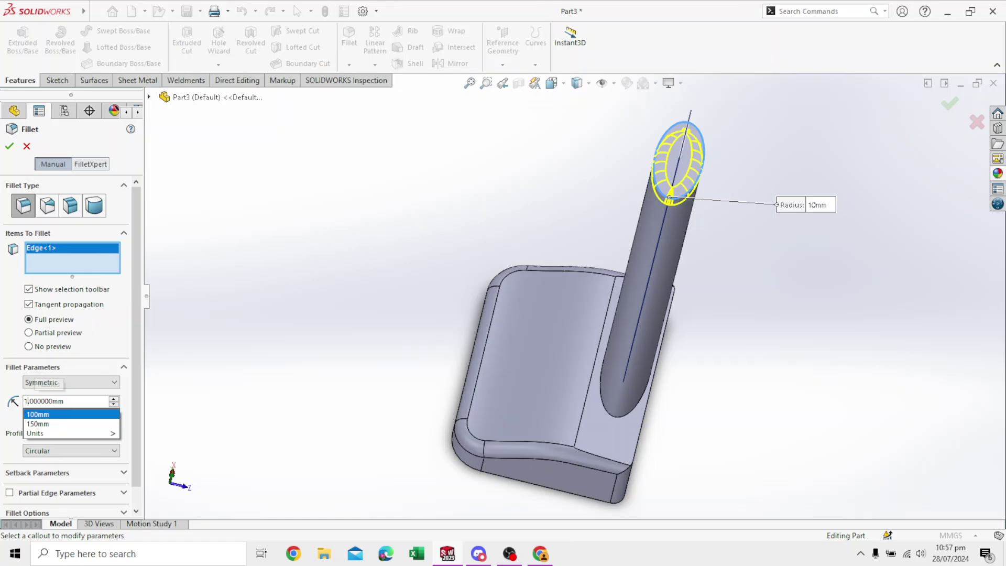
key("BackSpace")
type("5.")
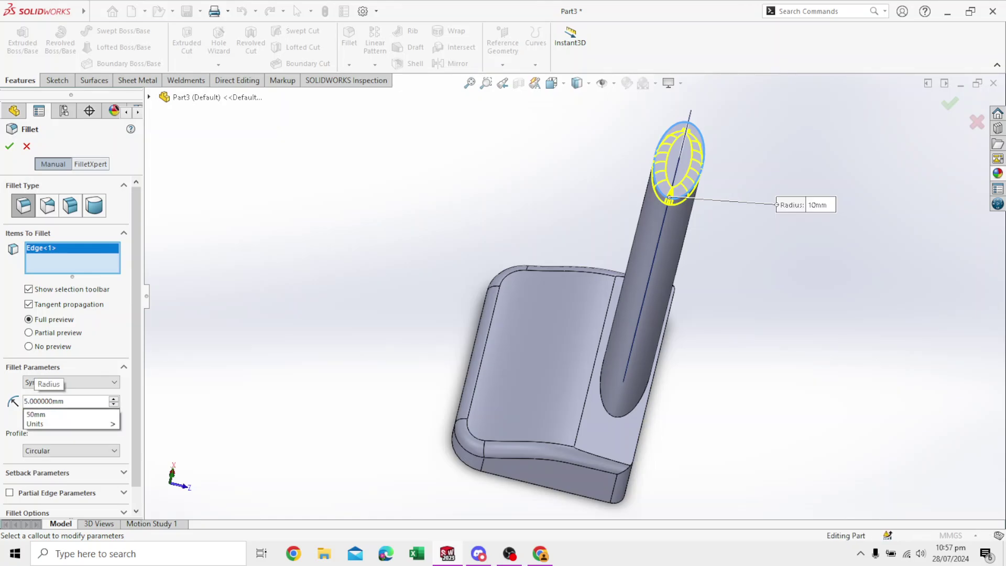
key("Return")
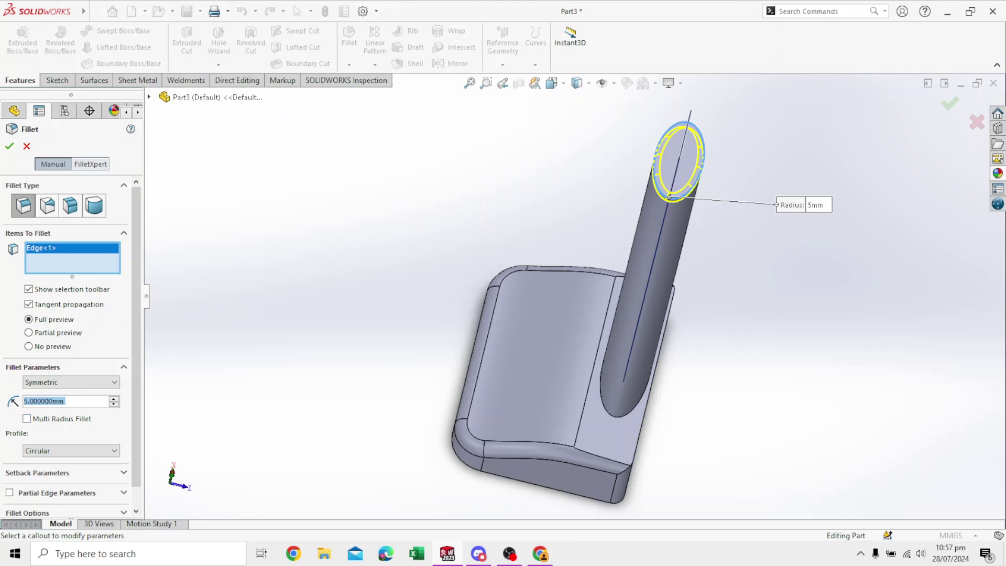
Step: Add the elliptical edge where the loft meets the block to the same fillet
scroll(545, 324, "down", 2)
middle_click_drag(576, 334, 550, 301)
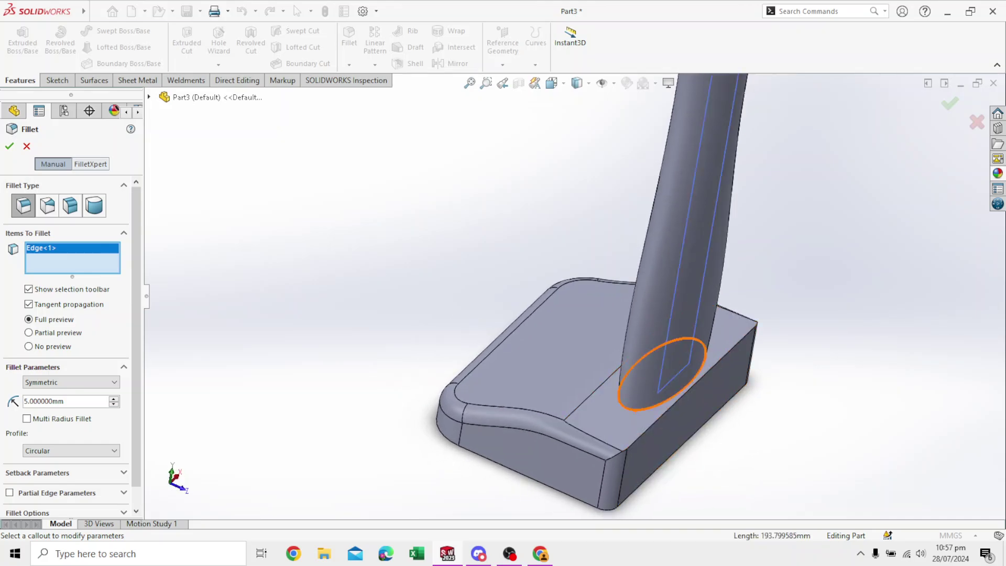
left_click(637, 406)
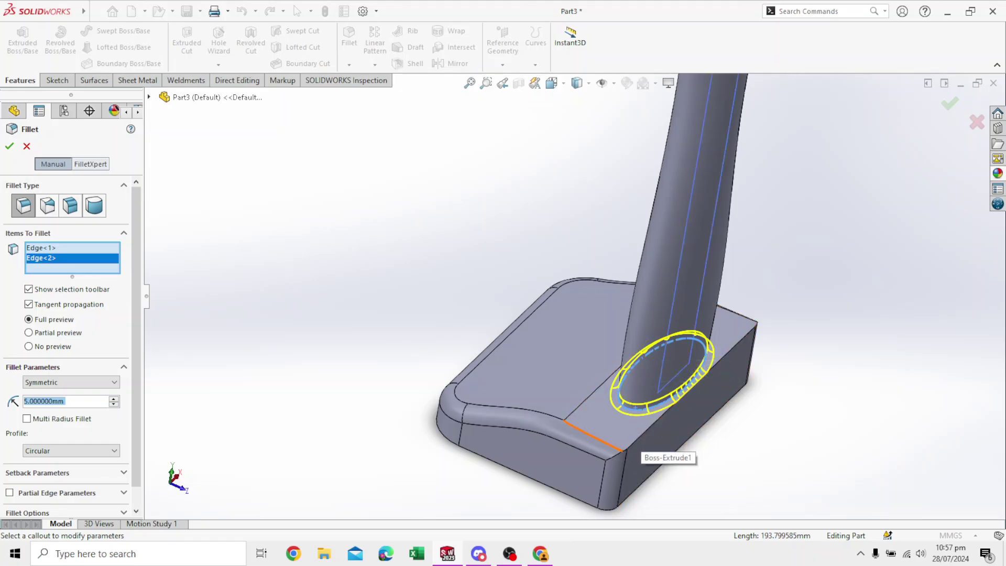
Step: Try to include the block's long upper edge beside the loft in the same 5 mm fillet
left_click(623, 446)
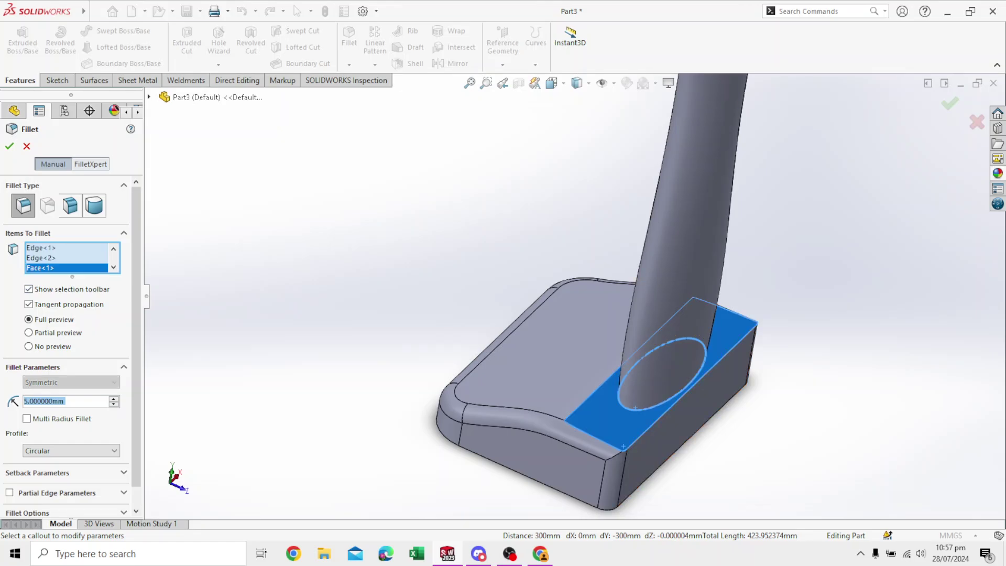
right_click(78, 263)
left_click(105, 276)
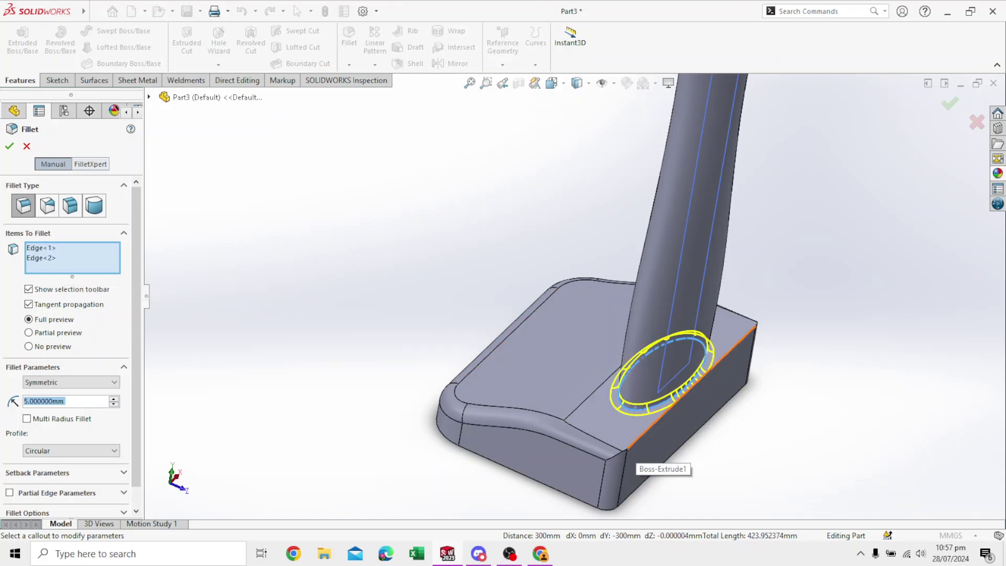
left_click(655, 420)
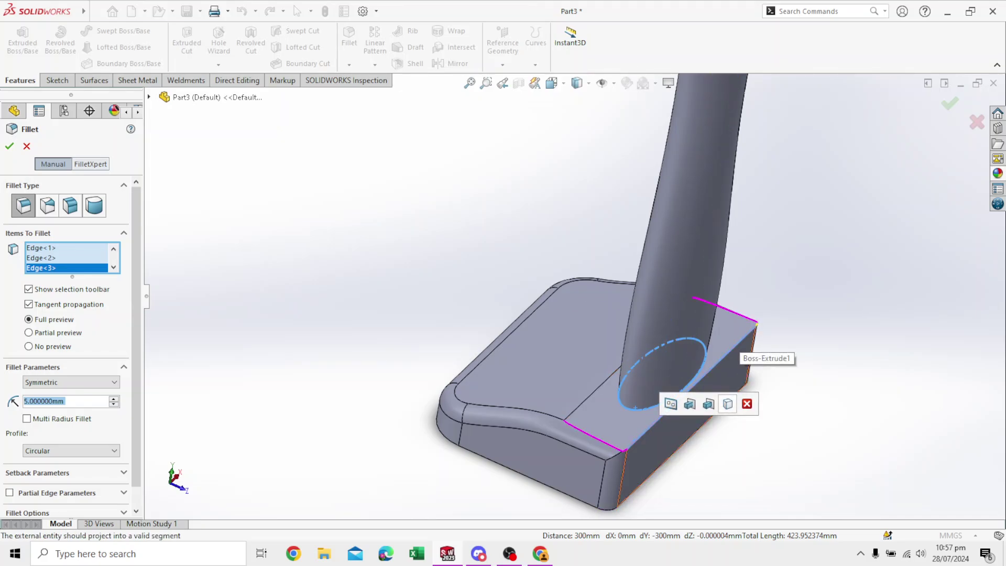
middle_click_drag(733, 343, 770, 421)
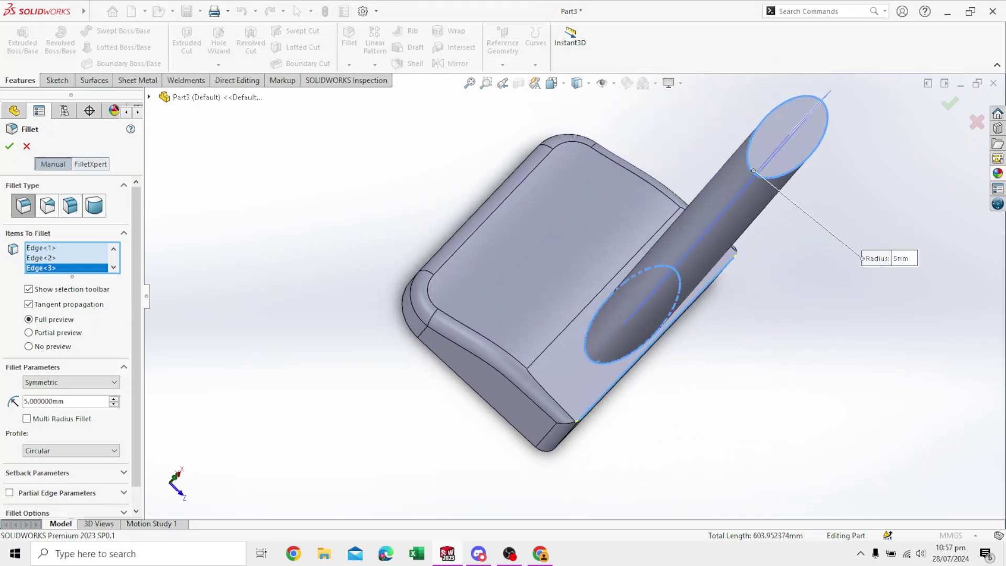
right_click(63, 268)
left_click(95, 292)
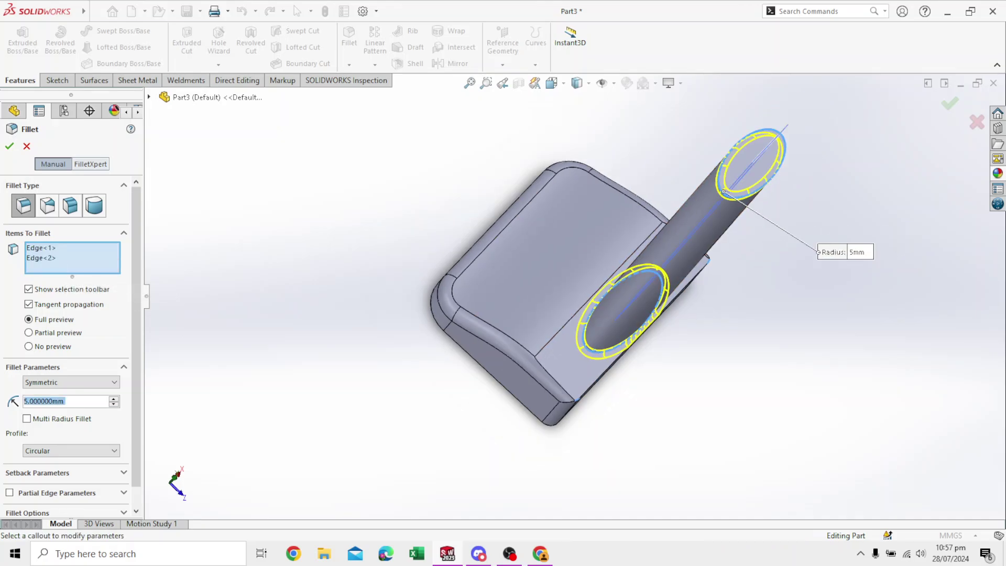
middle_click_drag(717, 419, 731, 379)
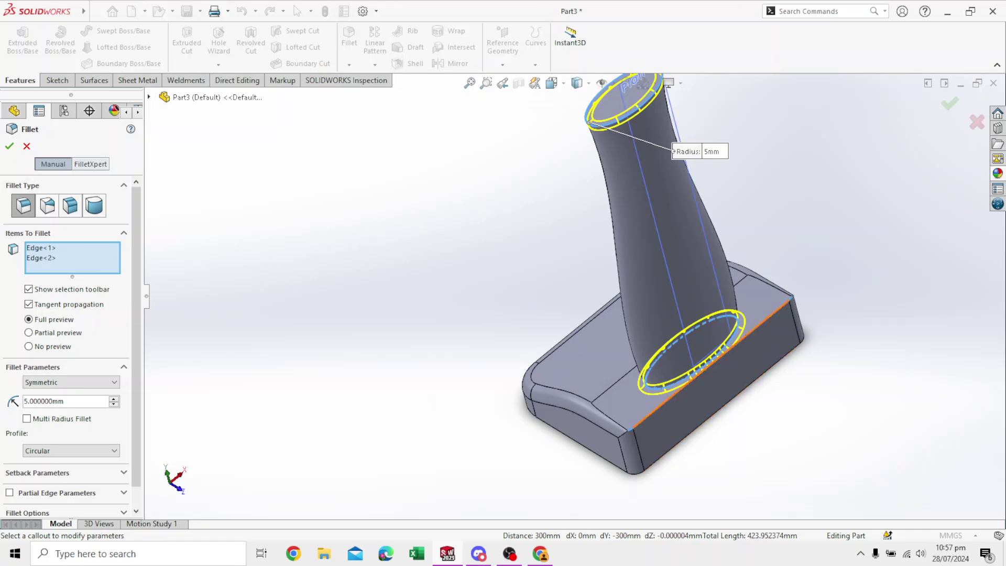
scroll(663, 432, "down", 5)
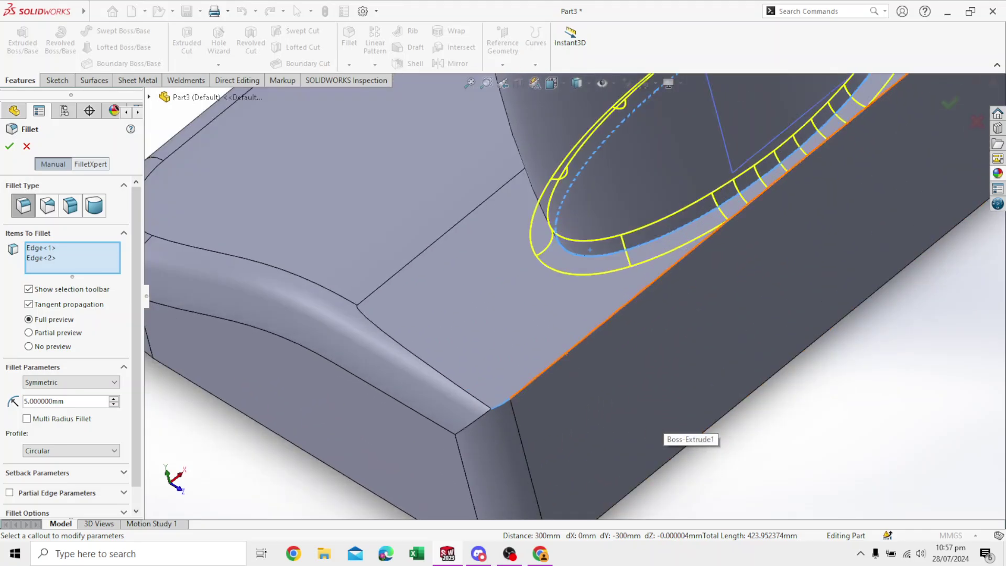
left_click(566, 353)
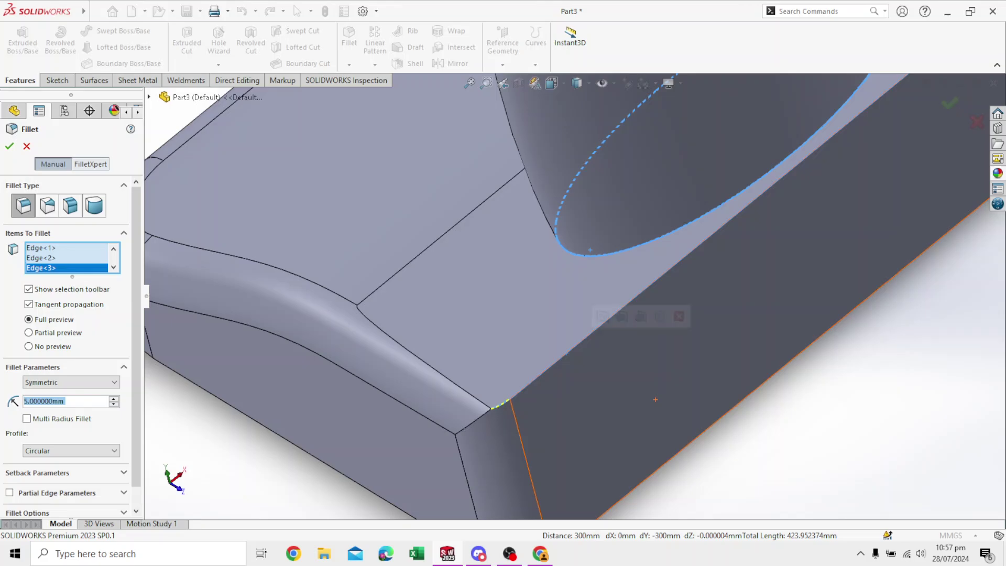
right_click(73, 267)
left_click(92, 289)
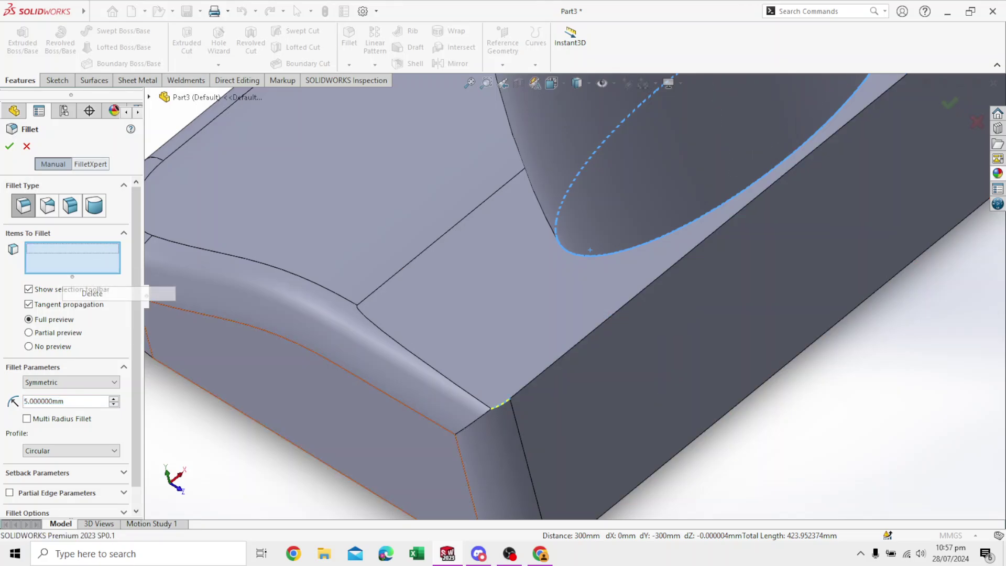
Step: Apply the 5 mm fillet to the loft's top and base elliptical edges only
scroll(543, 340, "up", 3)
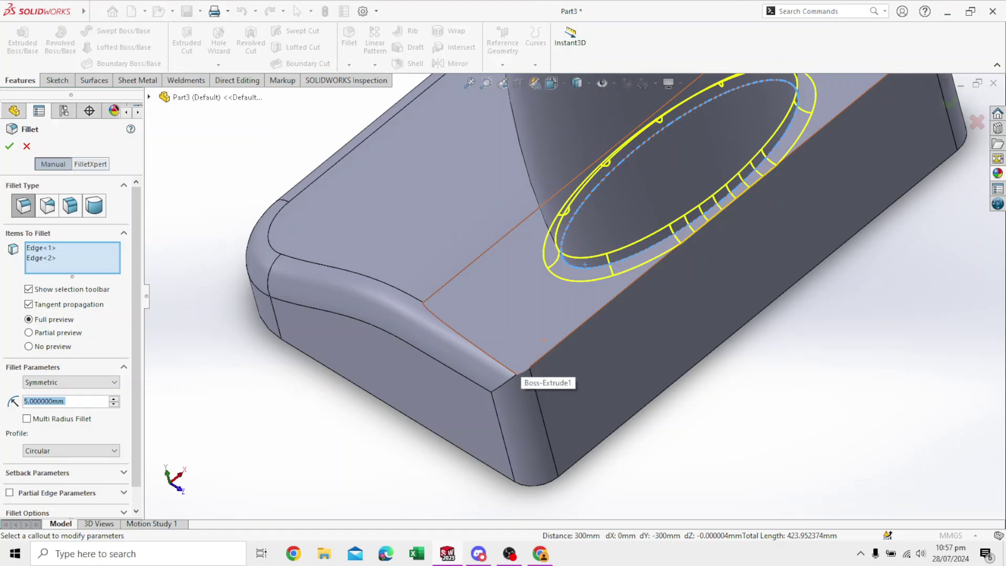
scroll(543, 340, "up", 3)
scroll(288, 123, "down", 1)
scroll(288, 123, "up", 2)
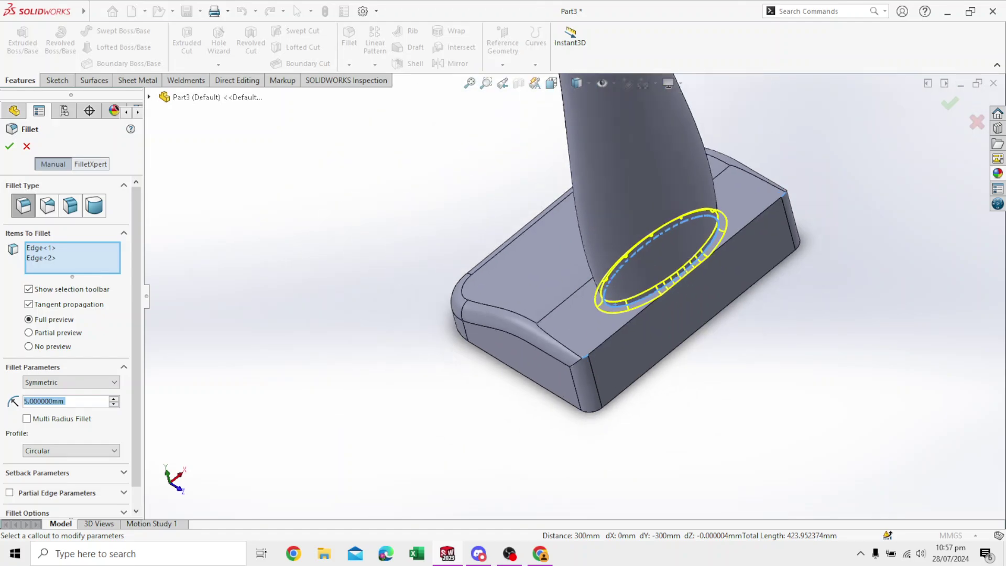
middle_click_drag(613, 340, 604, 272)
scroll(785, 189, "down", 1)
scroll(786, 188, "up", 2)
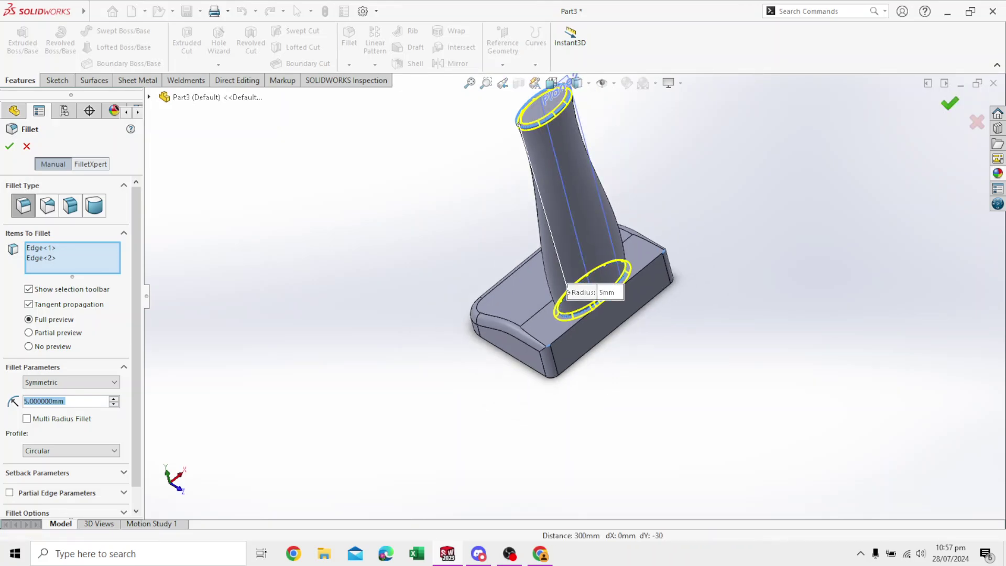
key("Return")
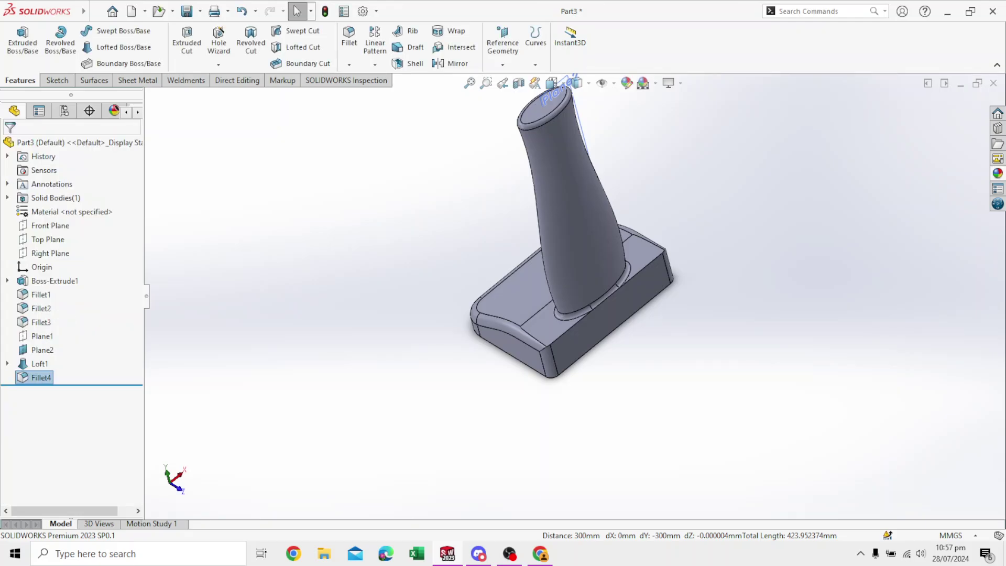
Step: Fillet the block's long upper edge beside the loft with a 3 mm radius
scroll(477, 241, "down", 3)
middle_click_drag(477, 241, 513, 233)
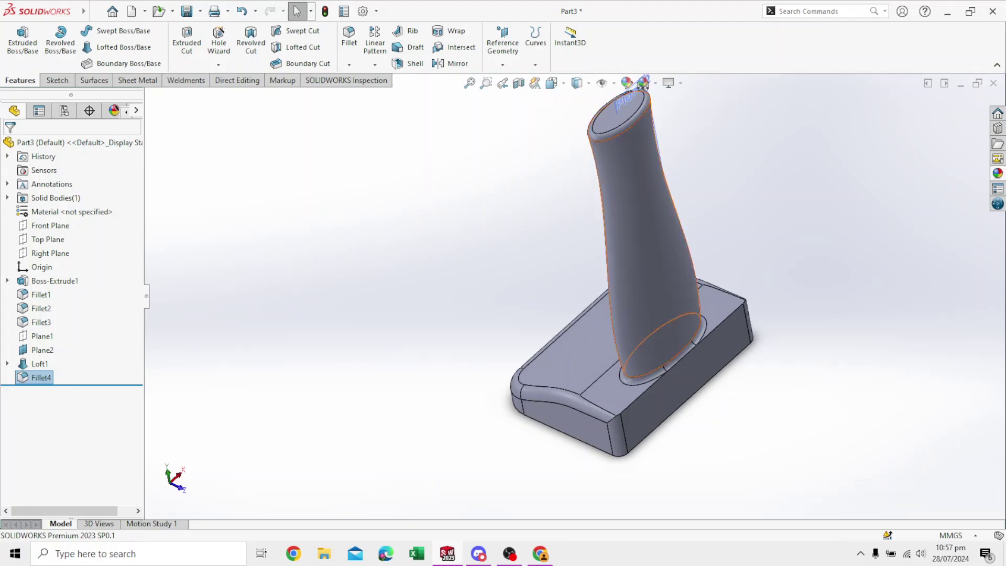
scroll(631, 358, "down", 4)
scroll(643, 362, "down", 2)
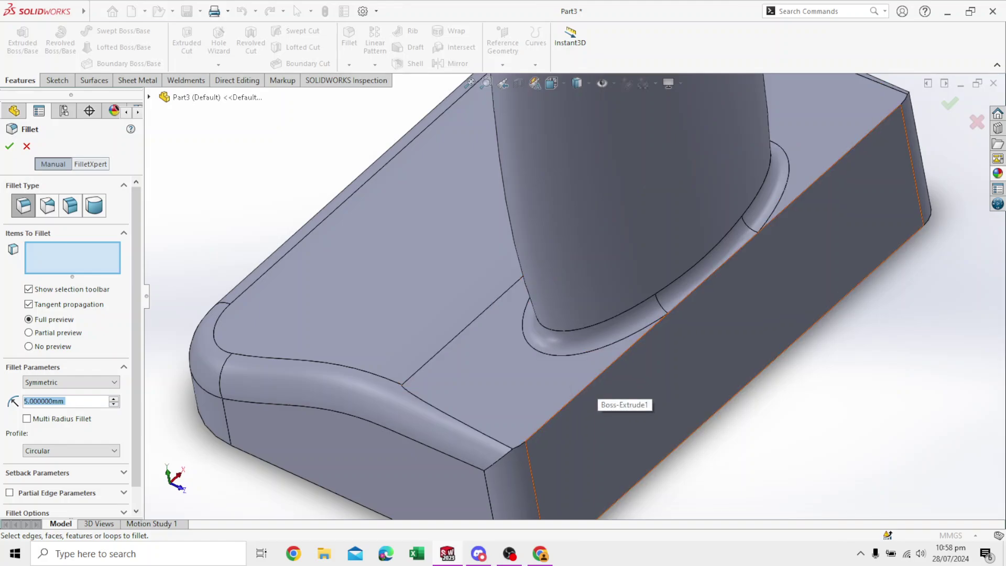
left_click(622, 355)
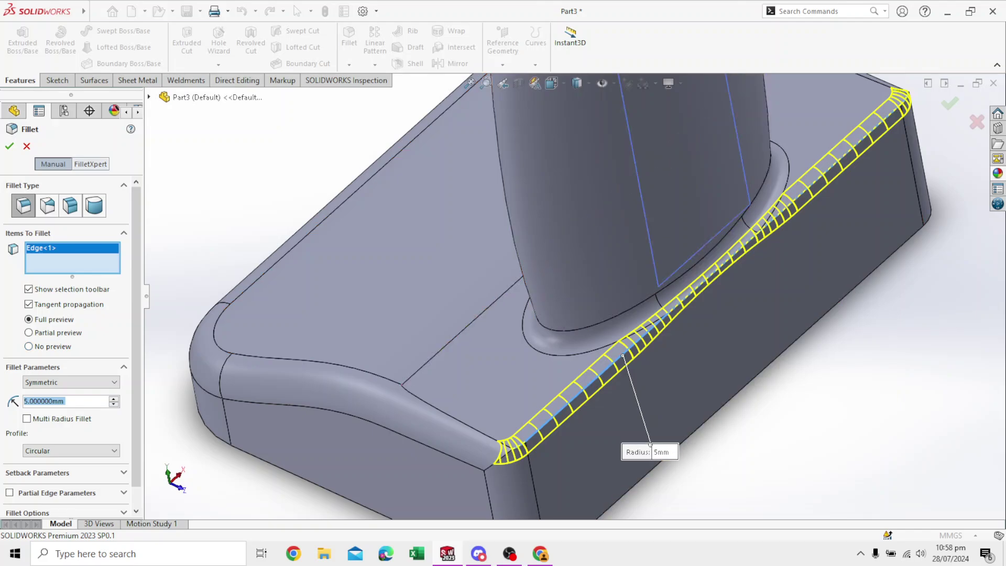
type("0")
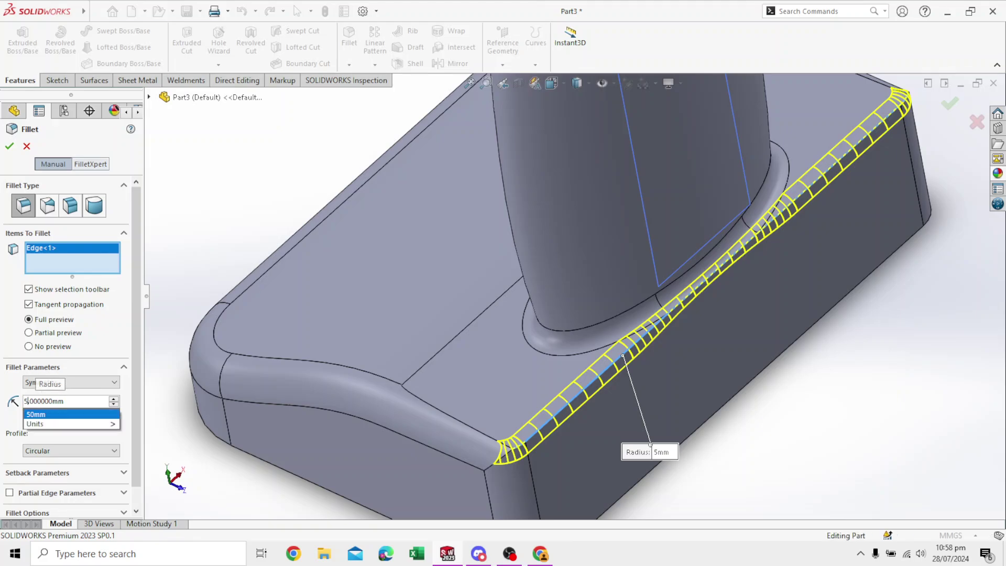
key("BackSpace")
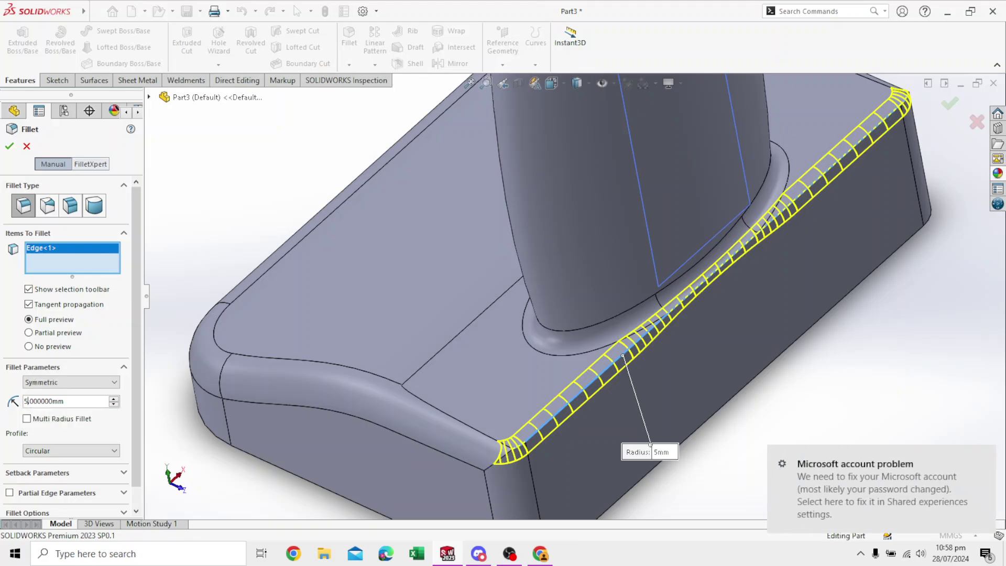
type("3")
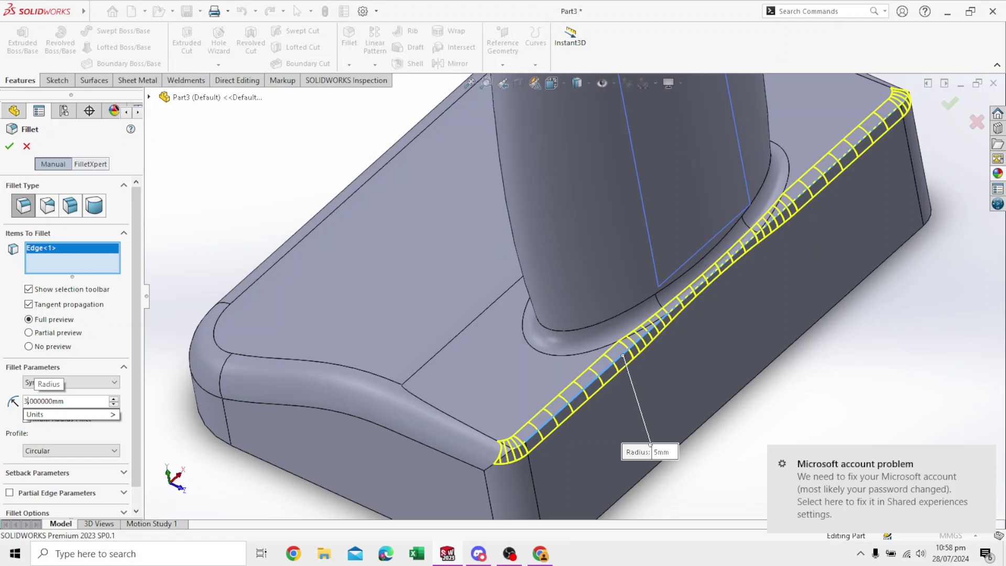
mouse_move(48, 414)
key("Return")
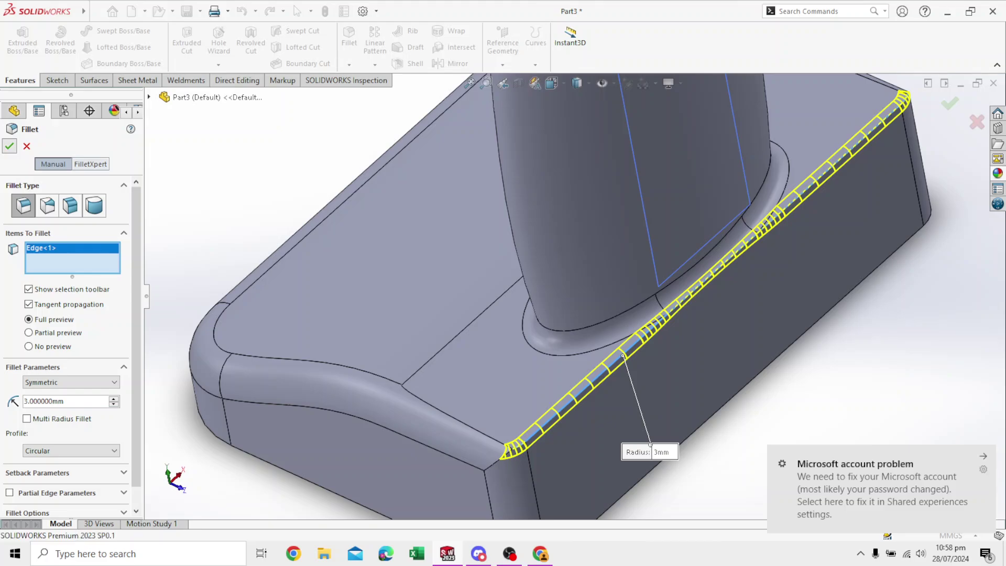
key("Return")
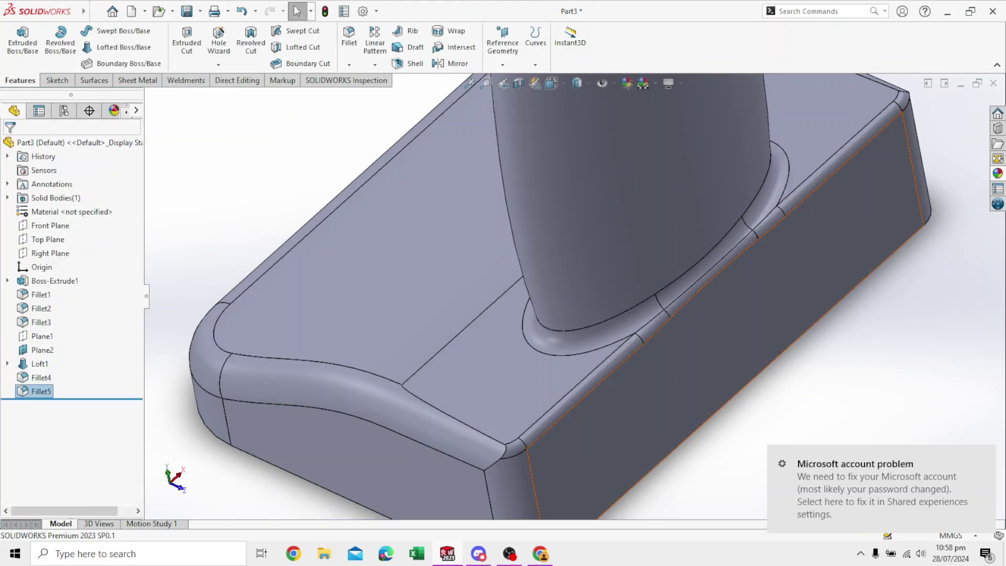
Step: Examine the fillets around the loft and the block's upper edge from several angles
scroll(693, 337, "up", 2)
left_click(693, 337)
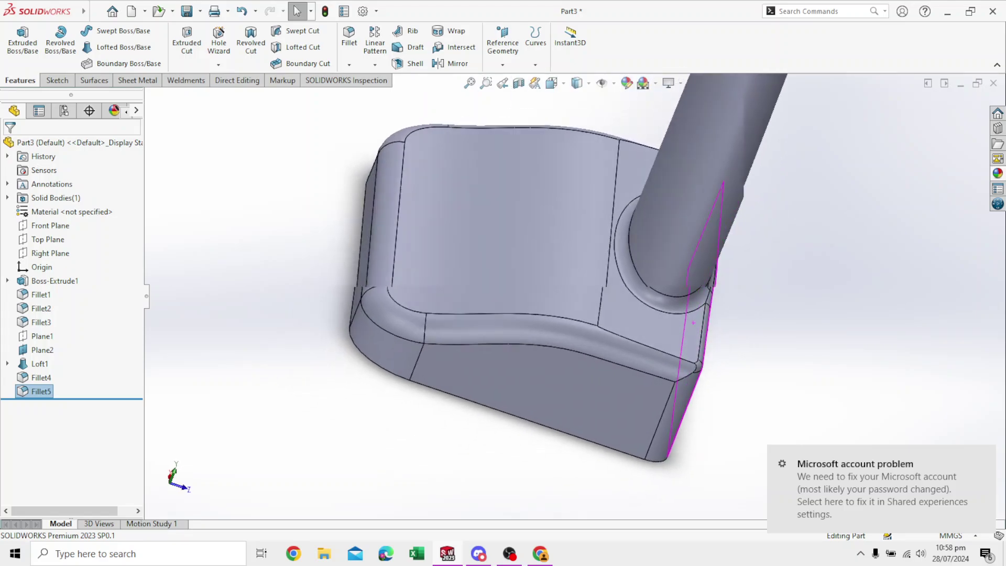
middle_click_drag(693, 337, 726, 365)
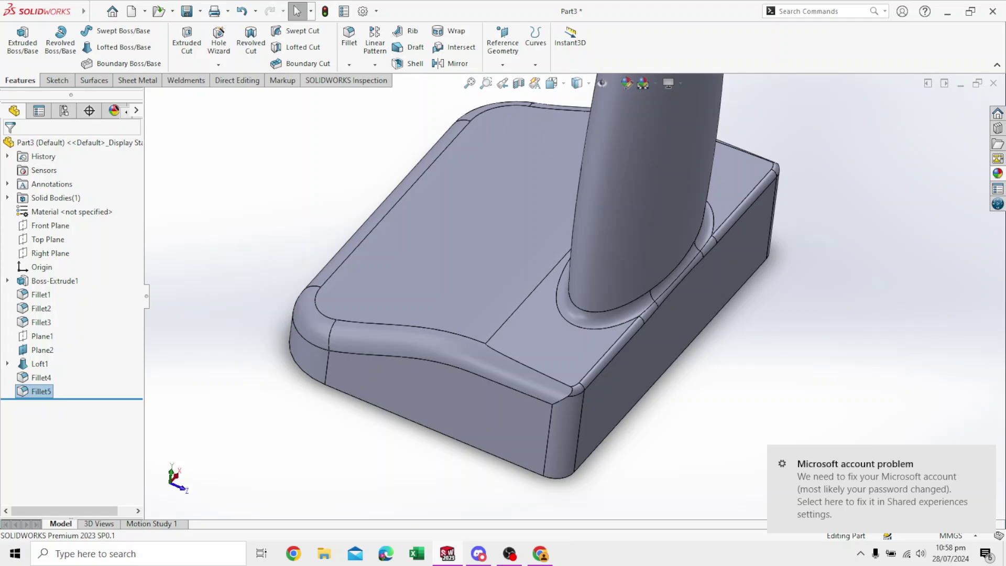
scroll(573, 297, "up", 6)
scroll(468, 127, "down", 3)
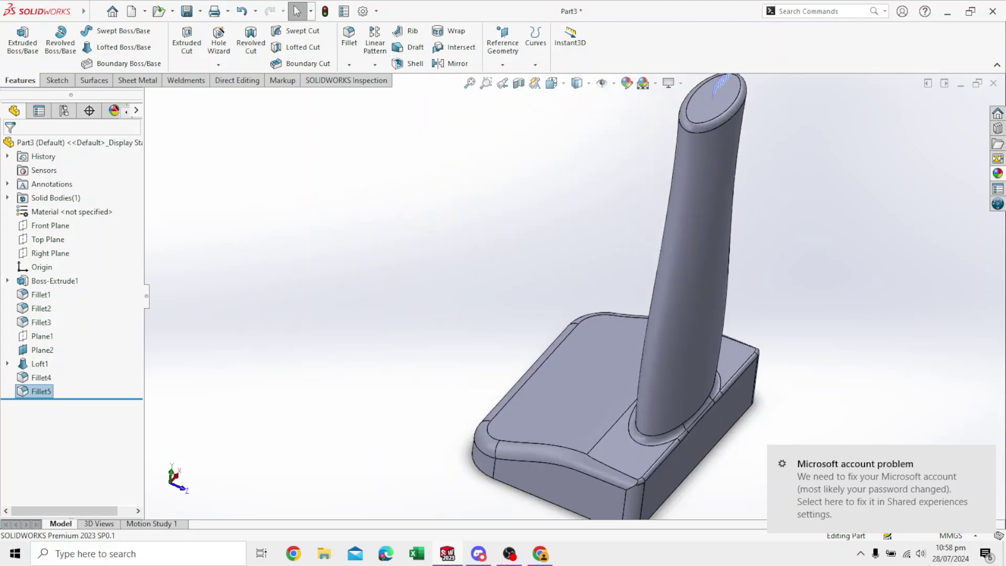
mouse_move(649, 367)
middle_mouse_down()
mouse_move(699, 367)
mouse_move(673, 390)
mouse_move(647, 382)
middle_mouse_up()
scroll(654, 300, "up", 2)
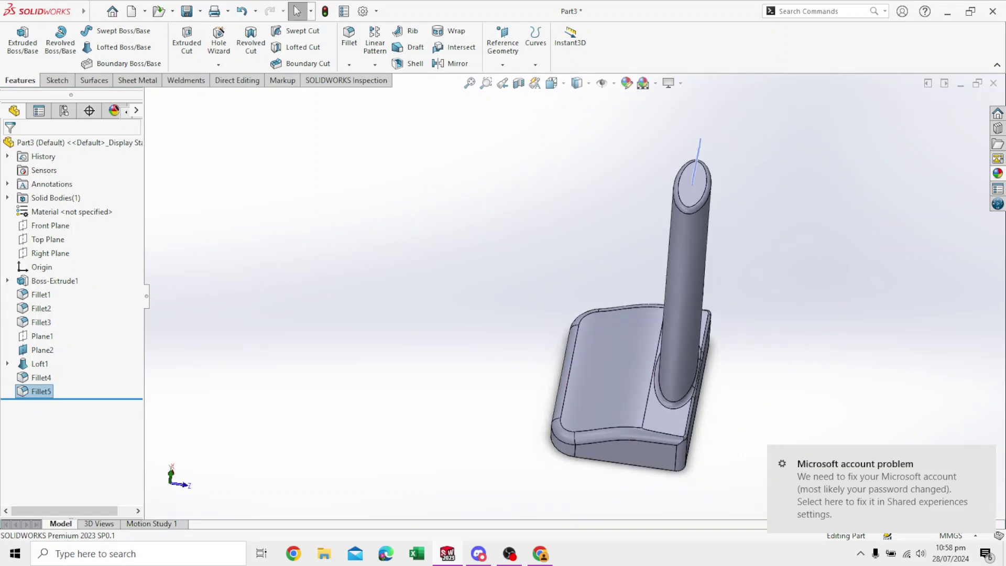